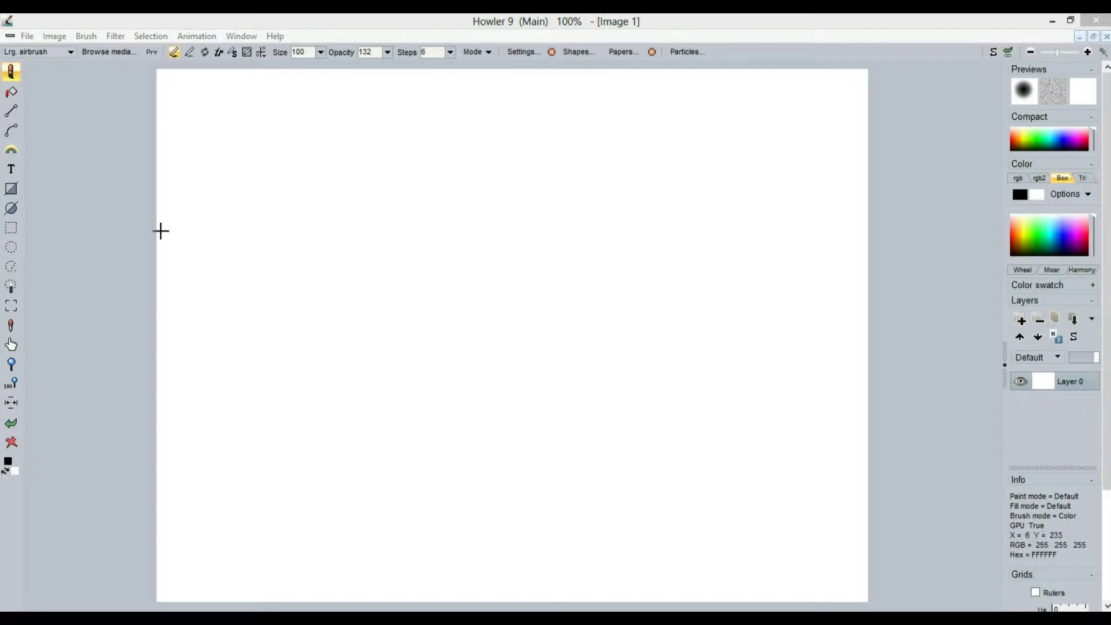
Open the media browser as a tall, narrow window beside the canvas and show the Stickers category
left_click(55, 37)
left_click(79, 20)
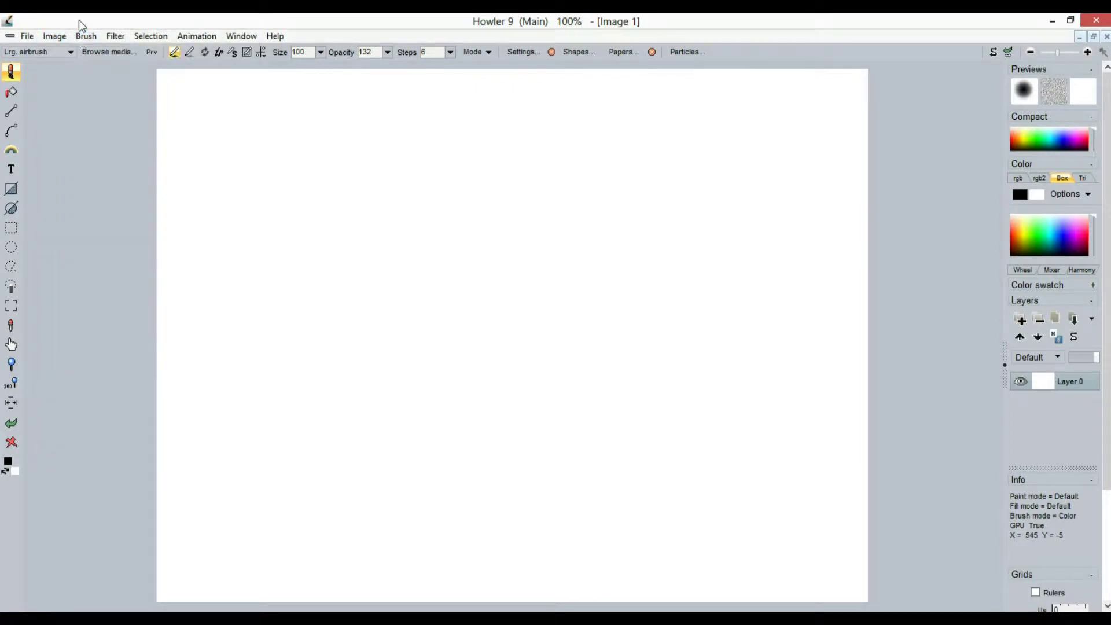
left_click(101, 52)
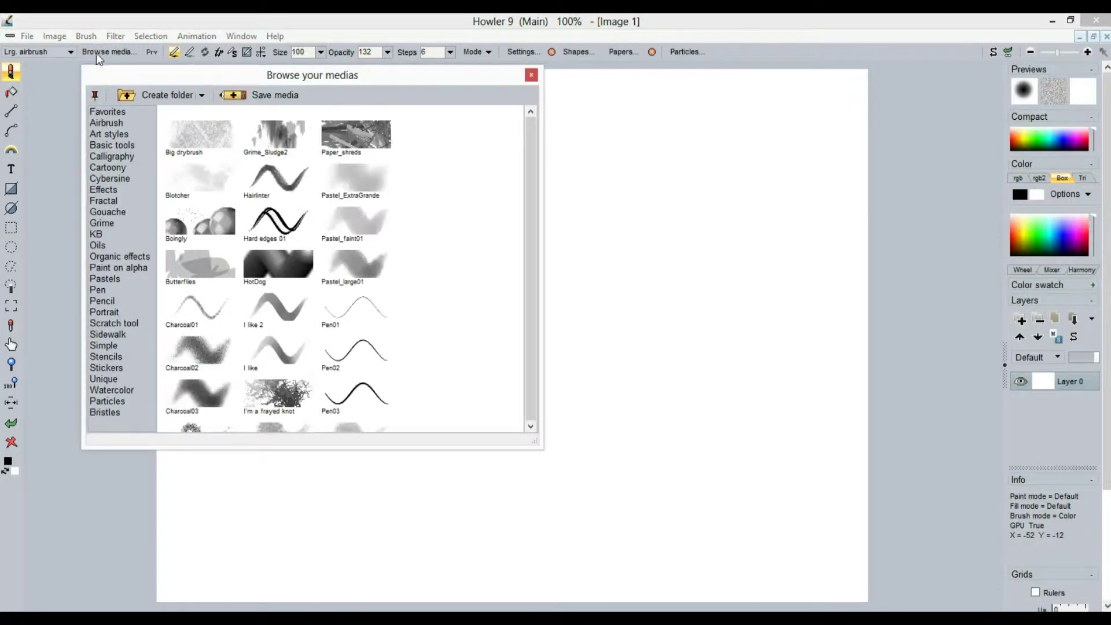
left_click_drag(140, 75, 98, 72)
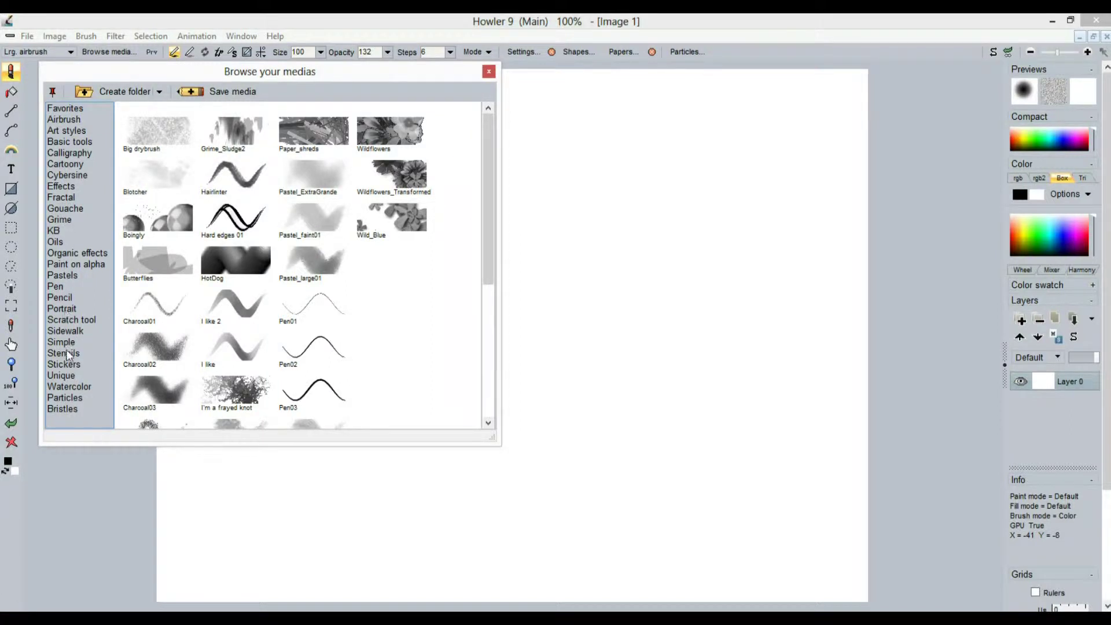
left_click_drag(77, 442, 77, 497)
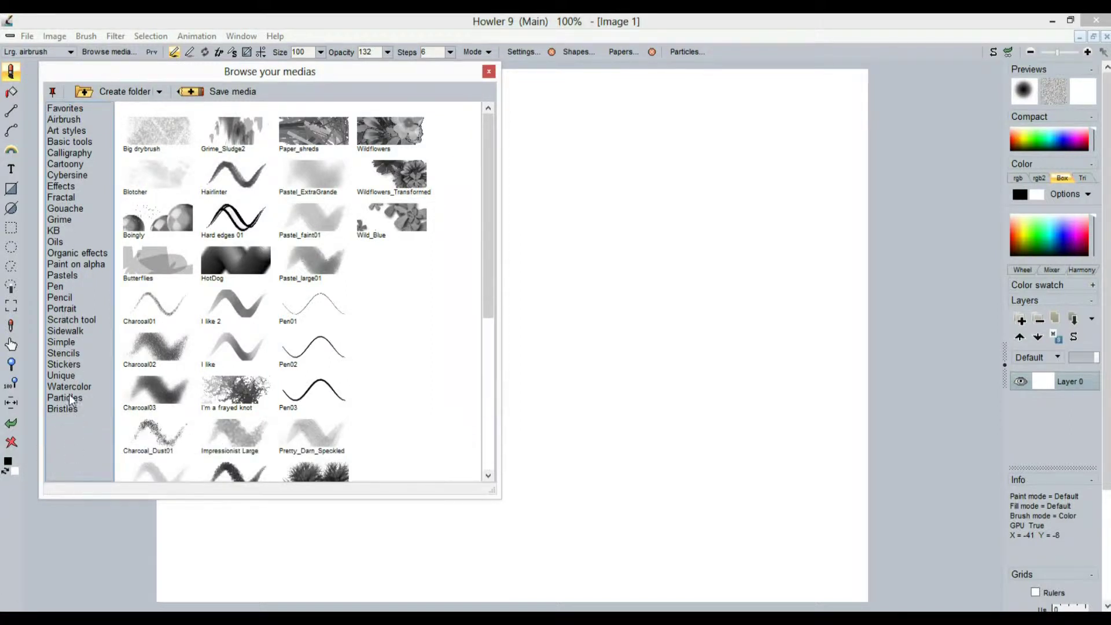
left_click(61, 366)
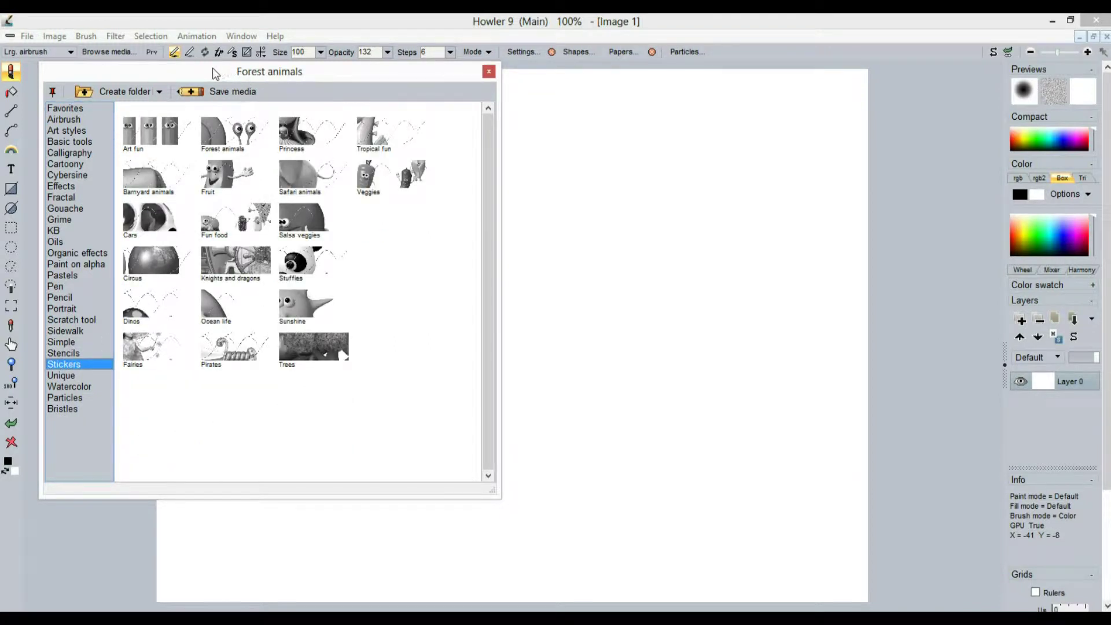
left_click_drag(214, 72, 180, 72)
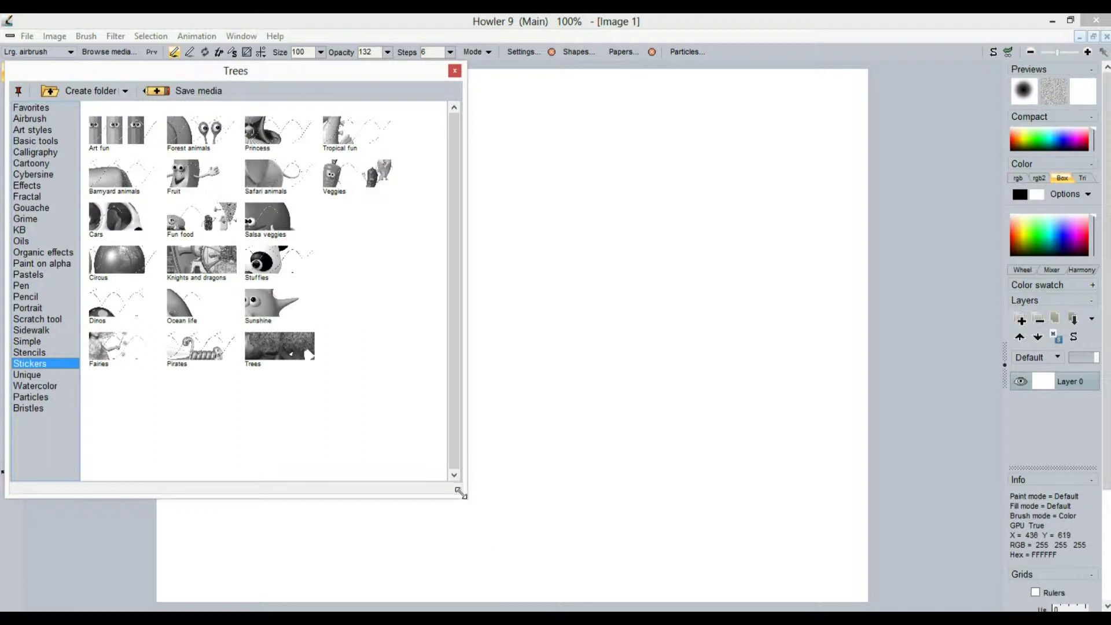
left_click_drag(458, 489, 333, 570)
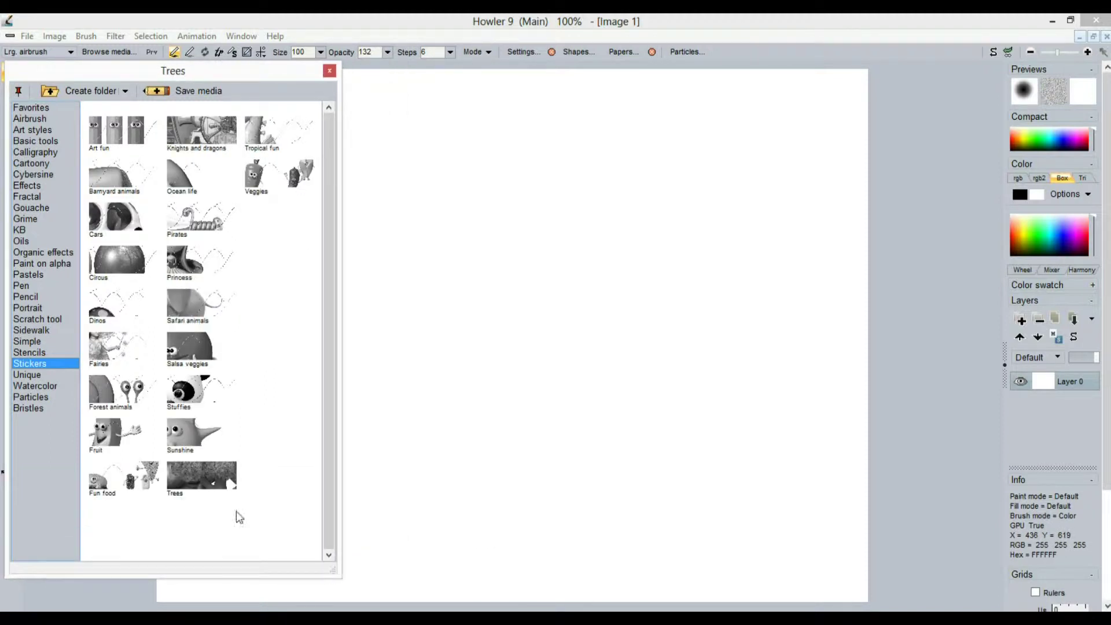
Paint smiling suns across the canvas with the Sunshine sticker brush, then paint another stroke with Steps set to 20
double_click(185, 440)
mouse_move(509, 208)
left_mouse_down()
mouse_move(519, 322)
mouse_move(815, 330)
mouse_move(657, 233)
mouse_move(249, 342)
mouse_move(640, 404)
mouse_move(758, 324)
mouse_move(324, 277)
mouse_move(711, 322)
mouse_move(317, 144)
mouse_move(752, 150)
mouse_move(278, 405)
mouse_move(837, 460)
mouse_move(804, 423)
left_mouse_up()
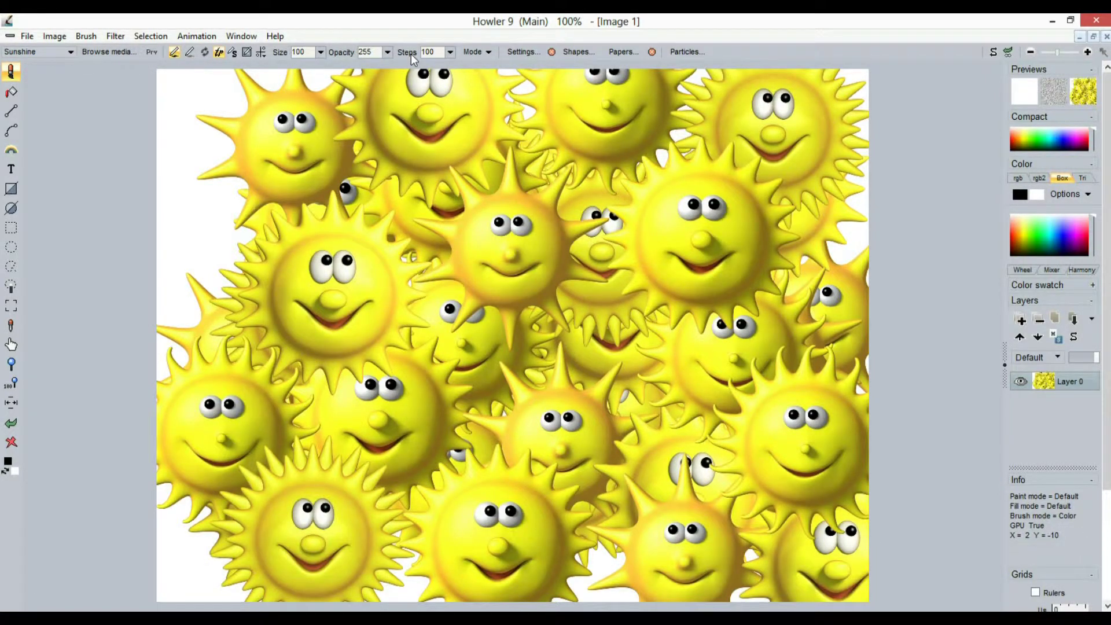
left_click(449, 53)
left_click_drag(400, 75, 377, 71)
mouse_move(324, 203)
left_mouse_down()
mouse_move(358, 272)
mouse_move(474, 417)
mouse_move(403, 451)
mouse_move(271, 248)
left_mouse_up()
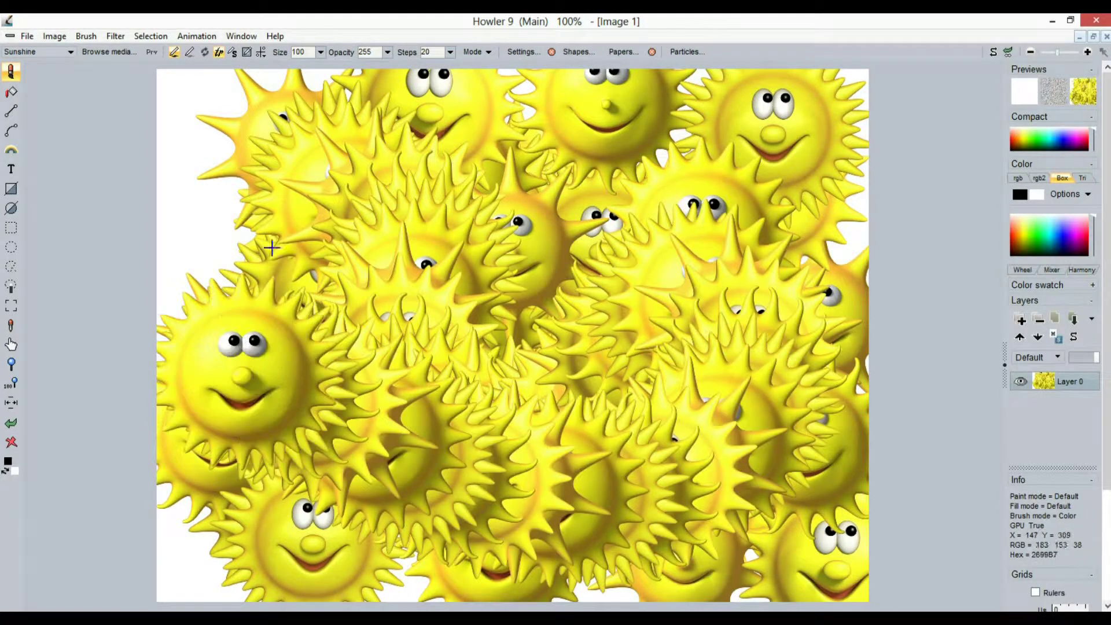
Stamp six separate Sunshine stickers over the painted suns
left_click(313, 157)
left_click(665, 163)
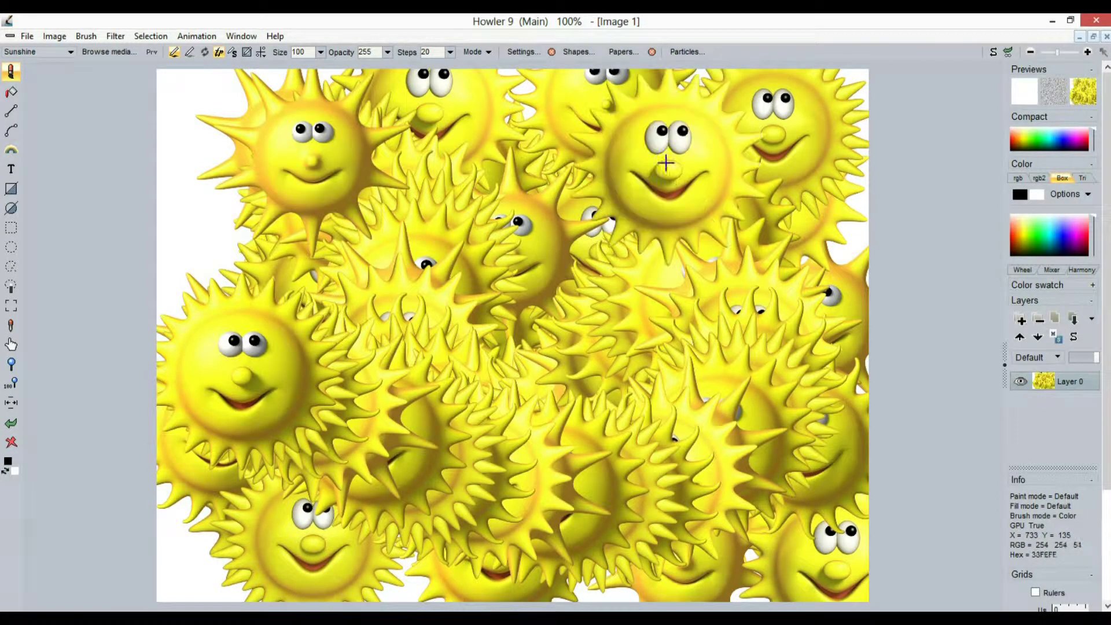
left_click(480, 204)
left_click(657, 337)
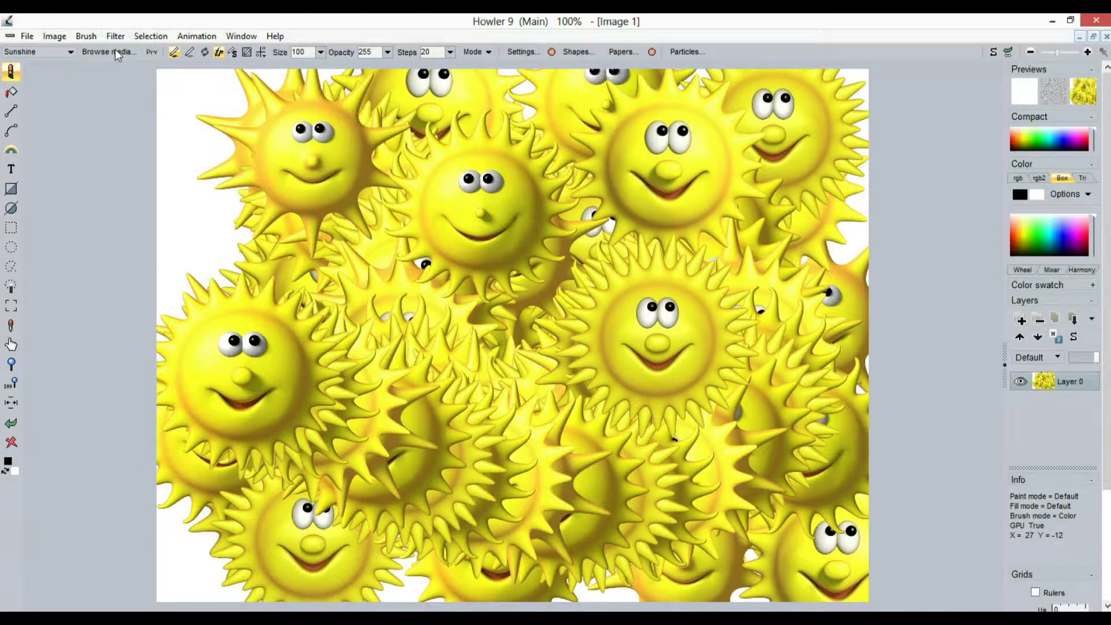
left_click(345, 293)
left_click(505, 387)
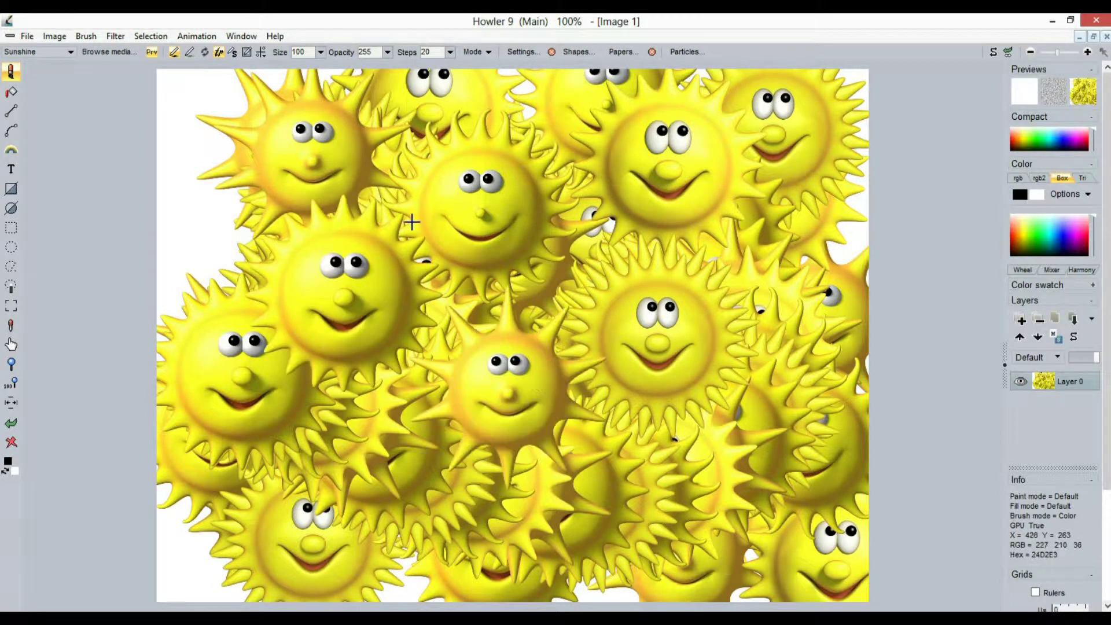
Reopen the media browser pinned beside the canvas and paint Art fun pencils and pens over the suns
left_click(96, 52)
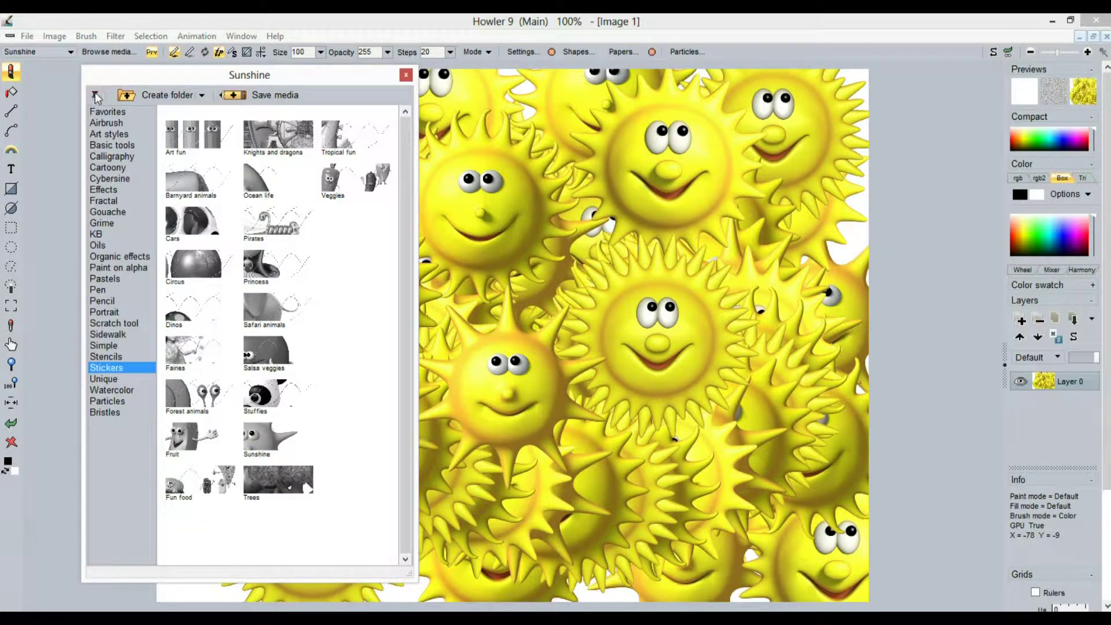
left_click_drag(149, 81, 95, 76)
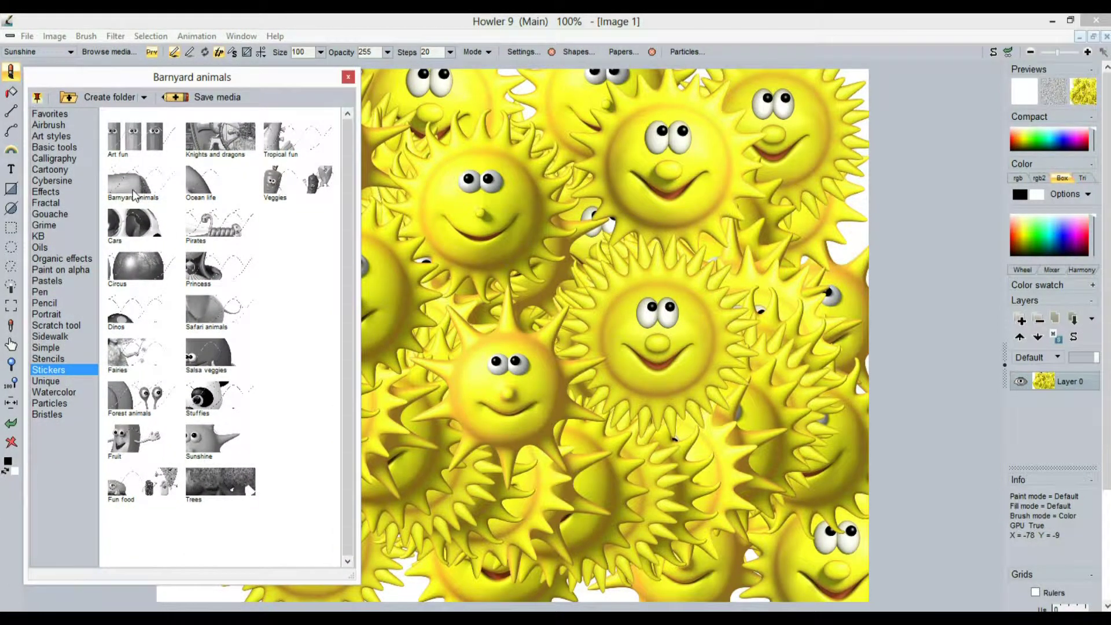
left_click(134, 135)
mouse_move(557, 188)
left_mouse_down()
mouse_move(702, 248)
mouse_move(702, 330)
mouse_move(554, 436)
left_mouse_up()
mouse_move(634, 459)
left_mouse_down()
mouse_move(579, 301)
mouse_move(509, 347)
mouse_move(578, 243)
mouse_move(677, 473)
left_mouse_up()
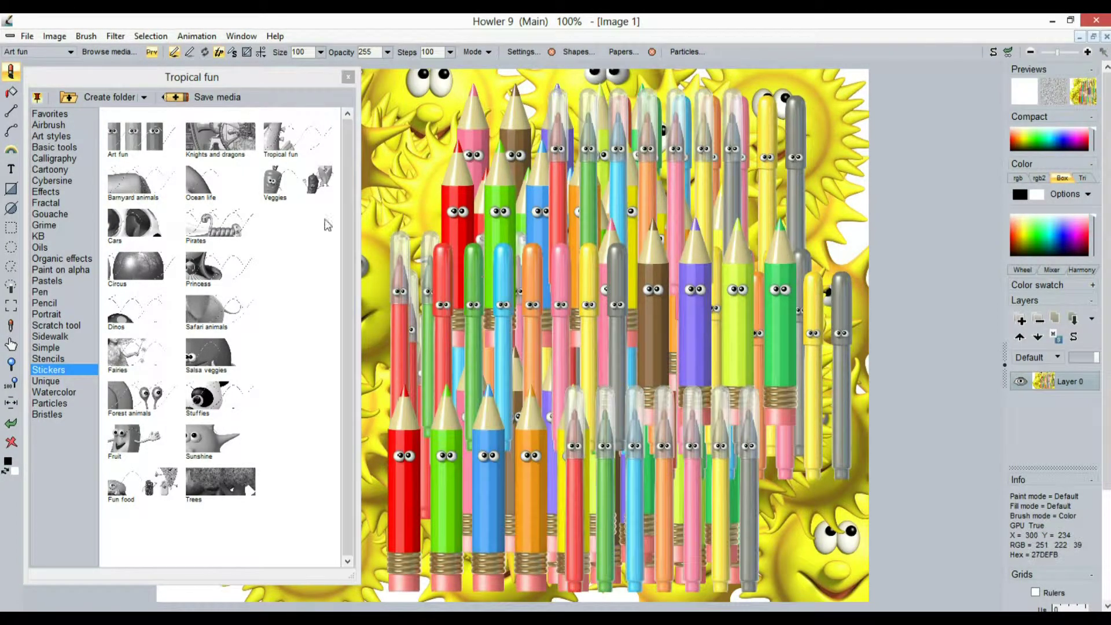
Paint a stroke of Knights and dragons stickers over the pencils, then clear the canvas
left_click(221, 139)
mouse_move(587, 232)
left_mouse_down()
mouse_move(694, 347)
mouse_move(492, 289)
mouse_move(683, 324)
mouse_move(609, 446)
mouse_move(480, 381)
mouse_move(625, 243)
mouse_move(804, 393)
left_mouse_up()
key("Delete")
Stamp Knights and dragons stickers on the blank canvas: shields, a wooden door, a flail and green dragons
left_click(729, 272)
left_click(513, 217)
left_click(491, 459)
left_click(630, 473)
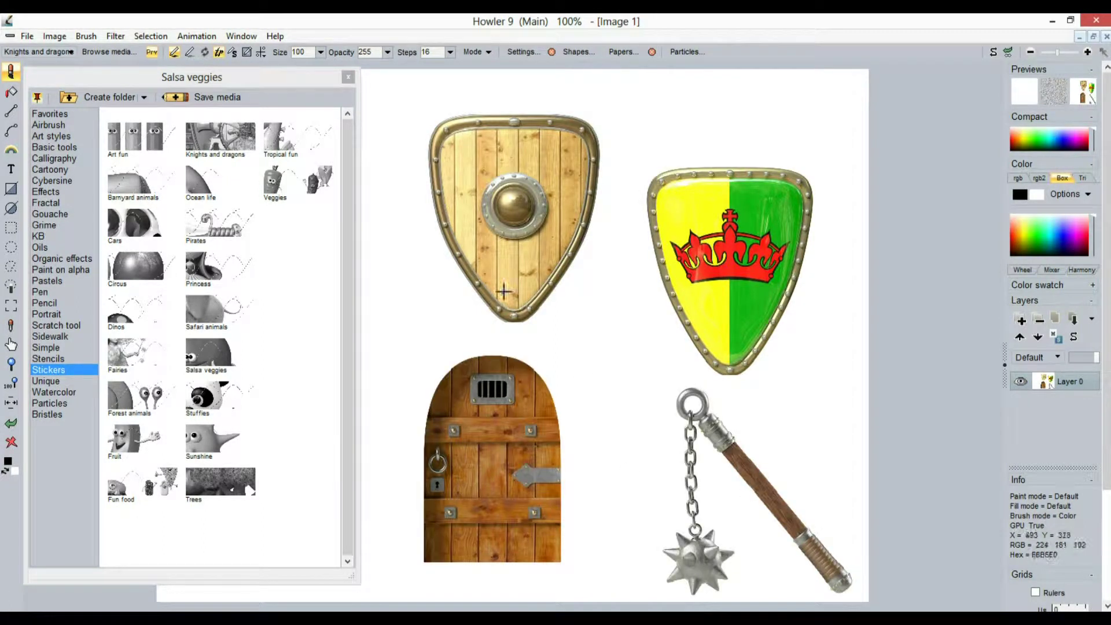
left_click(503, 293)
left_click(681, 358)
left_click(652, 489)
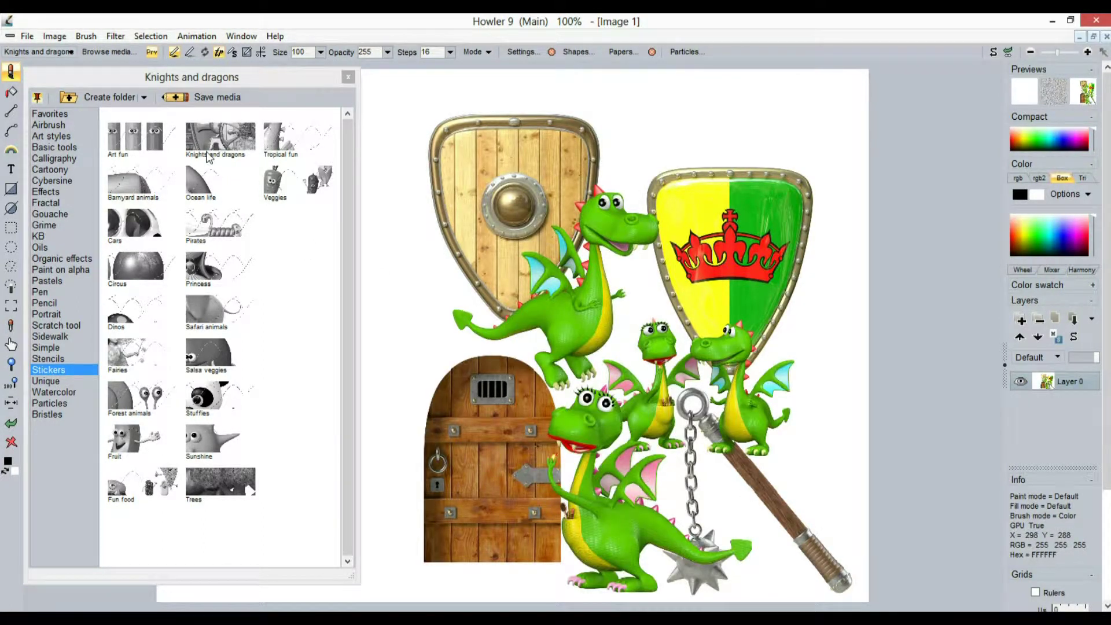
Stamp Tropical fun stickers such as a seahorse, turtles, a dolphin and palm trees over the knights and dragons
left_click(306, 142)
left_click(582, 214)
left_click(718, 171)
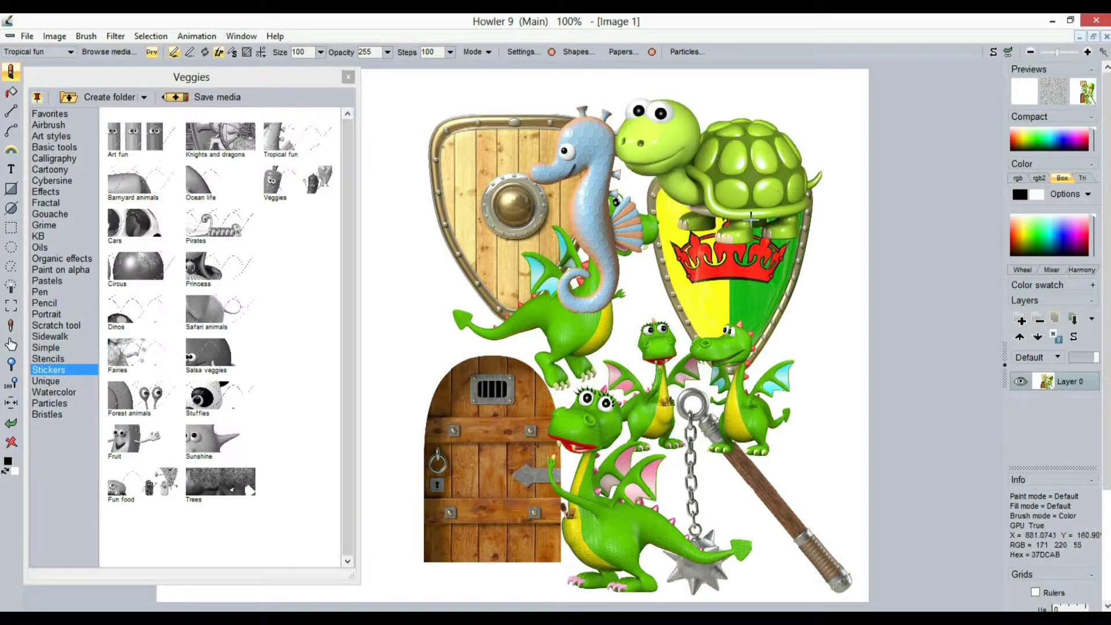
left_click(701, 253)
left_click(561, 367)
left_click(664, 473)
left_click(825, 432)
left_click(668, 329)
left_click(493, 356)
Cover the picture with Barnyard animals stickers, including horses, hens, ducks, a cow, a pig and a goat
left_click(122, 182)
left_click(587, 197)
left_click(501, 292)
left_click(596, 417)
left_click(746, 448)
left_click(717, 520)
left_click(503, 301)
left_click(512, 491)
left_click(613, 151)
left_click(758, 173)
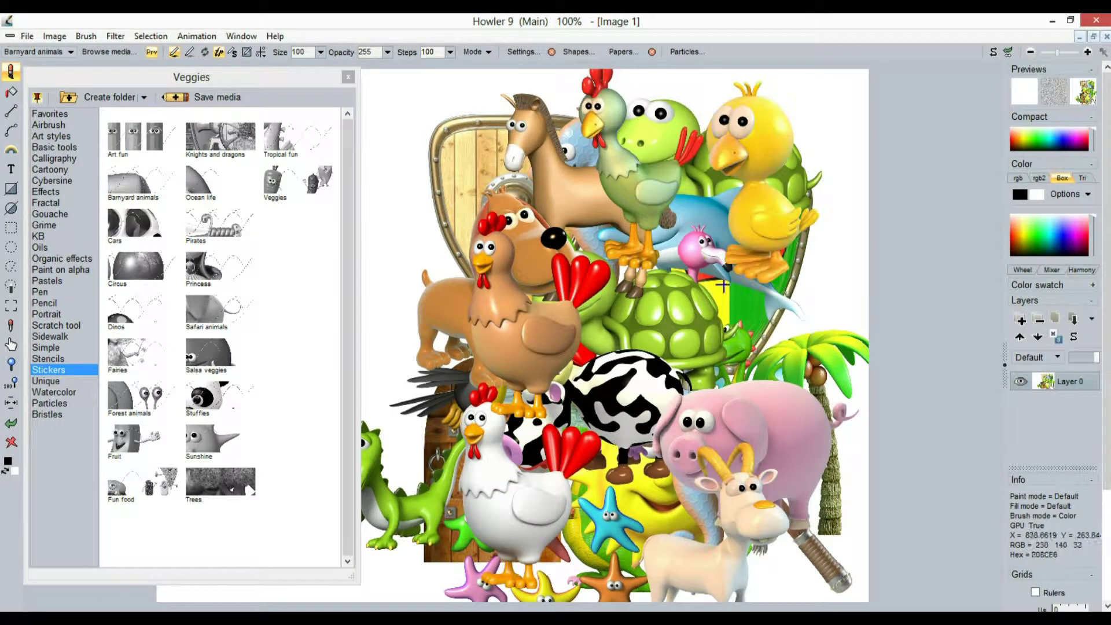
left_click(671, 312)
left_click(810, 416)
left_click(578, 313)
left_click(747, 278)
Stamp five Princess stickers over the barnyard animals
left_click(208, 273)
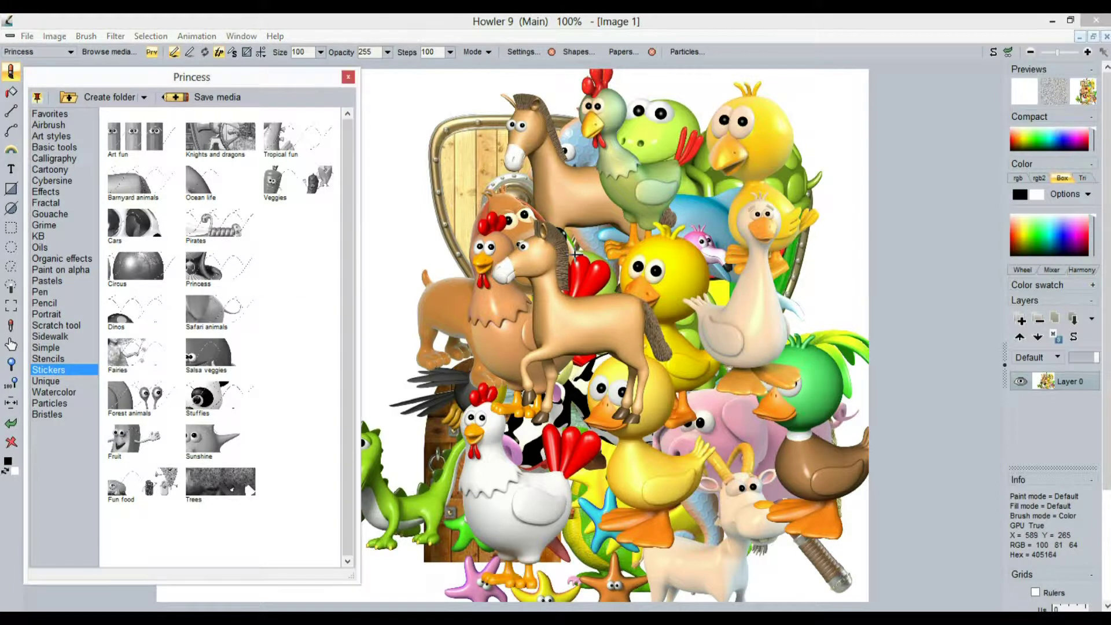
left_click(581, 255)
left_click(720, 324)
left_click(674, 498)
left_click(816, 434)
left_click(480, 457)
Clear the canvas and fill it with Princess stickers: flowers, carriages, castles, princesses and butterflies
left_click(10, 443)
left_click(716, 180)
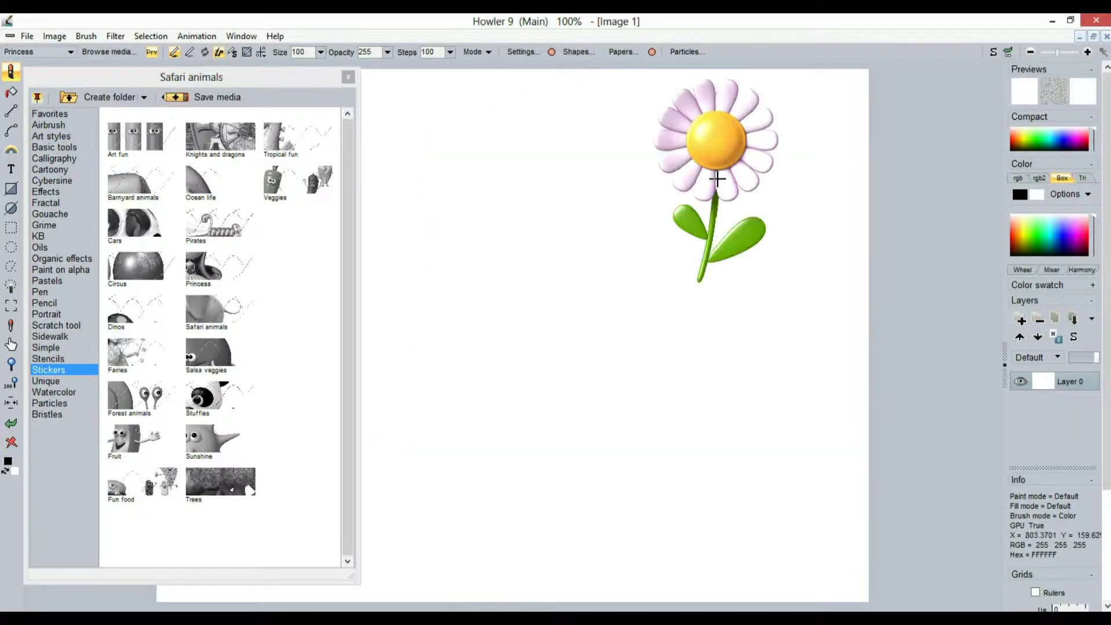
left_click(558, 194)
left_click(485, 310)
left_click(665, 322)
left_click(810, 388)
left_click(512, 473)
left_click(694, 466)
left_click(784, 280)
left_click(652, 234)
left_click(510, 316)
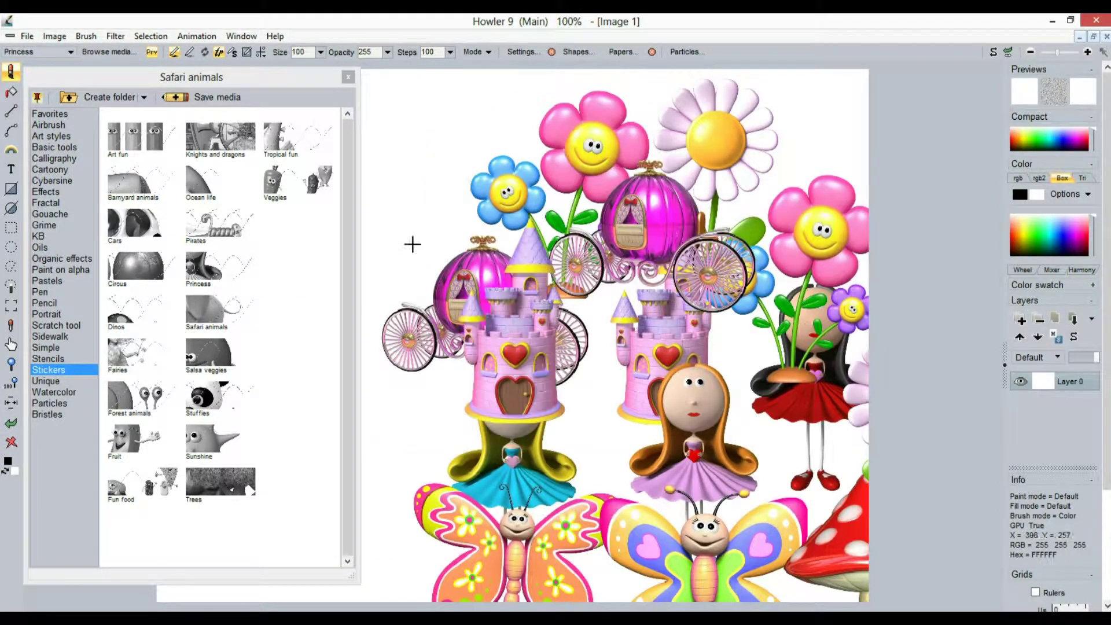
left_click(381, 266)
left_click(544, 441)
left_click(371, 430)
Stamp Forest animals stickers such as a snail, foxes, a squirrel and a hedgehog over the princess scene
left_click(130, 398)
left_click(500, 145)
left_click(648, 180)
left_click(660, 350)
left_click(523, 429)
left_click(687, 376)
left_click(651, 472)
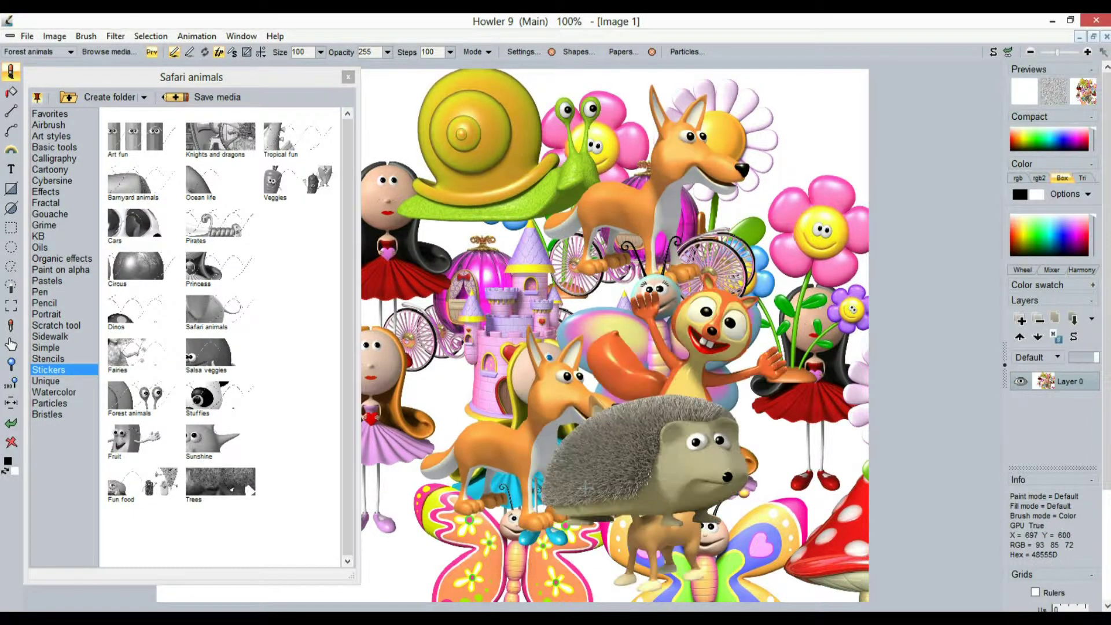
Clear the canvas and stamp Forest animals stickers: birds, a snake, a dragonfly, a caterpillar, a bee and a snail
left_click(10, 442)
left_click(784, 194)
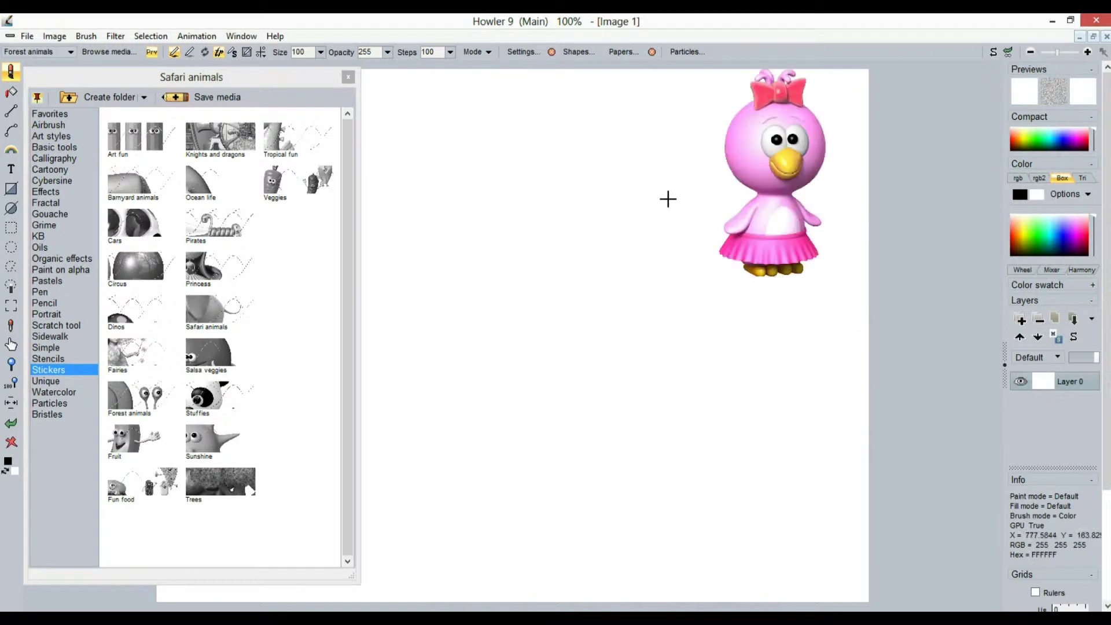
left_click(668, 198)
left_click(579, 208)
left_click(468, 180)
left_click(387, 316)
left_click(483, 382)
left_click(619, 428)
left_click(680, 476)
left_click(773, 336)
left_click(803, 455)
left_click(686, 443)
left_click(533, 526)
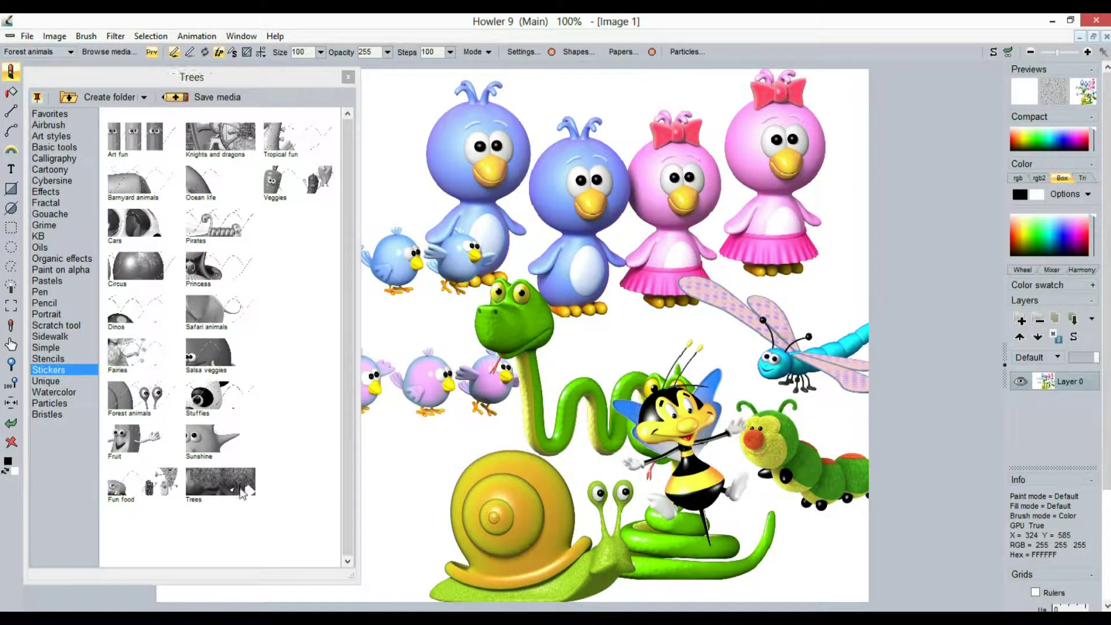
Try the Fun food sticker brush over the animals, then clear the canvas and paint food characters across it
left_click(138, 493)
mouse_move(570, 284)
left_mouse_down()
mouse_move(666, 452)
mouse_move(590, 480)
left_mouse_up()
left_click(13, 443)
mouse_move(722, 178)
left_mouse_down()
mouse_move(605, 282)
mouse_move(566, 401)
mouse_move(463, 521)
left_mouse_up()
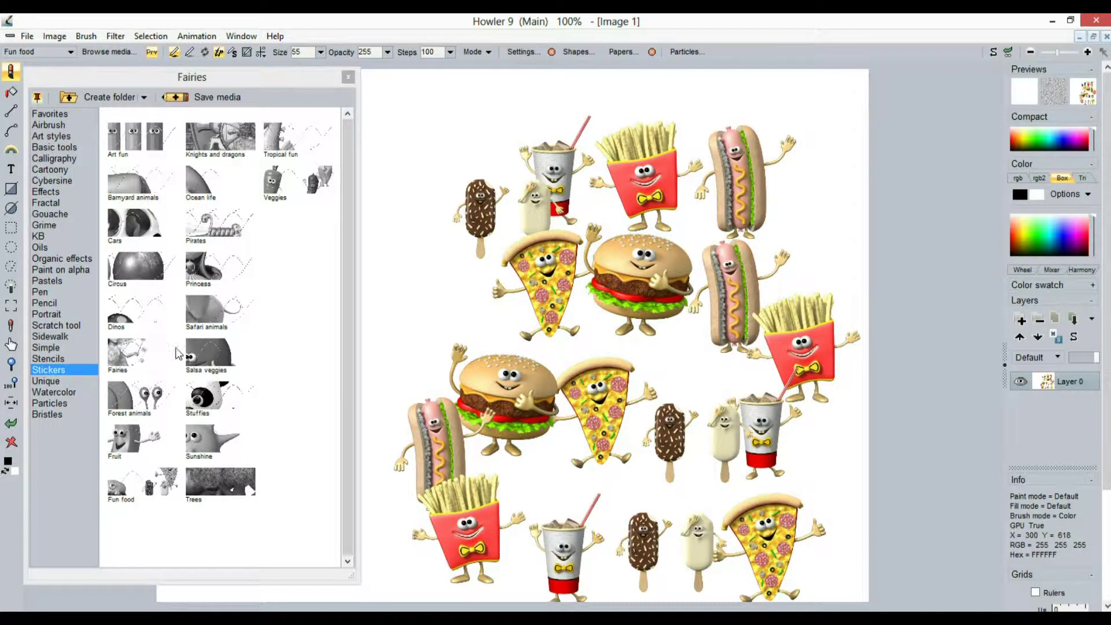
Paint one stroke of Salsa veggies stickers and one stroke of Trees stickers over the food characters
left_click(221, 356)
mouse_move(446, 196)
left_mouse_down()
mouse_move(510, 255)
mouse_move(555, 371)
mouse_move(661, 445)
mouse_move(753, 405)
left_mouse_up()
left_click(255, 481)
mouse_move(423, 373)
left_mouse_down()
mouse_move(550, 336)
mouse_move(607, 463)
left_mouse_up()
Clear the canvas and paint a dense grove of trees with Fun food characters on top
left_click(11, 442)
mouse_move(694, 185)
left_mouse_down()
mouse_move(642, 313)
mouse_move(477, 432)
mouse_move(726, 496)
mouse_move(833, 547)
mouse_move(644, 251)
mouse_move(538, 258)
mouse_move(425, 125)
mouse_move(465, 280)
mouse_move(773, 225)
mouse_move(663, 311)
mouse_move(500, 472)
mouse_move(722, 474)
mouse_move(726, 498)
mouse_move(513, 461)
mouse_move(567, 345)
mouse_move(670, 348)
mouse_move(692, 454)
mouse_move(481, 488)
left_mouse_up()
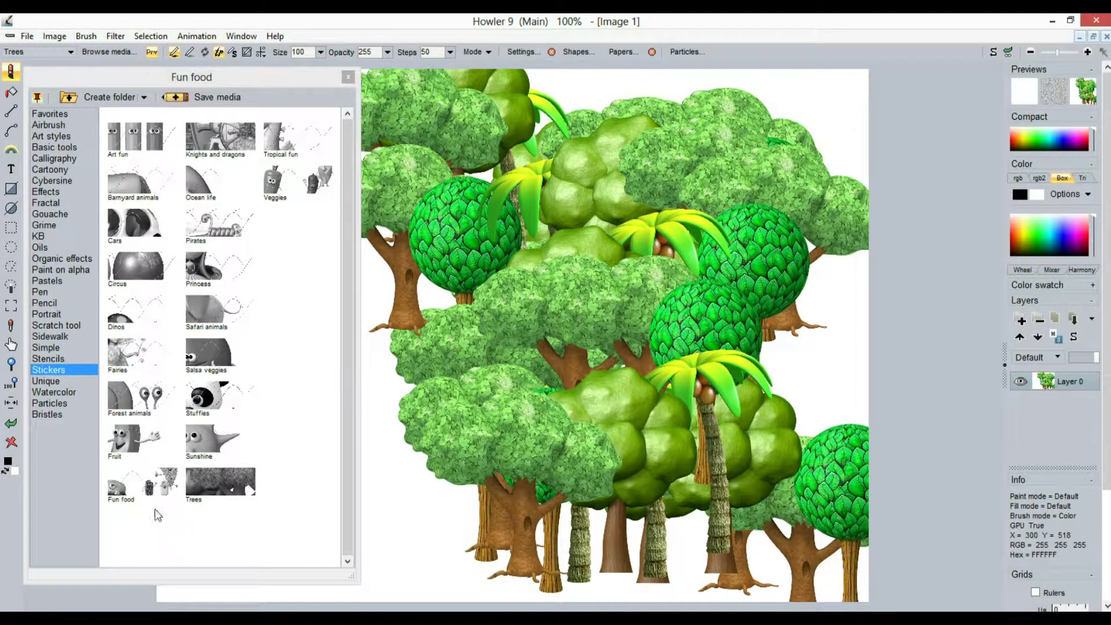
left_click(146, 491)
left_click_drag(564, 352, 739, 256)
Paint Fairies stickers over the trees and food characters
left_click(125, 354)
mouse_move(601, 266)
left_mouse_down()
mouse_move(752, 261)
mouse_move(528, 405)
left_mouse_up()
left_click(528, 405)
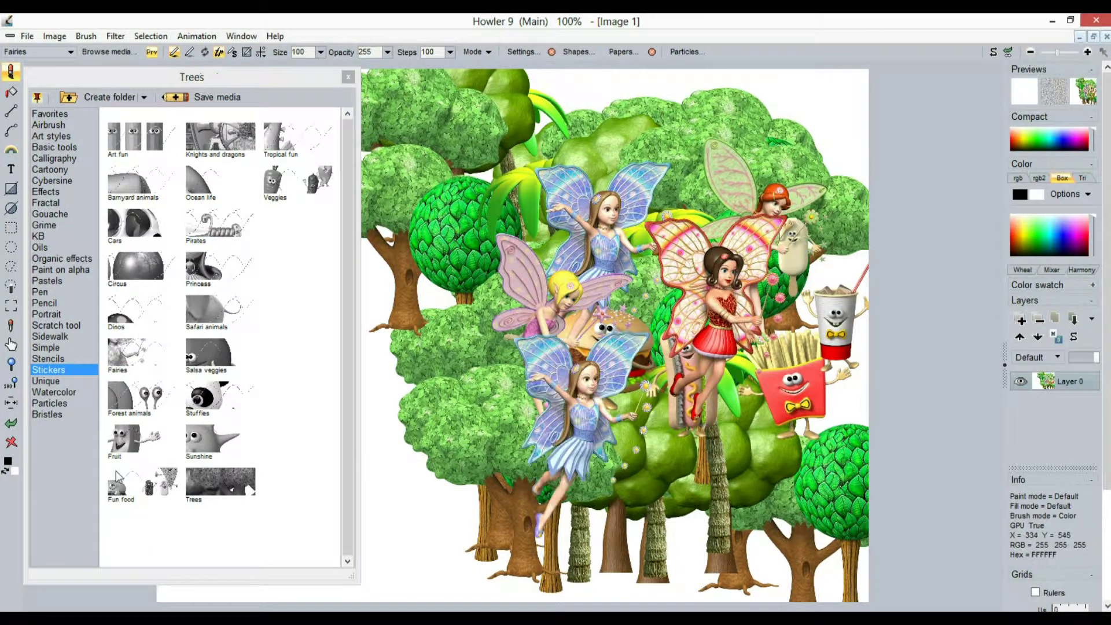
Clear the canvas, stamp four separate fairies, and paint a stroke of more fairies across the upper area
left_click(11, 442)
left_click(659, 221)
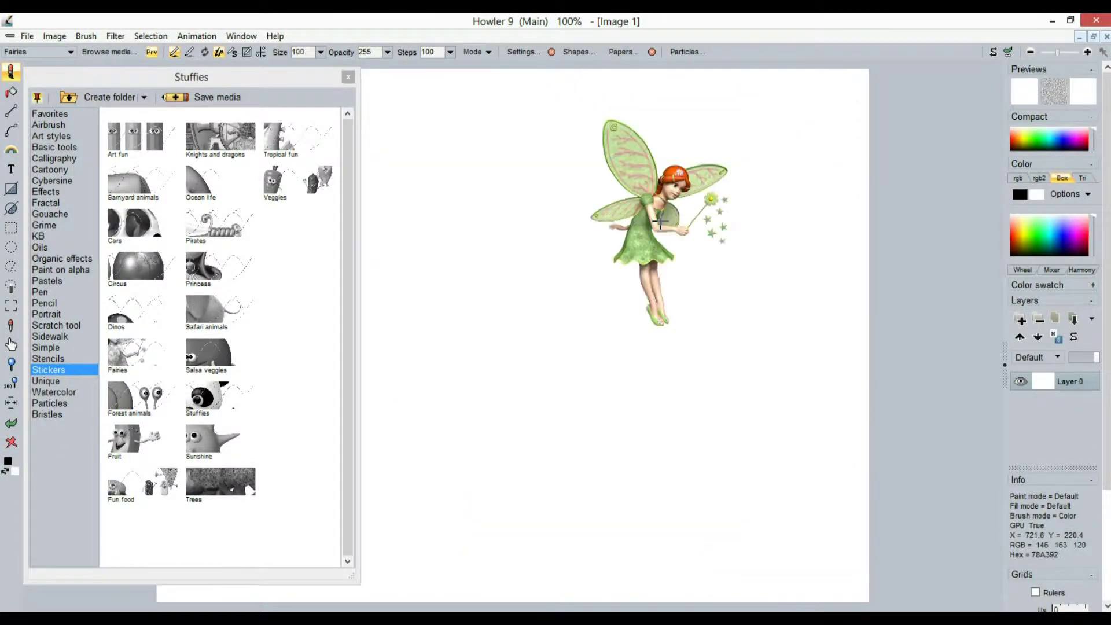
left_click(465, 282)
left_click(630, 417)
left_click(799, 326)
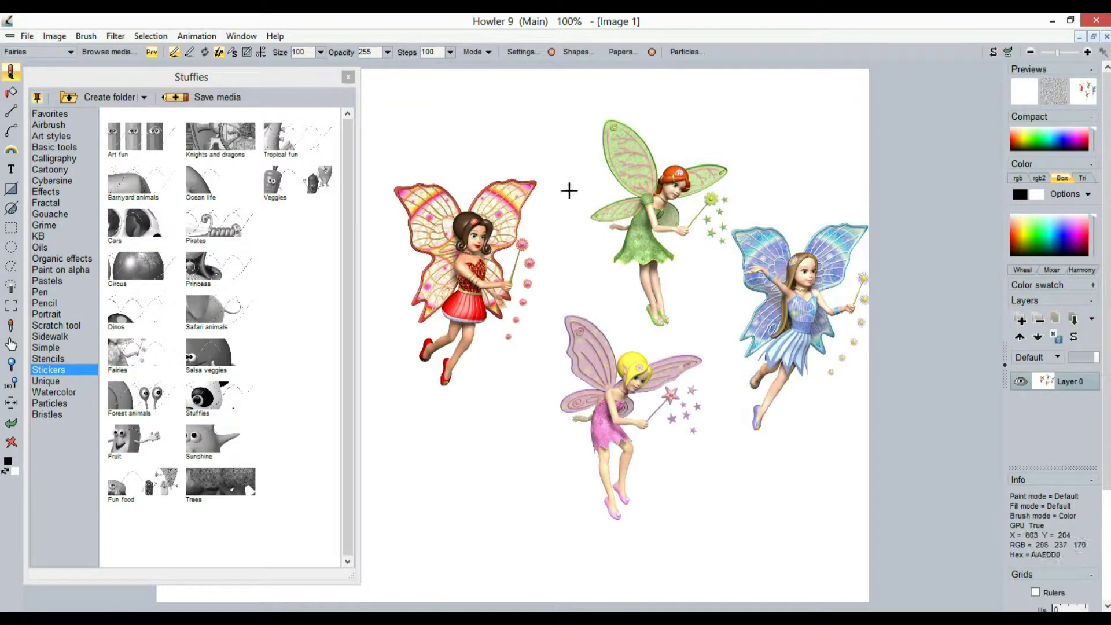
mouse_move(417, 143)
left_mouse_down()
mouse_move(781, 179)
mouse_move(636, 205)
mouse_move(605, 229)
left_mouse_up()
Lower the fairy brush's Steps value and paint trails across the canvas, clearing it between the two strokes
left_click(450, 51)
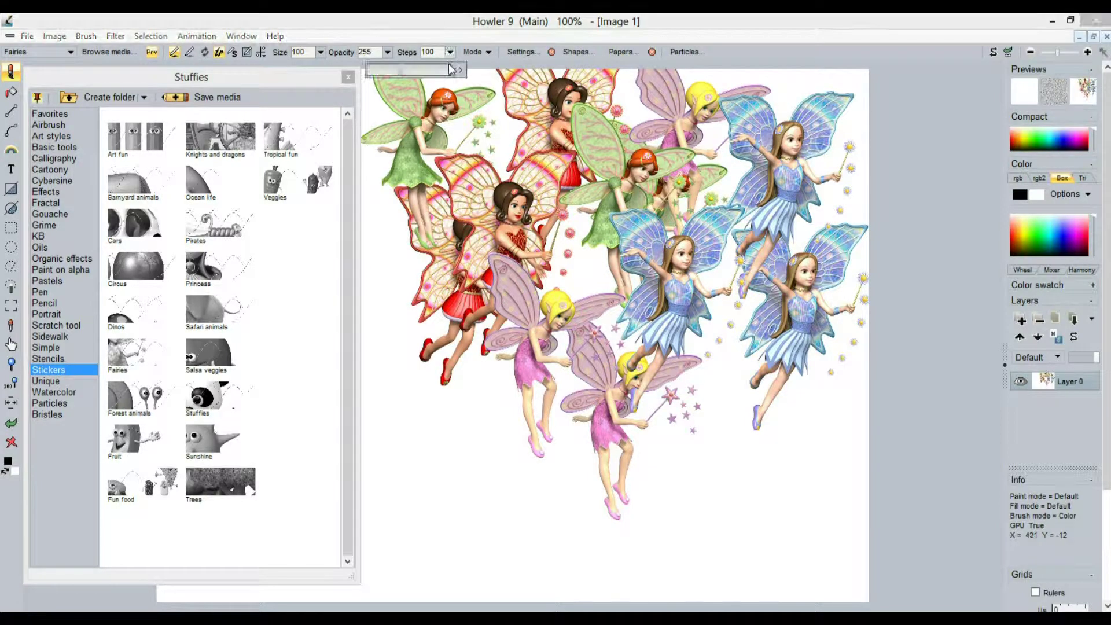
mouse_move(381, 75)
left_mouse_down()
mouse_move(416, 78)
mouse_move(376, 84)
left_mouse_up()
mouse_move(396, 226)
left_mouse_down()
mouse_move(469, 223)
mouse_move(707, 278)
mouse_move(648, 437)
left_mouse_up()
left_click(11, 441)
mouse_move(412, 278)
left_mouse_down()
mouse_move(517, 210)
mouse_move(655, 224)
mouse_move(674, 331)
mouse_move(700, 375)
left_mouse_up()
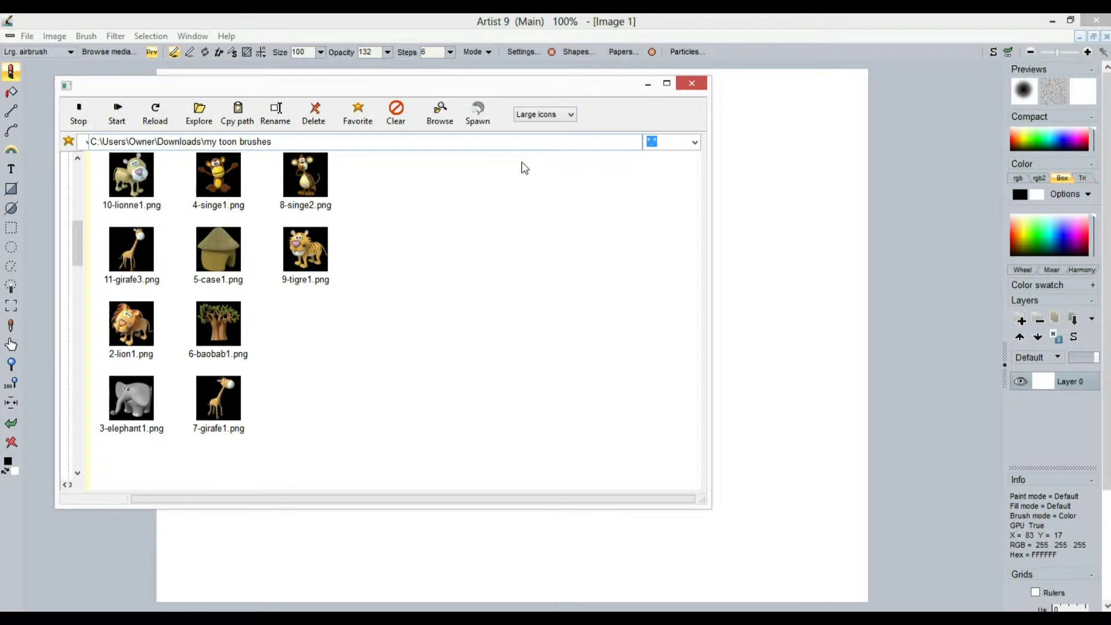
View the toon brush folder as small icons and as details, and return it to large icons
left_click(571, 115)
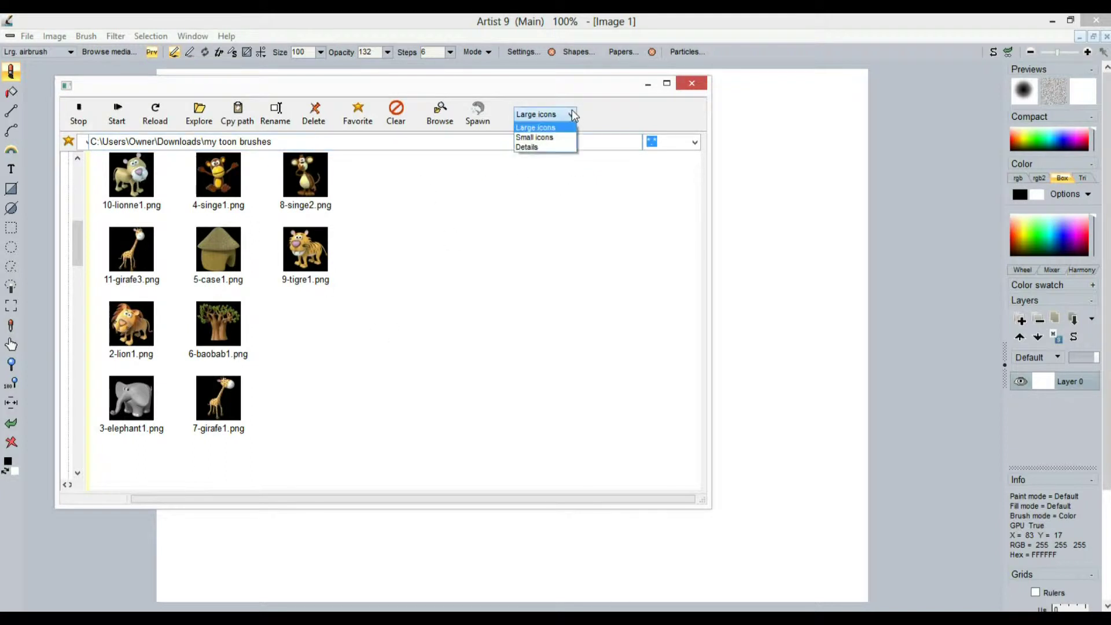
left_click(548, 137)
left_click(571, 113)
left_click(546, 148)
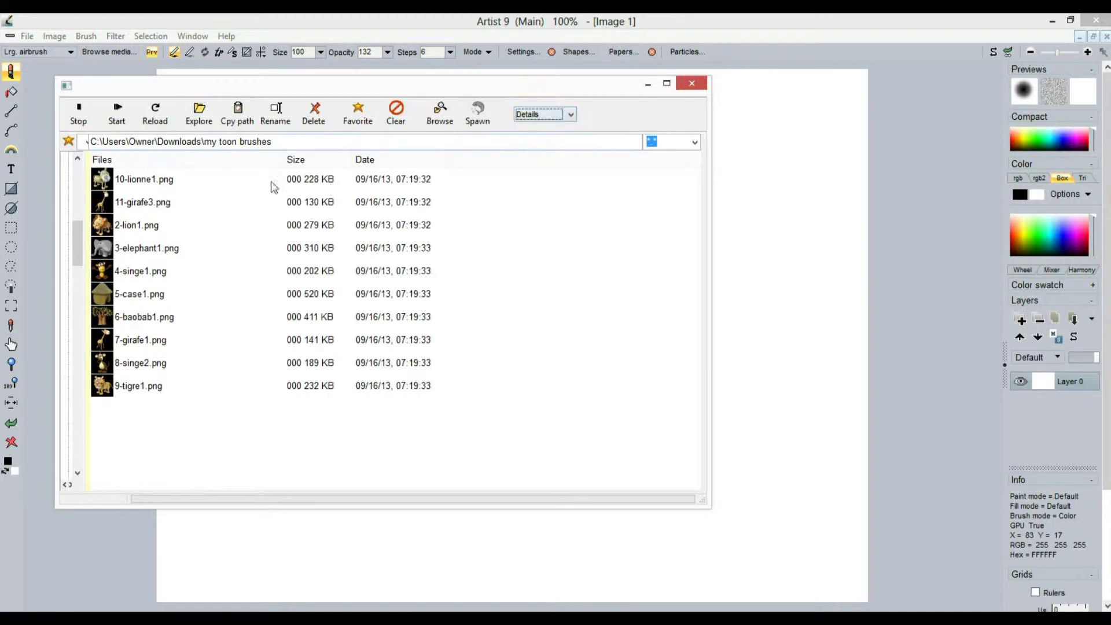
left_click(571, 113)
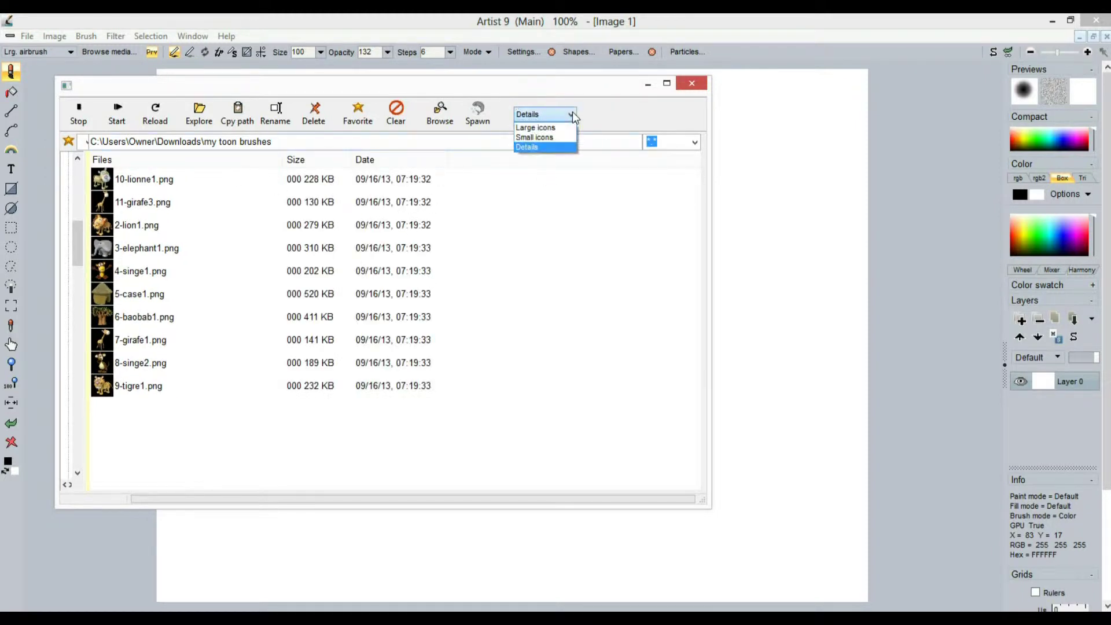
left_click(544, 126)
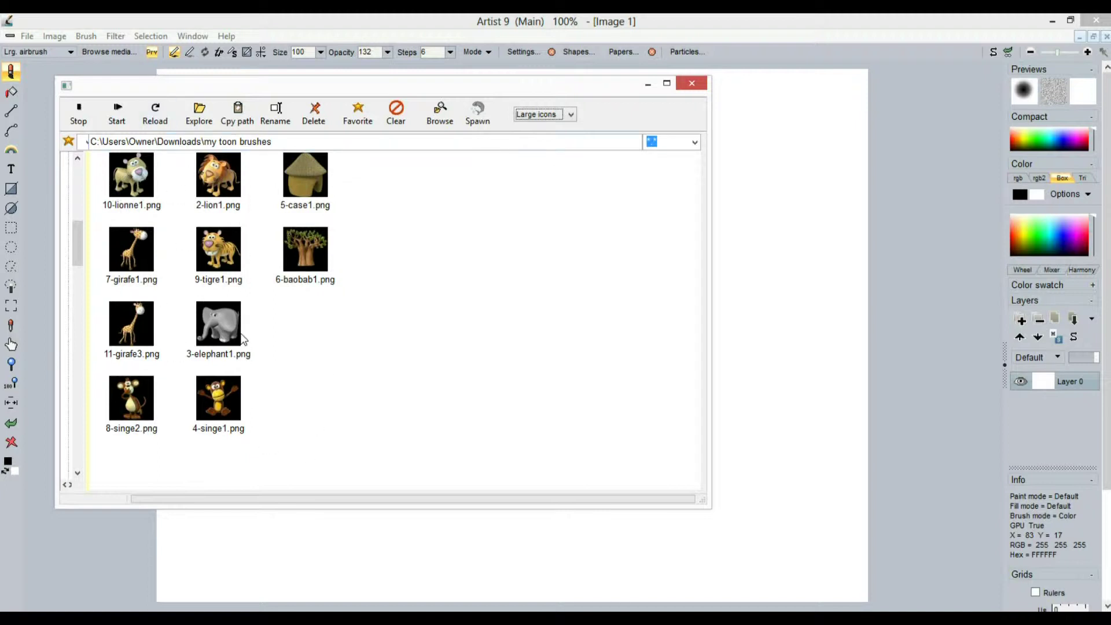
Load 3-elephant1.png as the canvas image and move the file browser window clear of it
left_click(219, 323)
double_click(221, 327)
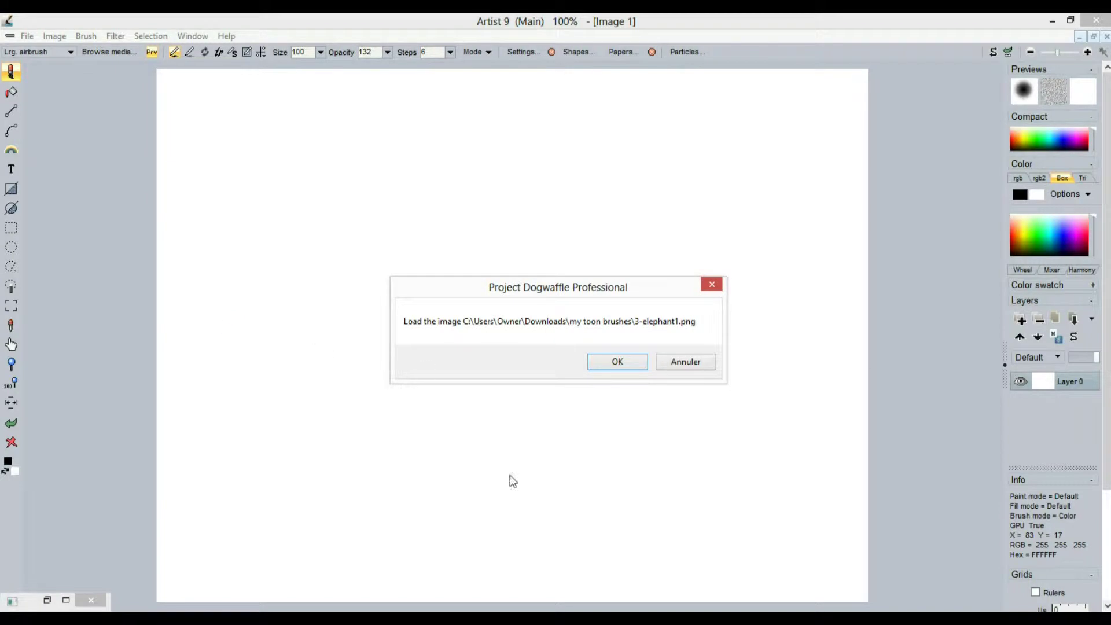
left_click(616, 363)
left_click(481, 385)
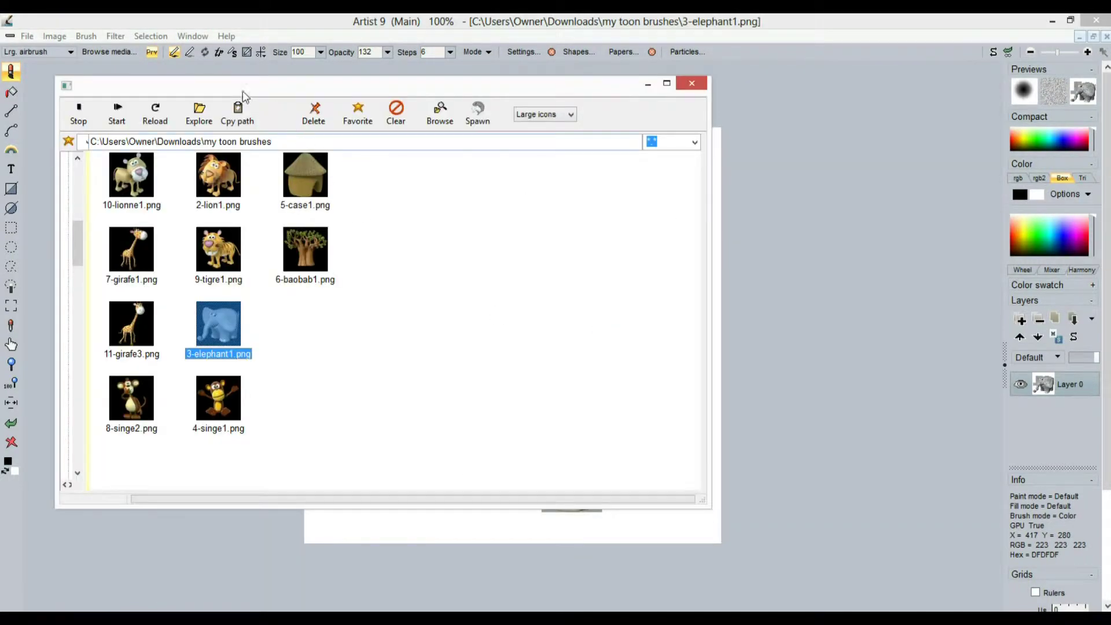
left_click_drag(227, 87, 253, 565)
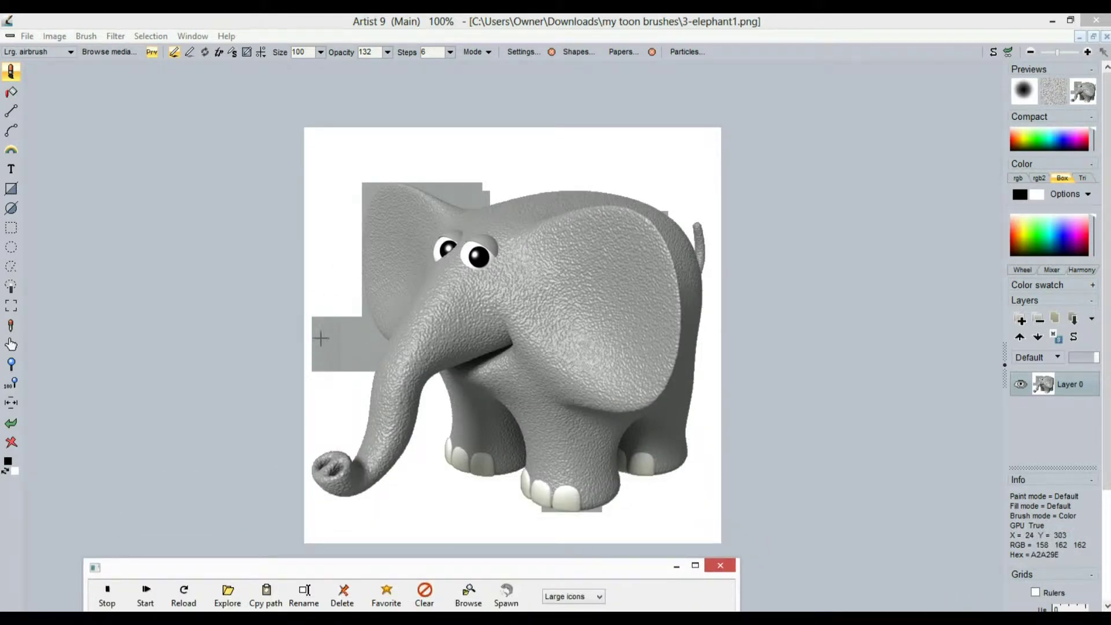
Turn on the elephant image's alpha selection and display it with the alpha overlay
left_click_drag(318, 336, 409, 331)
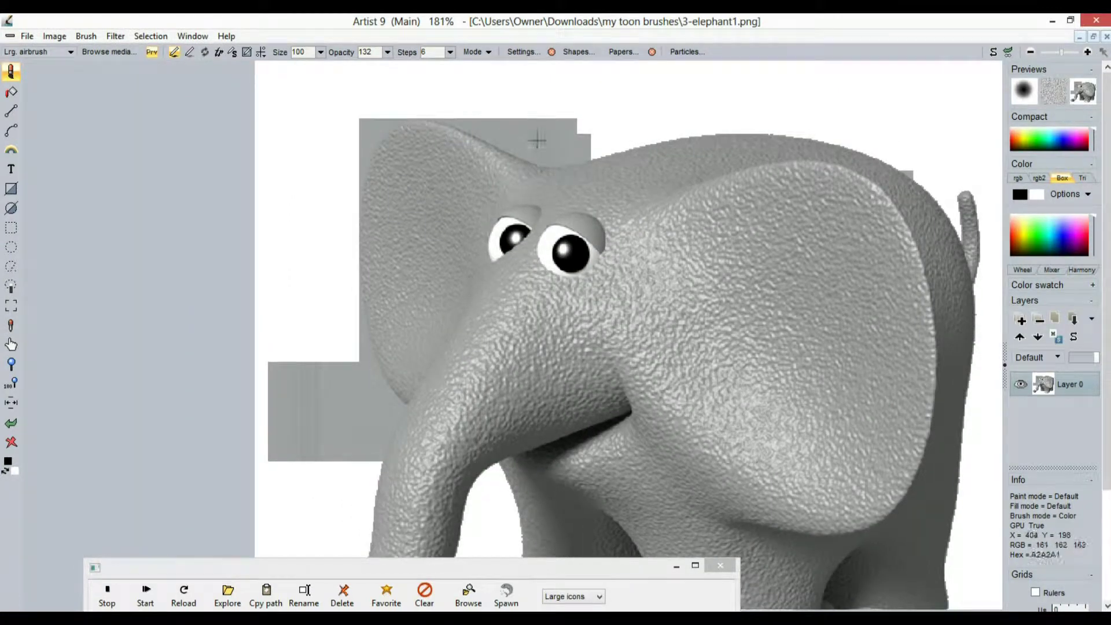
scroll(439, 139, "down", 2)
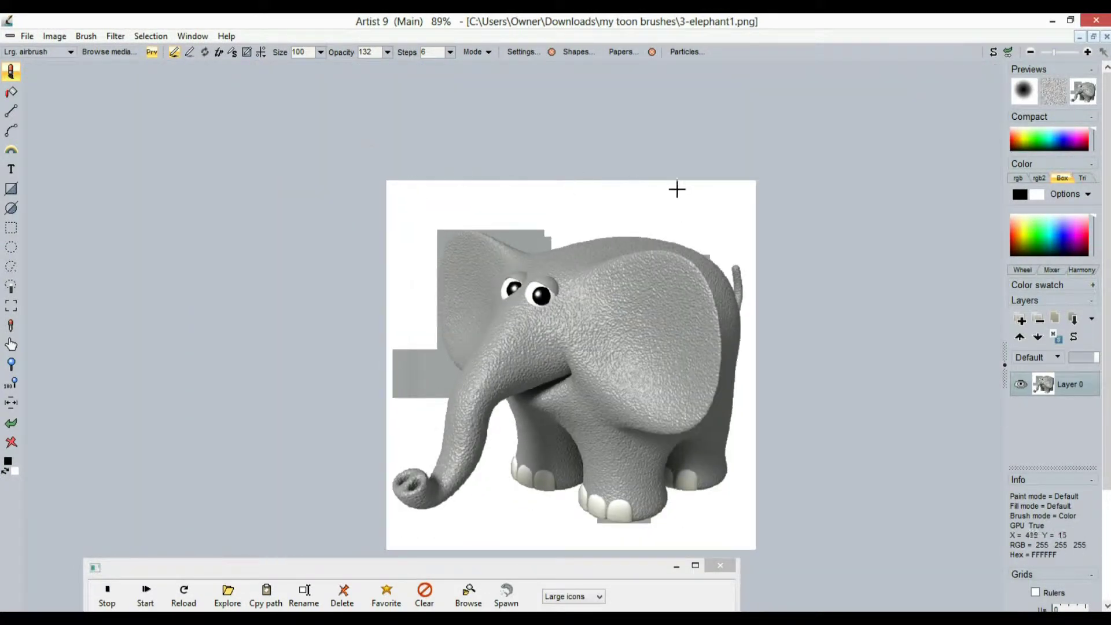
left_click_drag(487, 371, 486, 317)
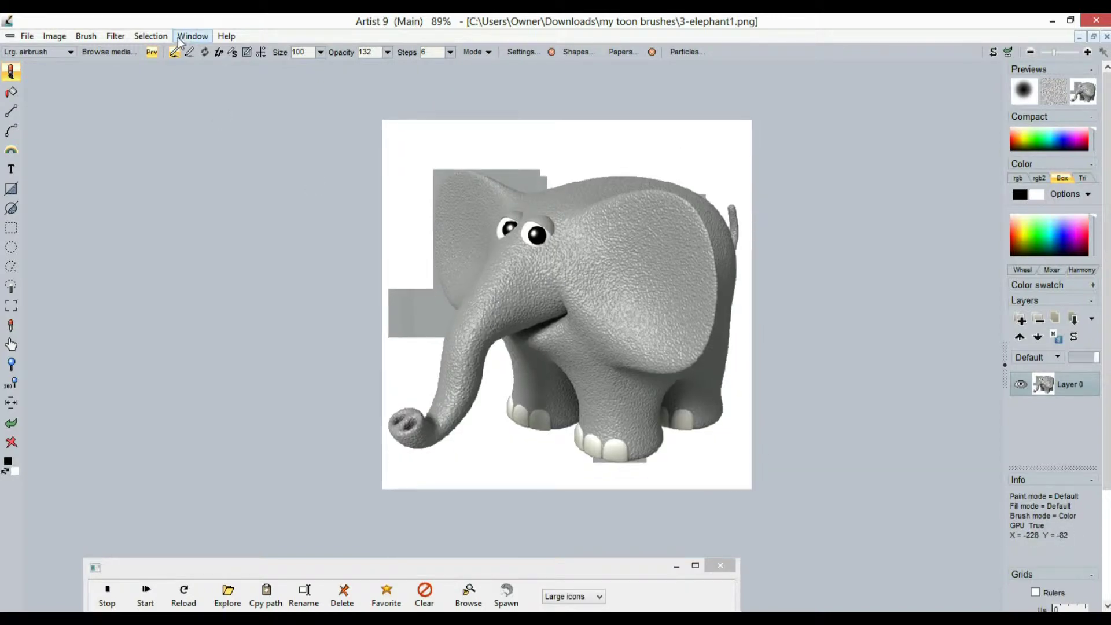
left_click(151, 36)
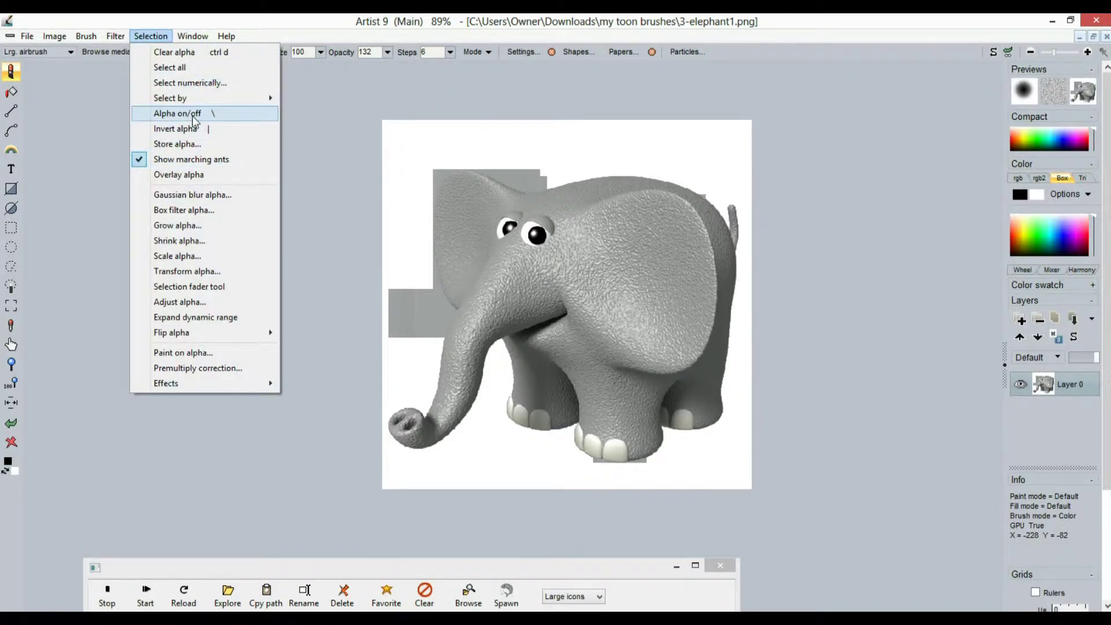
left_click(177, 115)
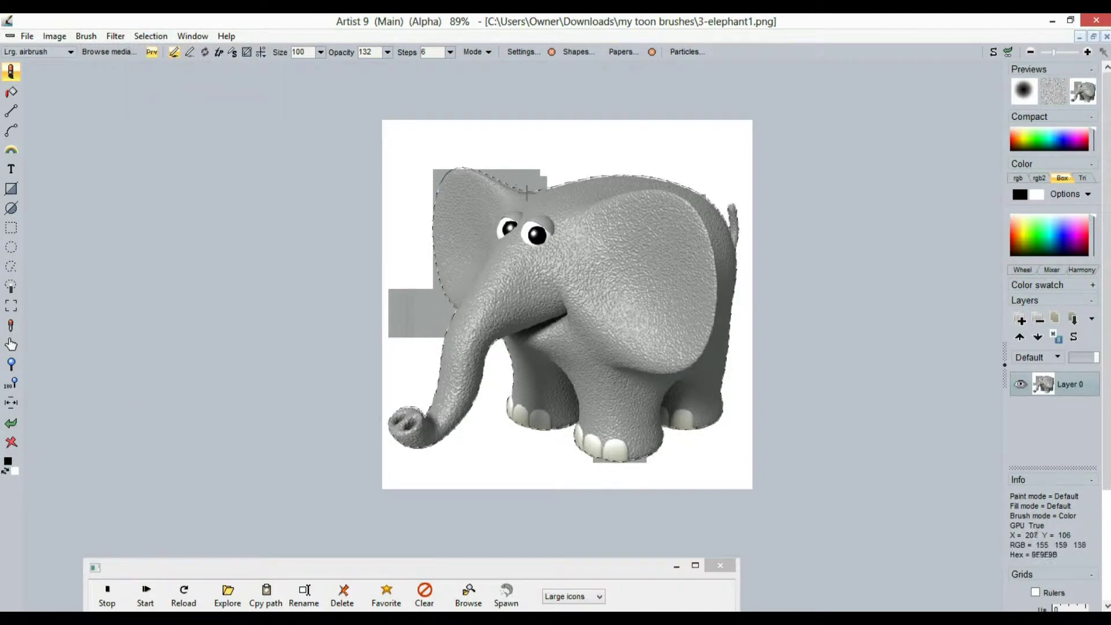
left_click(150, 36)
left_click(184, 175)
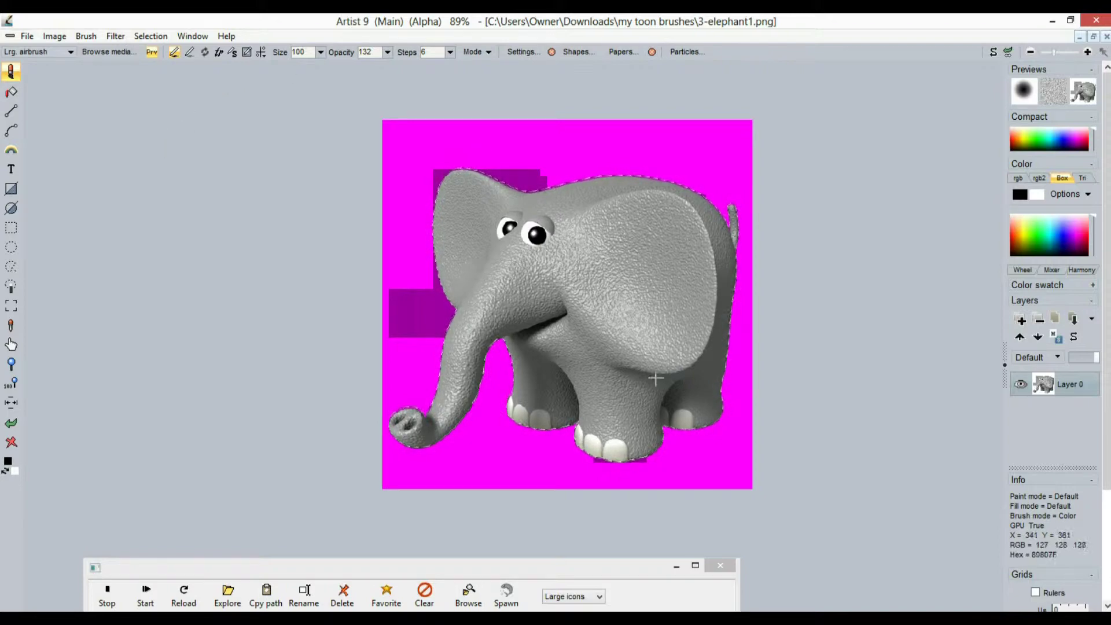
Use the selected elephant as the brush, set its opacity to 255, and paint overlapping elephants across the canvas
left_click(85, 37)
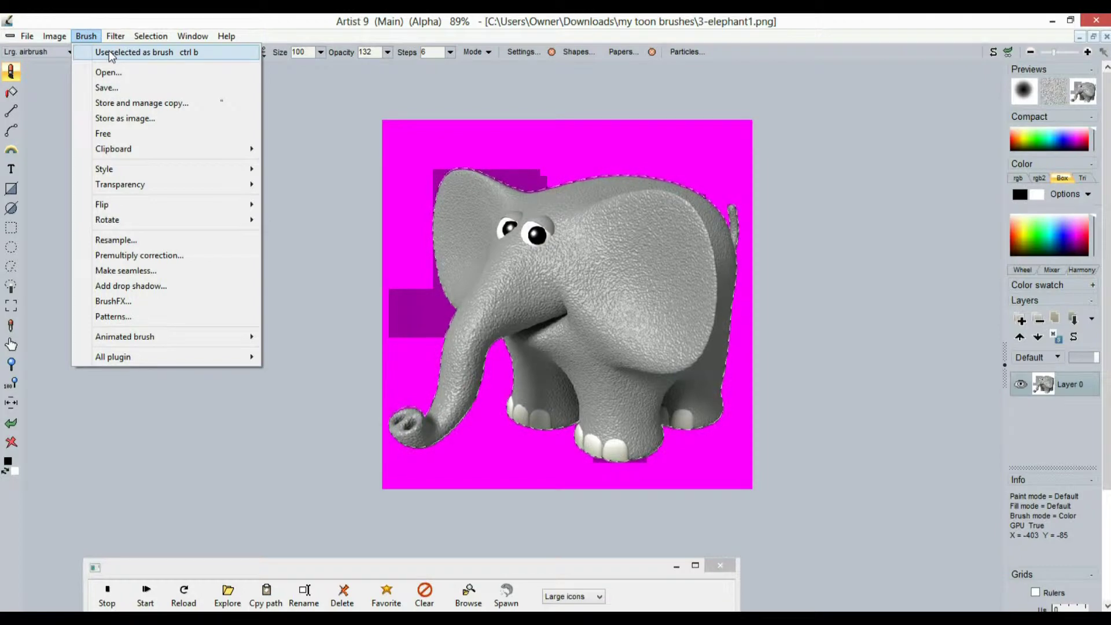
left_click(192, 53)
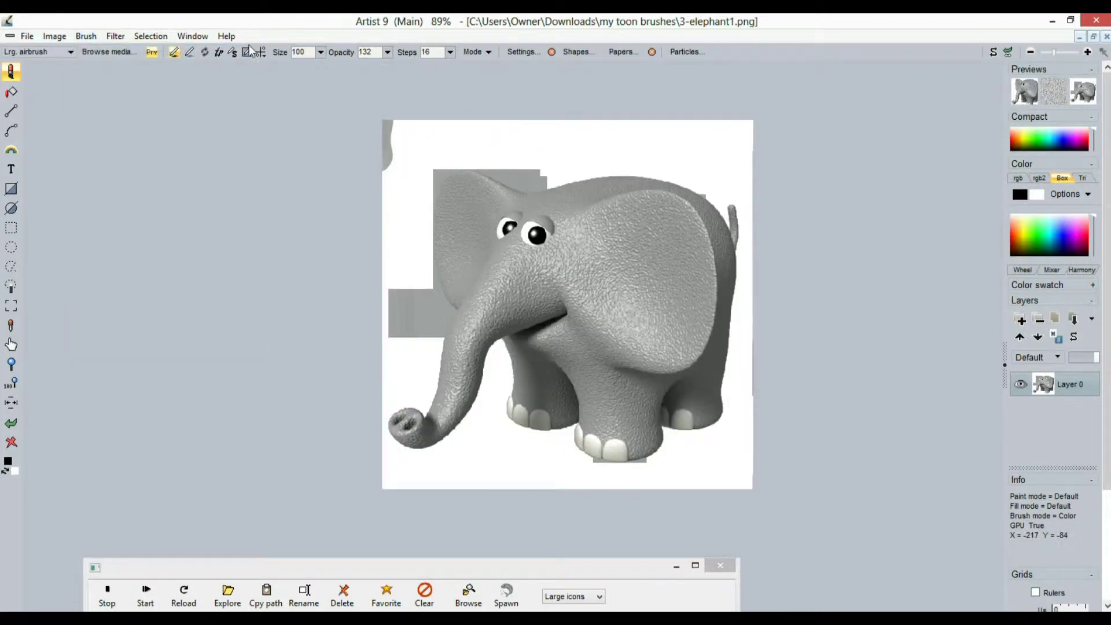
left_click(387, 52)
left_click_drag(348, 69, 366, 68)
mouse_move(607, 361)
left_mouse_down()
mouse_move(538, 250)
mouse_move(467, 280)
mouse_move(466, 358)
mouse_move(695, 347)
mouse_move(664, 346)
mouse_move(659, 287)
mouse_move(585, 362)
mouse_move(629, 354)
left_mouse_up()
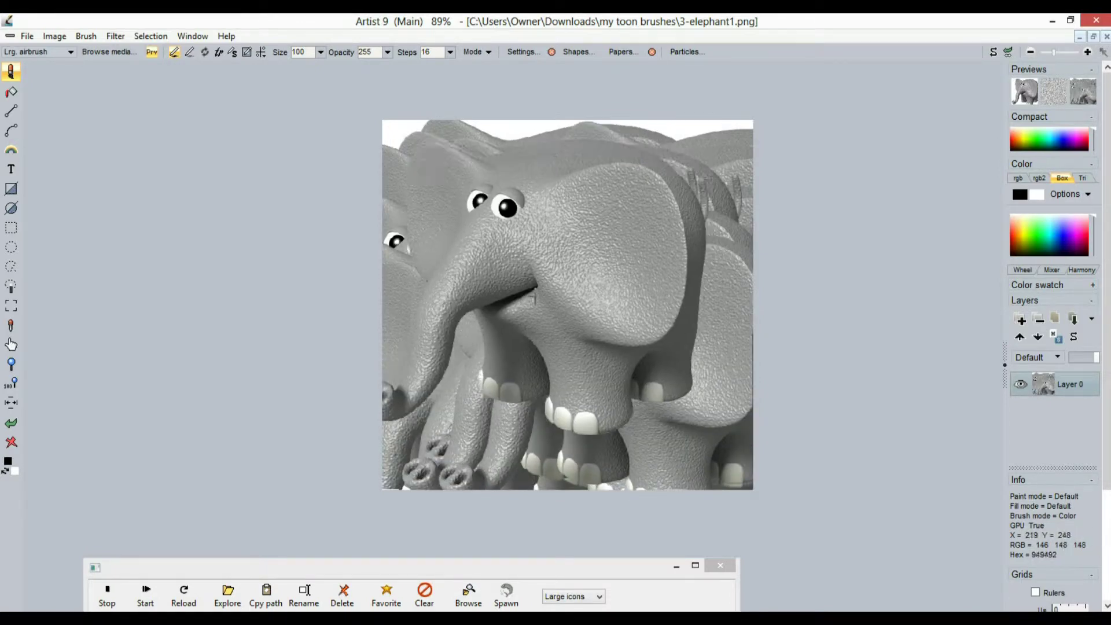
Open the General file converter and enlarge its window to show the whole image
left_click(27, 36)
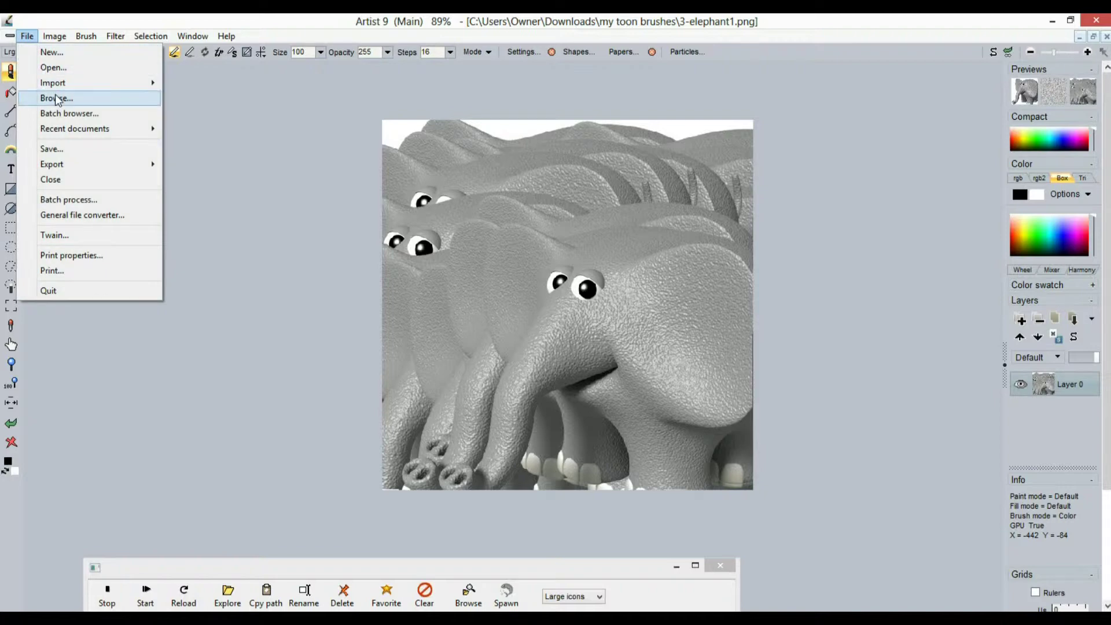
left_click(99, 219)
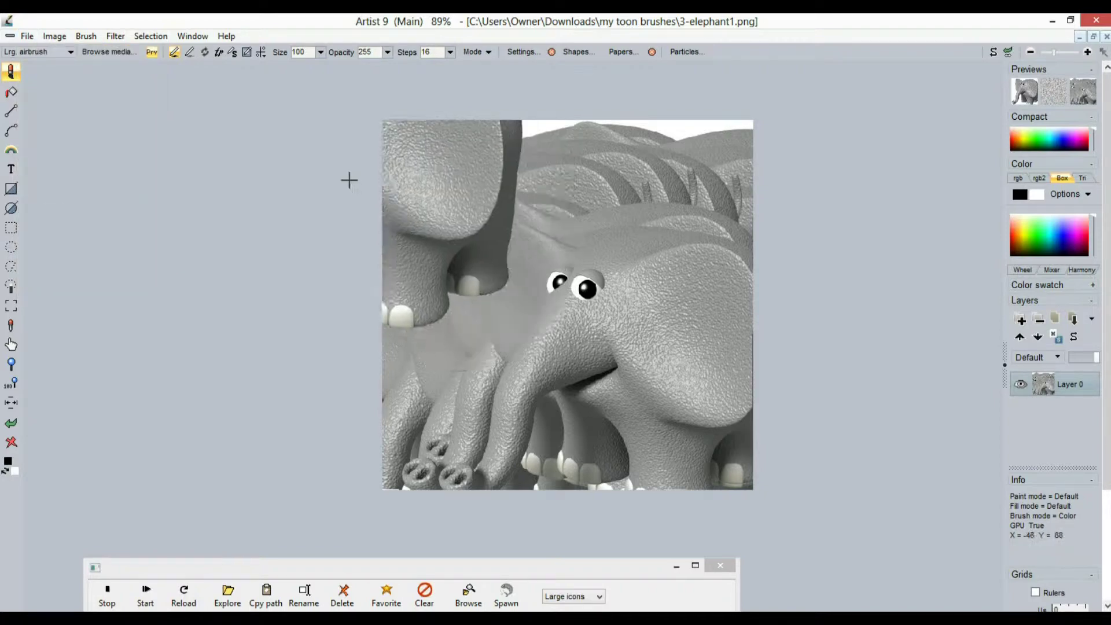
left_click_drag(650, 181, 351, 98)
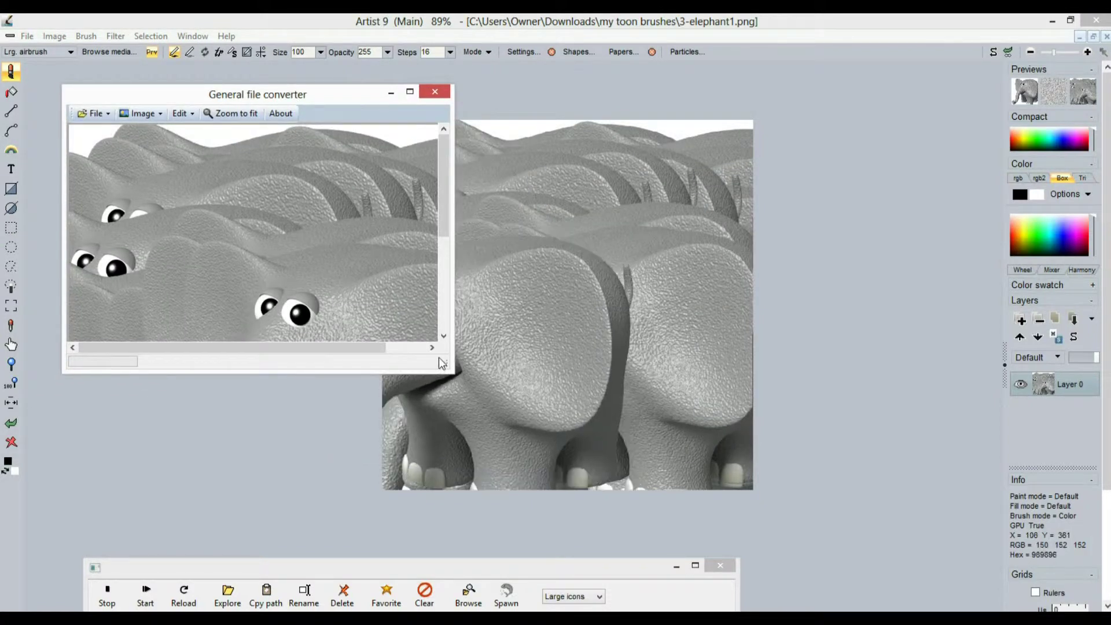
left_click_drag(445, 361, 900, 601)
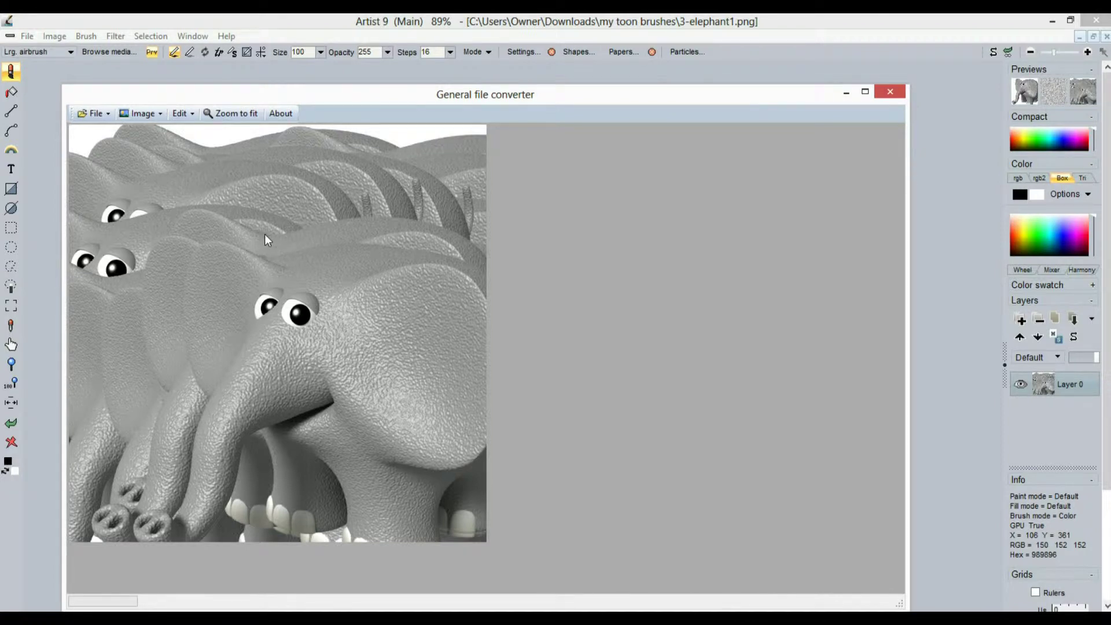
Open the converter's Batch browser, show the Documents\my toon brushes folder, and resize and reposition the browser window
left_click(103, 114)
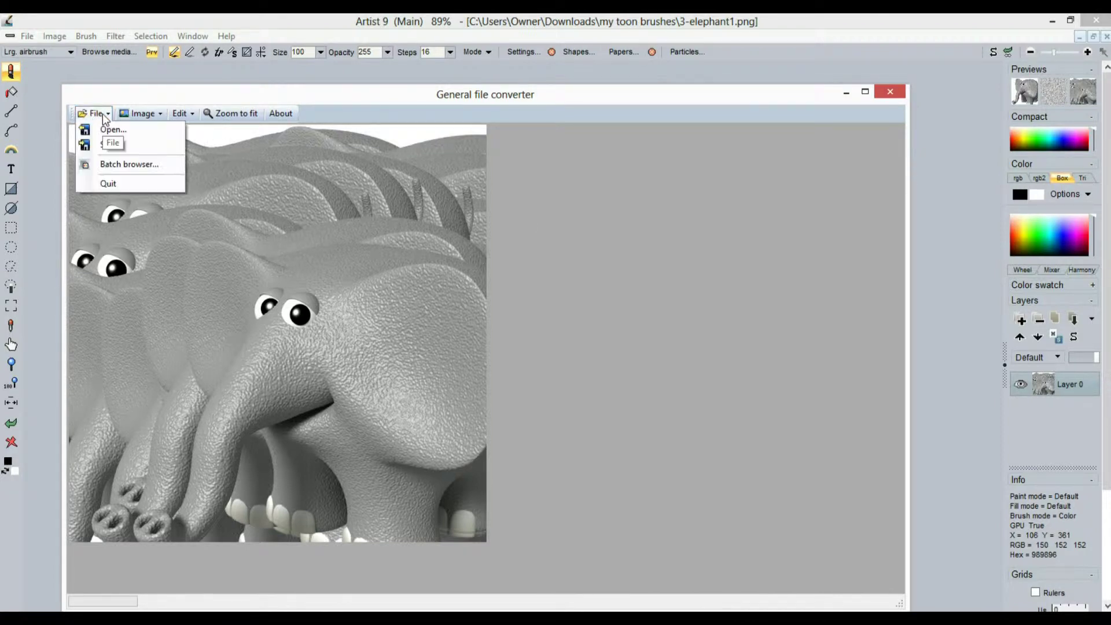
left_click(123, 163)
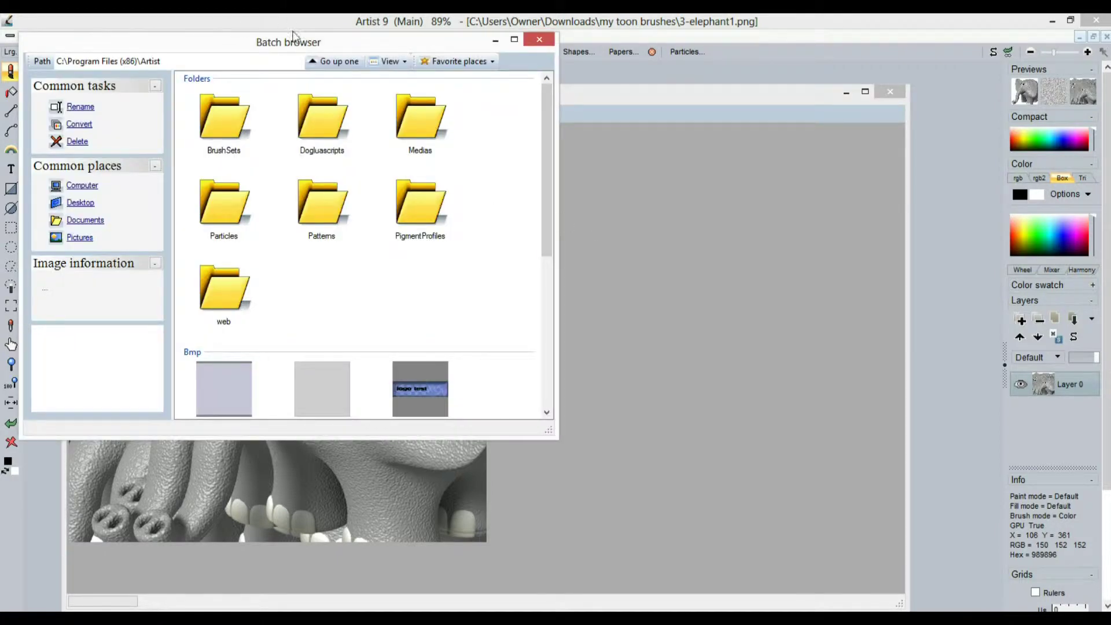
left_click_drag(173, 44, 223, 62)
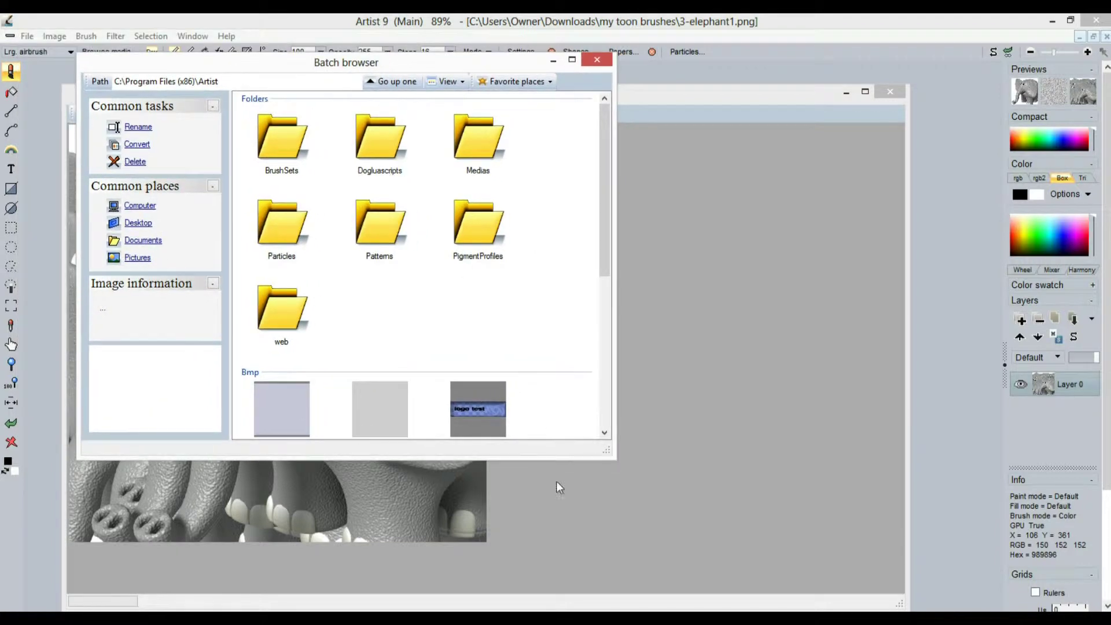
left_click_drag(615, 456, 898, 550)
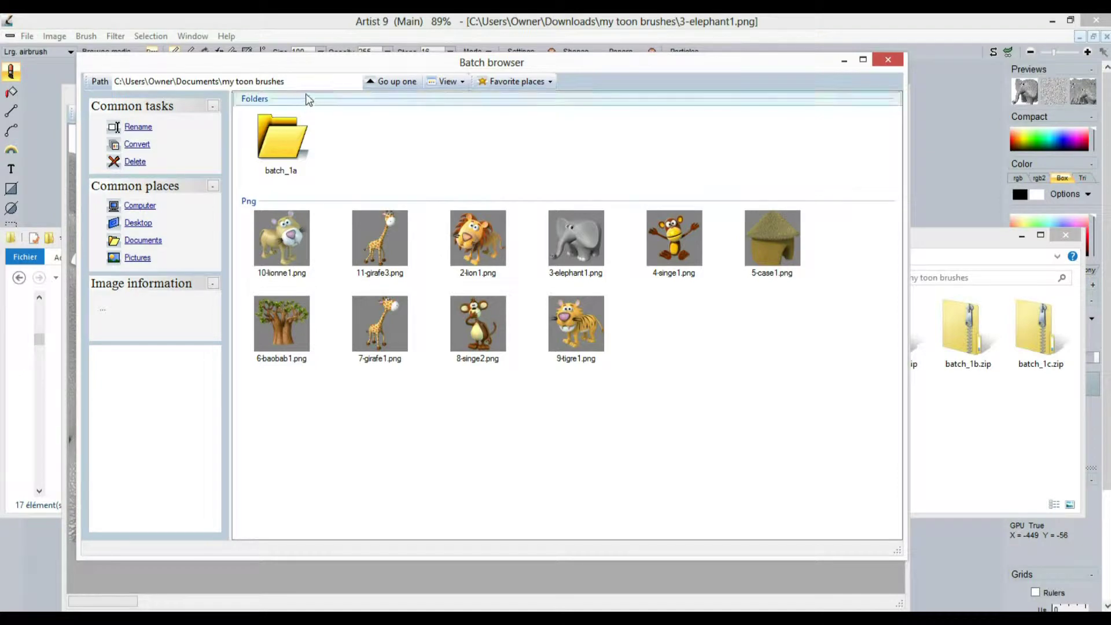
left_click_drag(312, 71, 266, 56)
left_click_drag(849, 533, 856, 473)
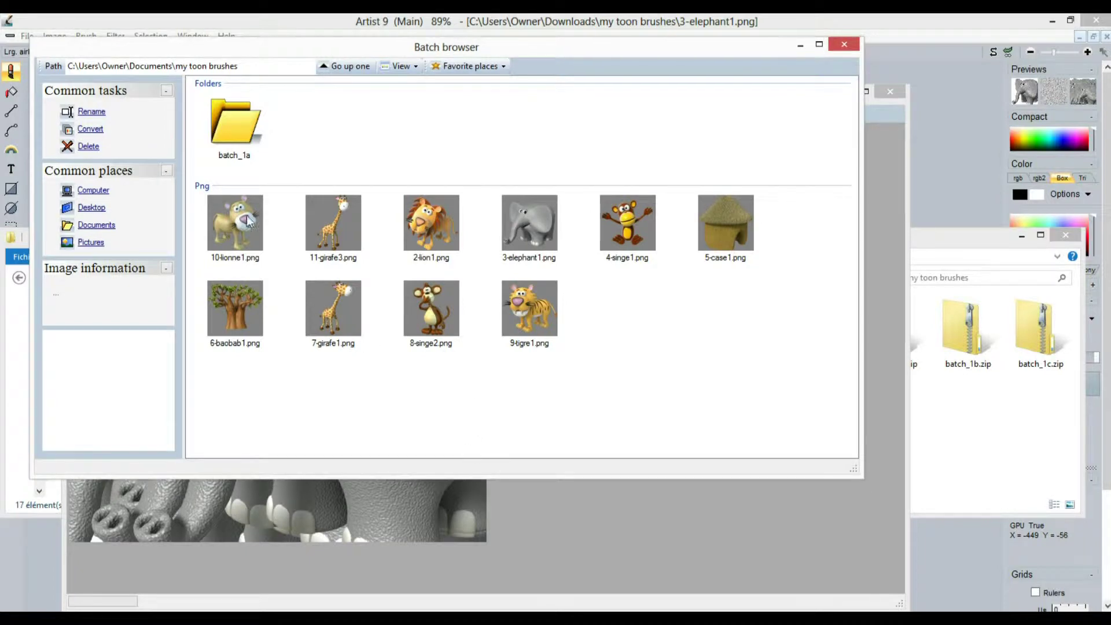
left_click_drag(273, 46, 265, 137)
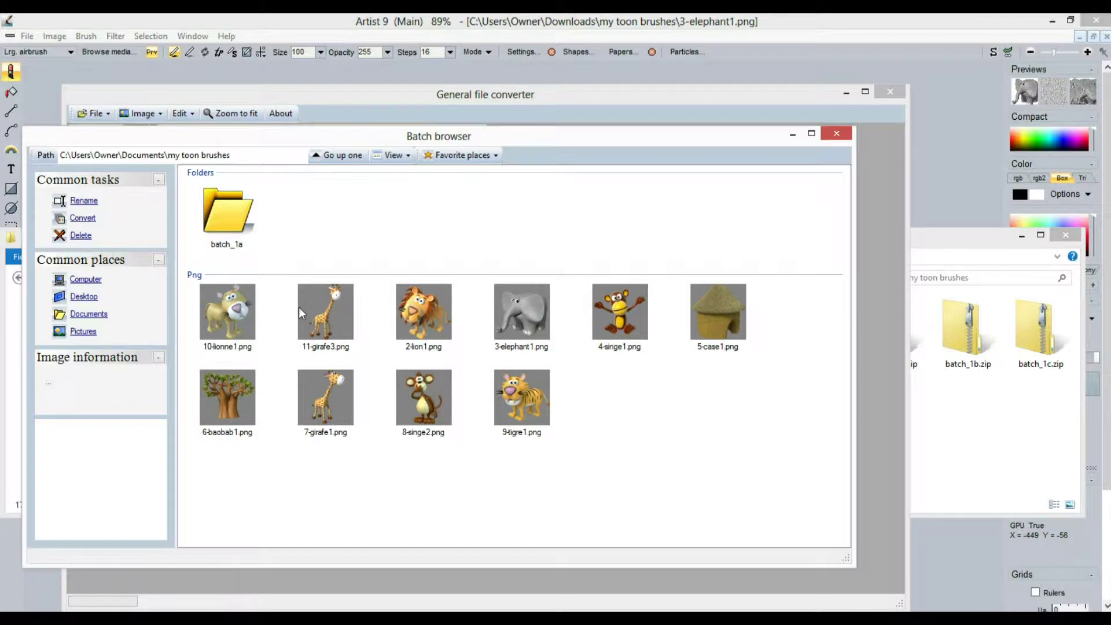
Preview 9-tigre1.png and 4-singe1.png in the Batch browser, and widen the preview area
left_click(524, 403)
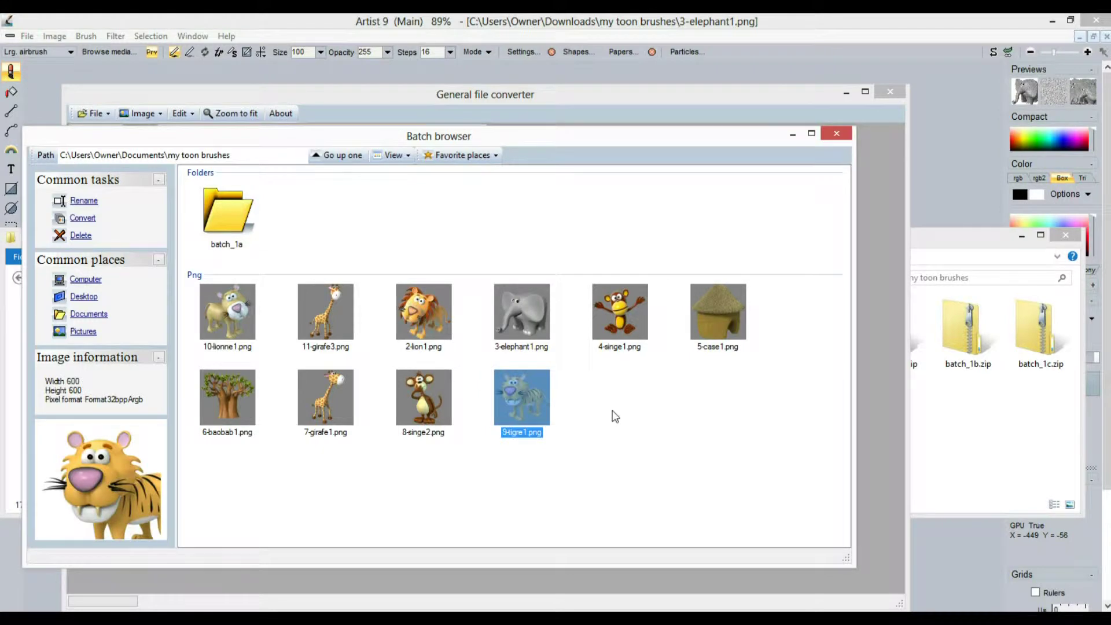
left_click(630, 327)
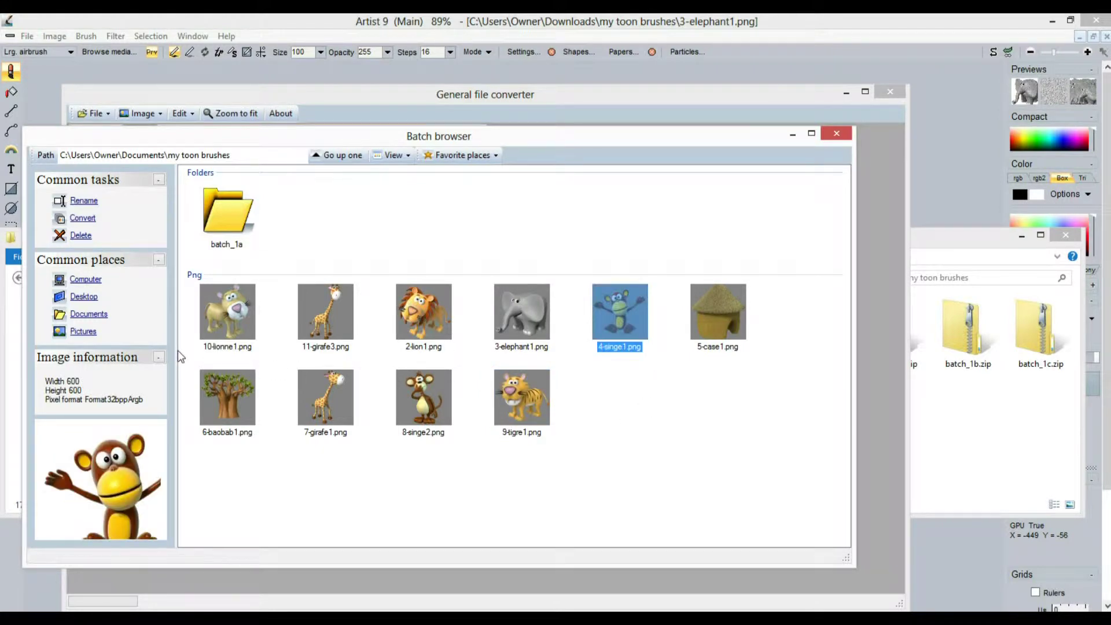
left_click_drag(177, 350, 269, 363)
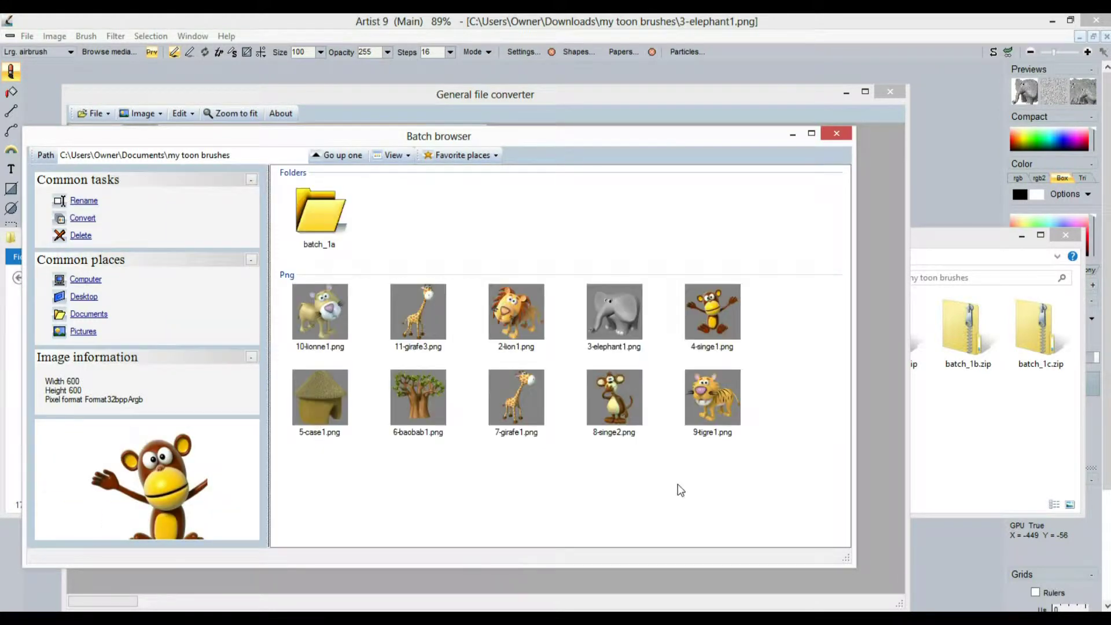
Open 4-singe1.png in the General file converter and export it to PD
double_click(716, 305)
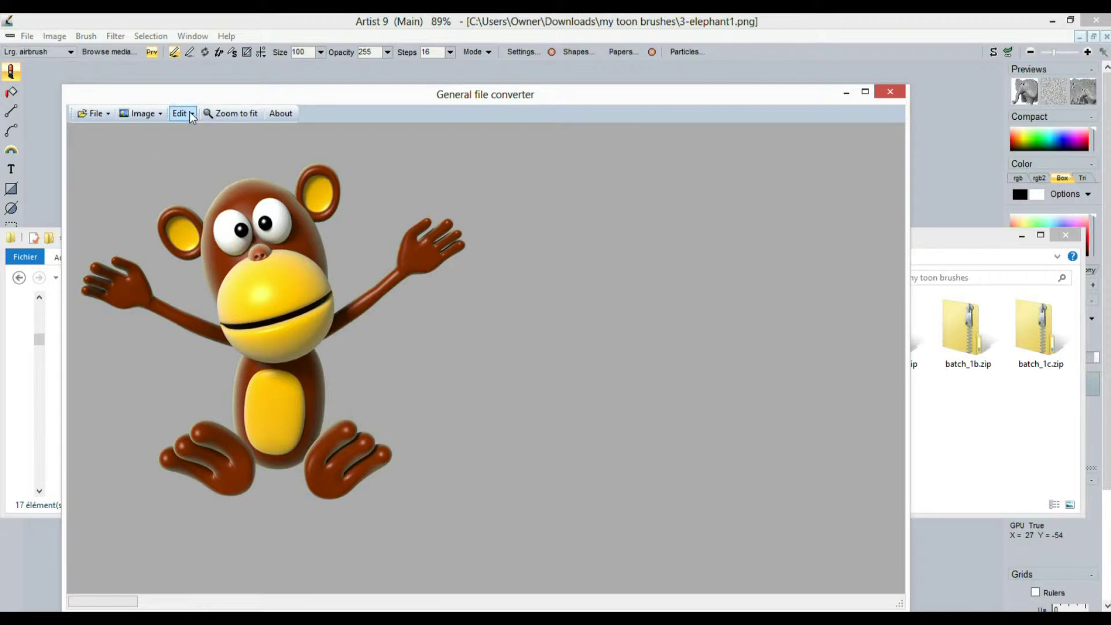
left_click(148, 113)
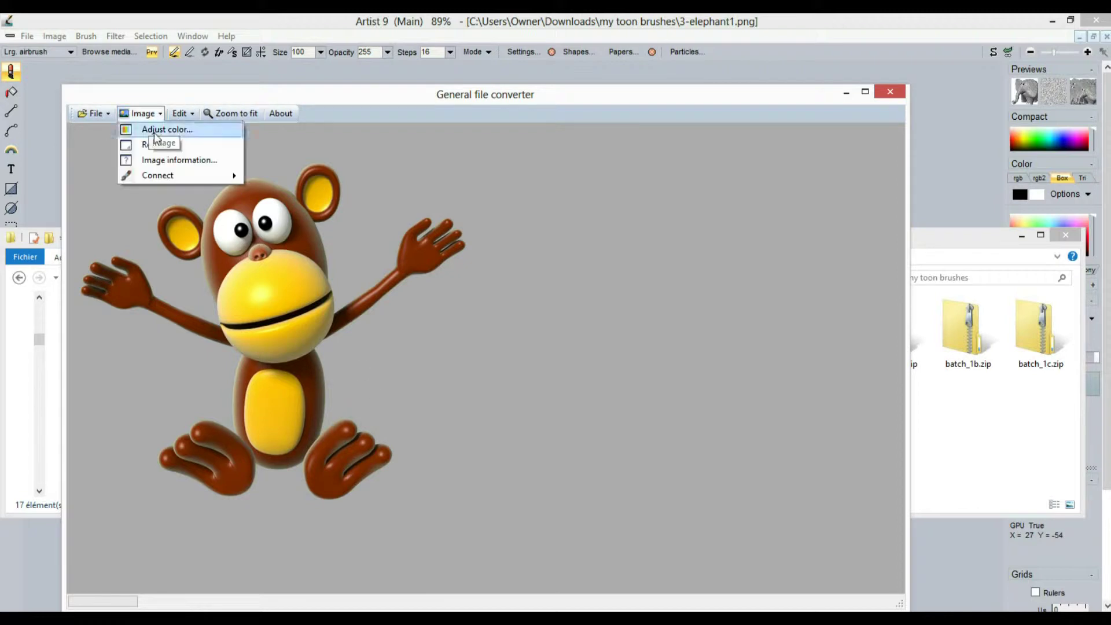
mouse_move(165, 176)
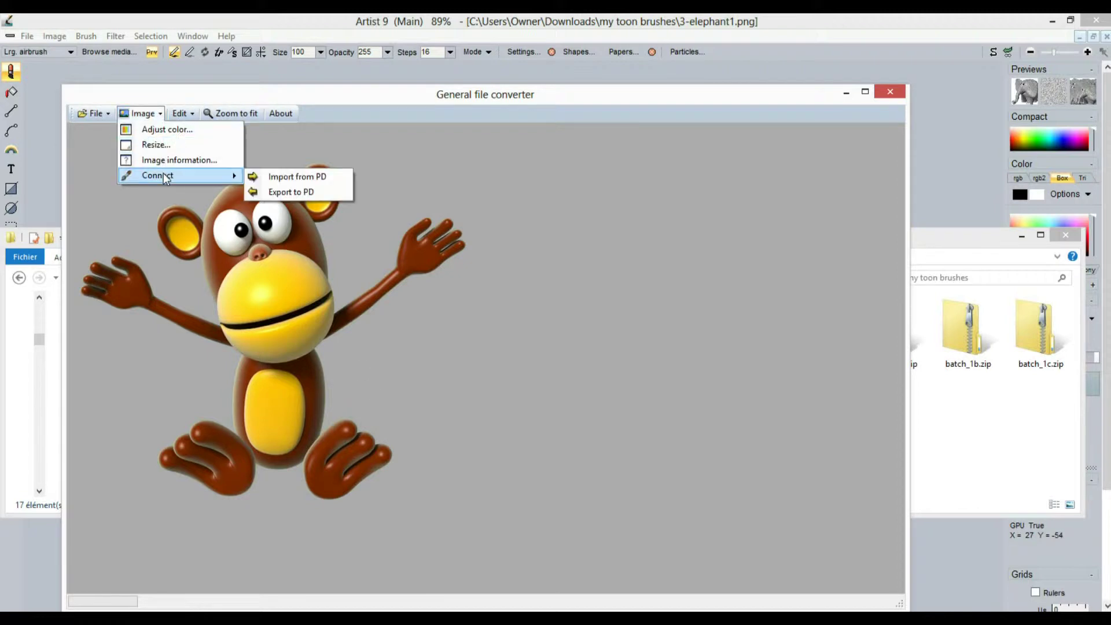
left_click(302, 192)
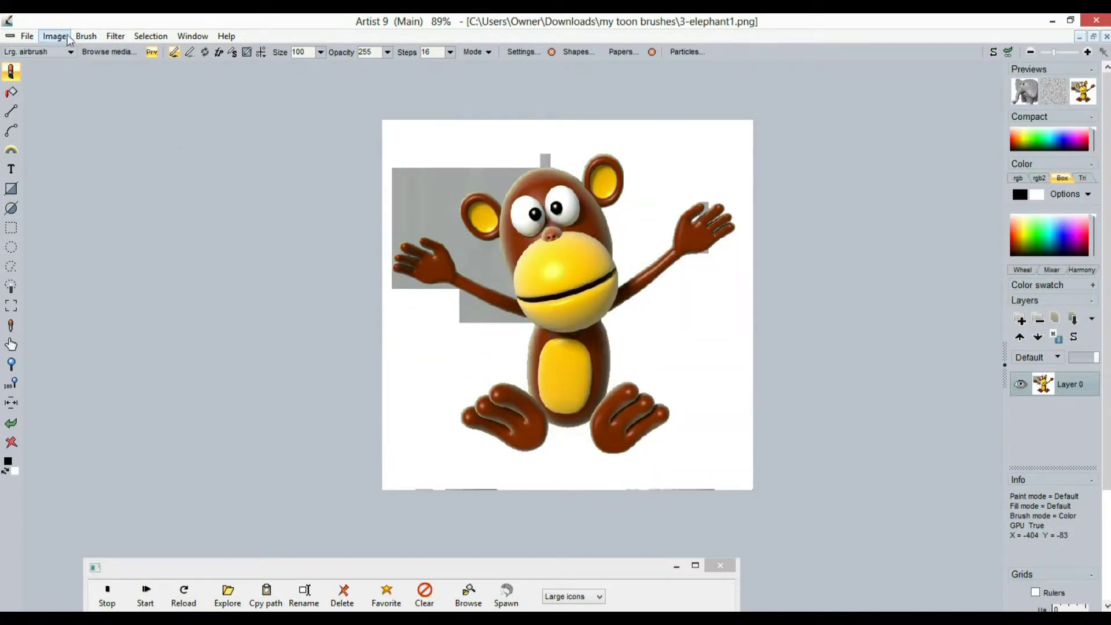
Store a copy of the current elephant brush in the brush buffer and move the buffer window clear of the canvas
left_click(86, 35)
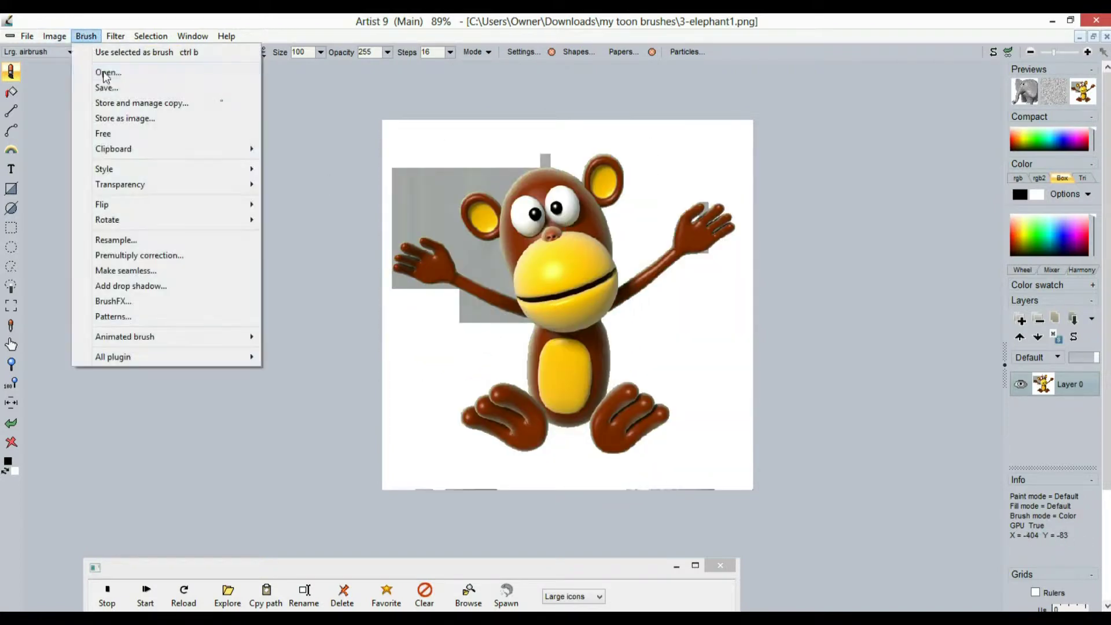
left_click(130, 105)
mouse_move(139, 107)
left_mouse_down()
mouse_move(111, 145)
mouse_move(95, 364)
left_mouse_up()
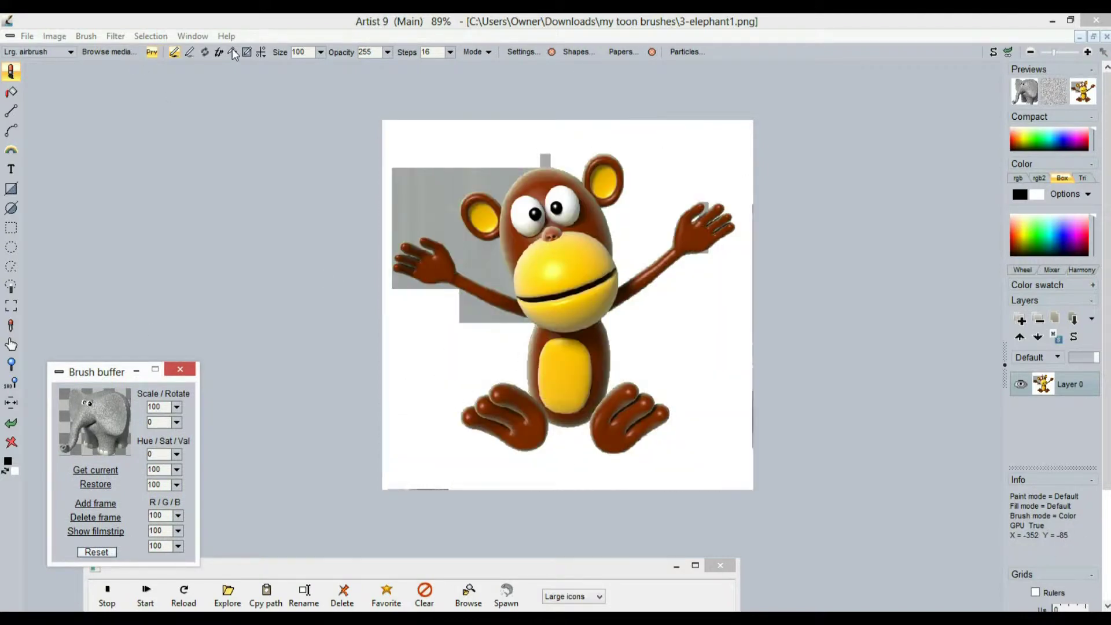
Turn off the brush preview and switch on the alpha for the monkey image
left_click(152, 53)
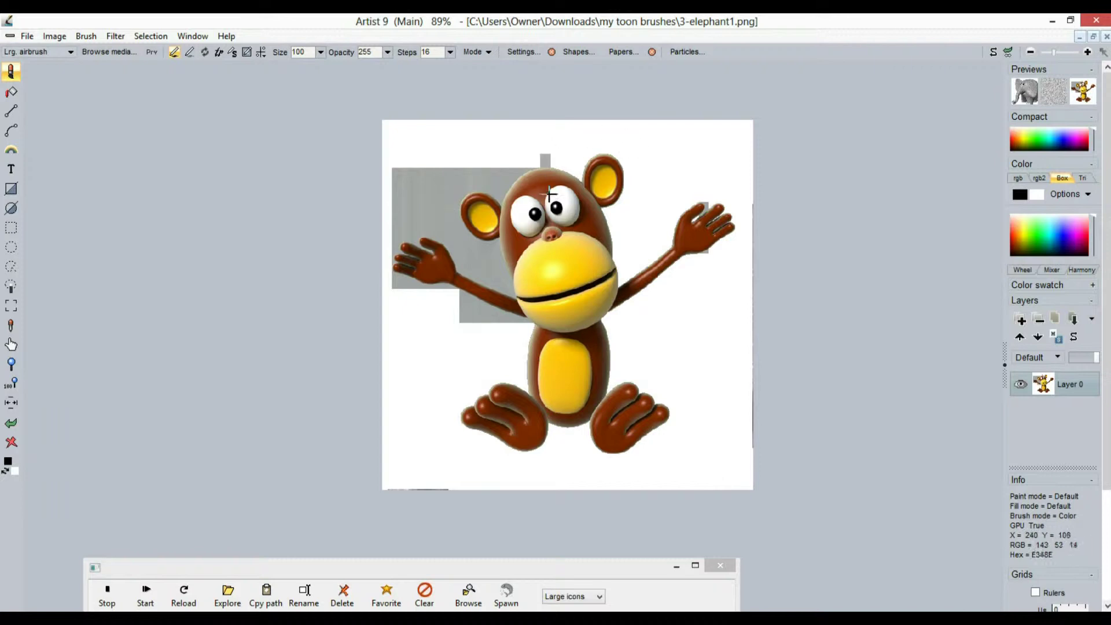
left_click(150, 36)
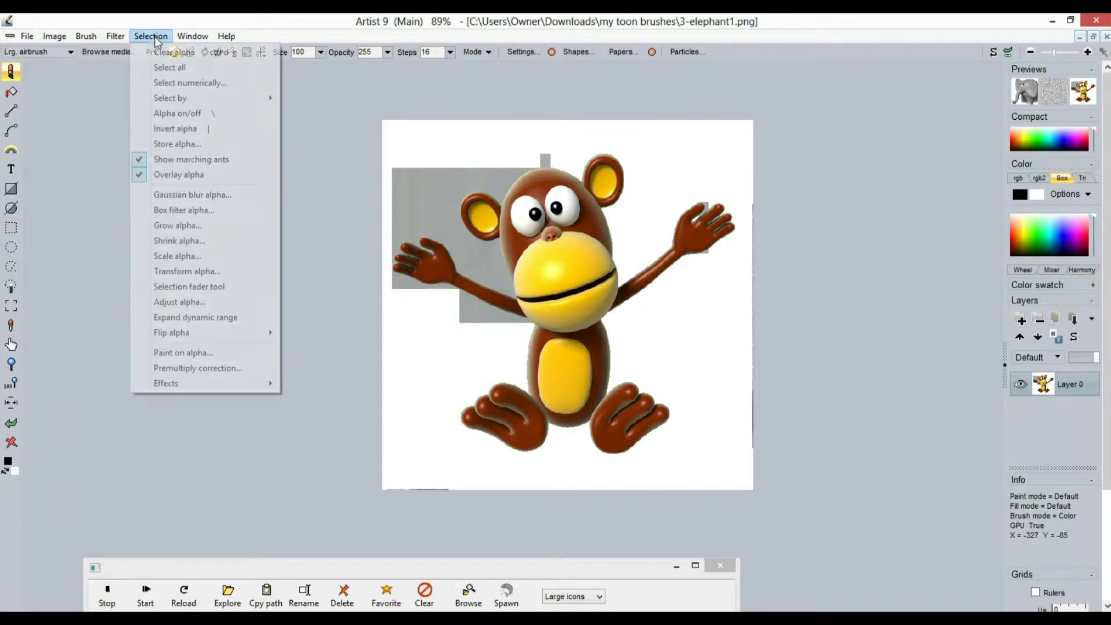
left_click(194, 114)
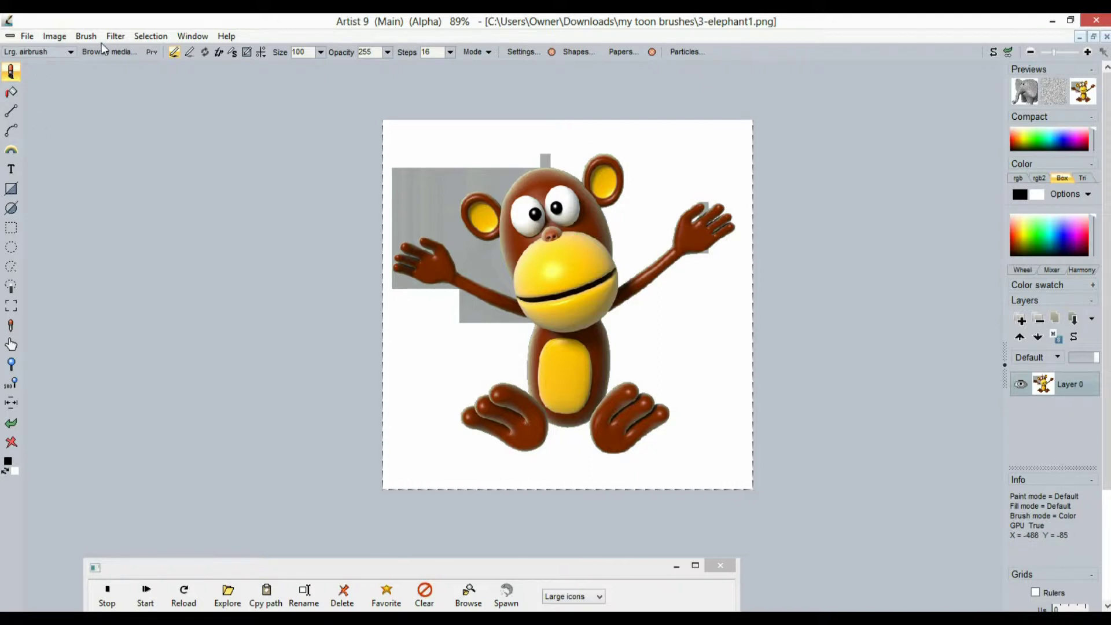
left_click(26, 36)
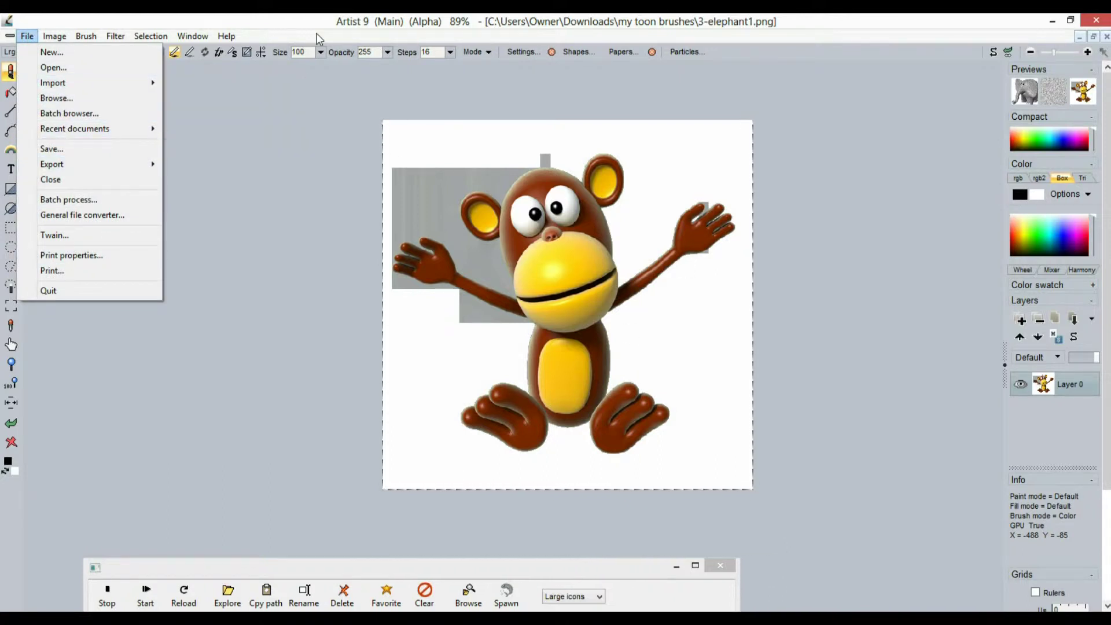
Start opening a brush from file, go to the Documents library and shrink the folder thumbnails
left_click(87, 36)
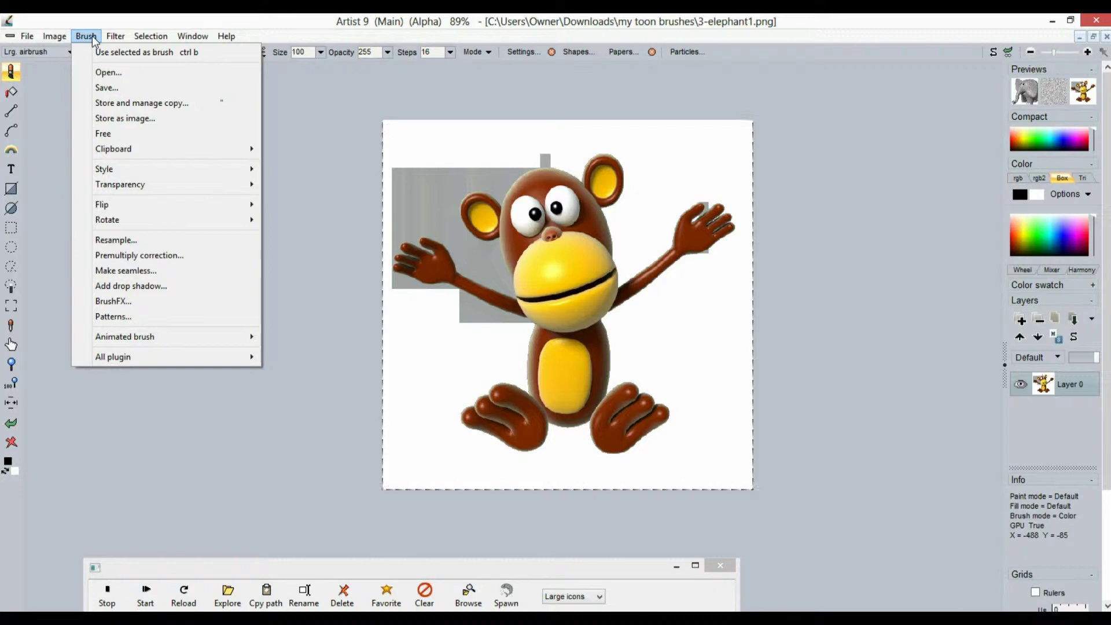
left_click(117, 72)
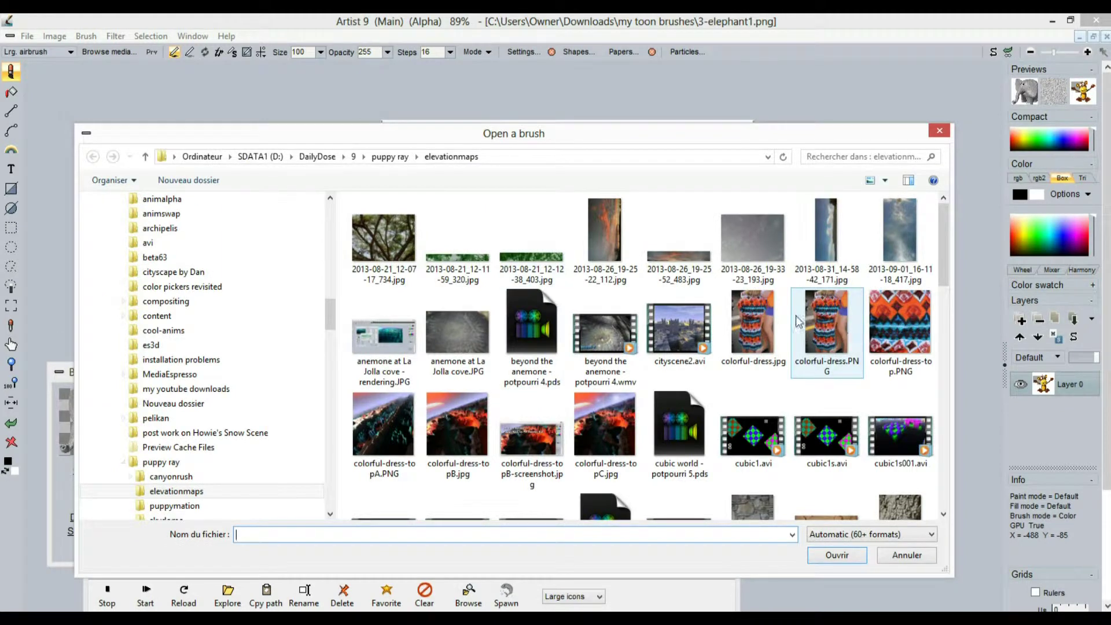
left_click_drag(330, 323, 329, 204)
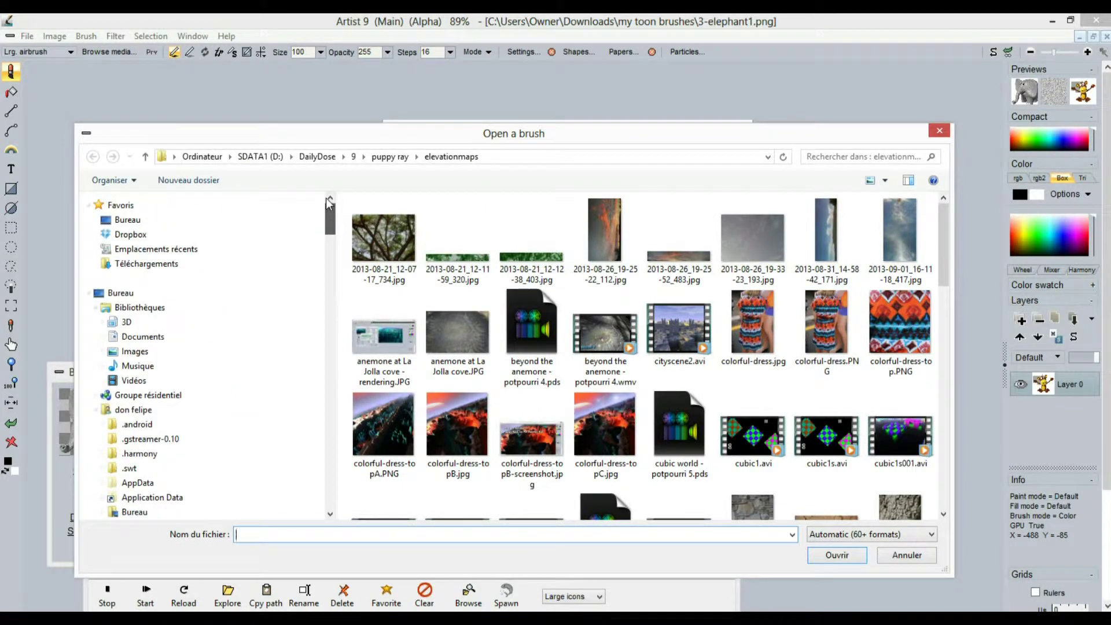
left_click(152, 337)
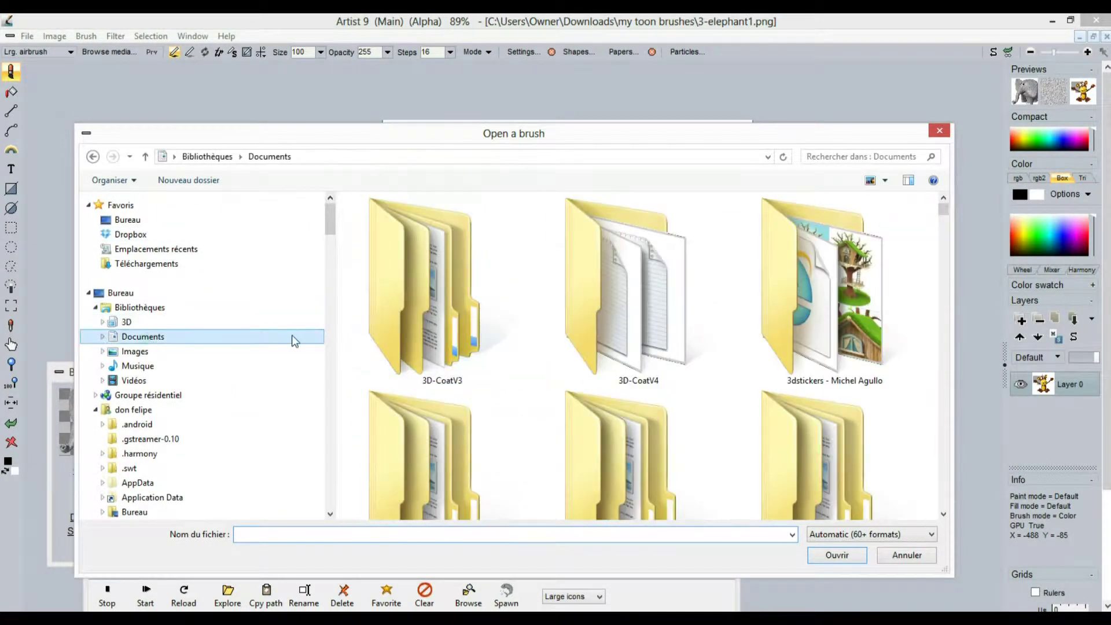
scroll(741, 426, "down", 1)
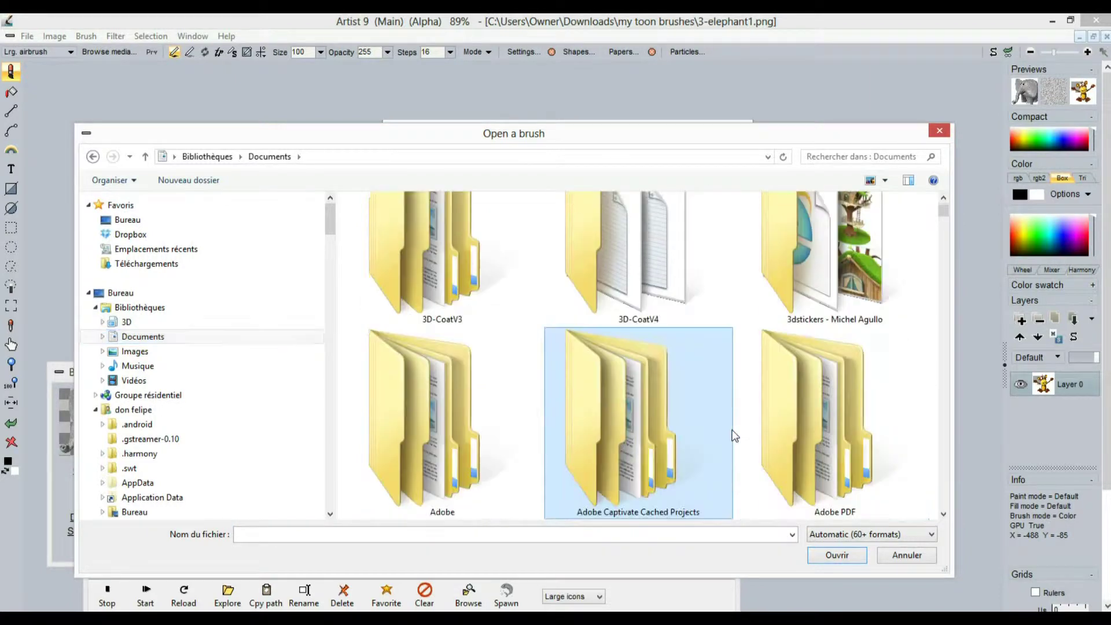
scroll(732, 431, "down", 2, "ctrl")
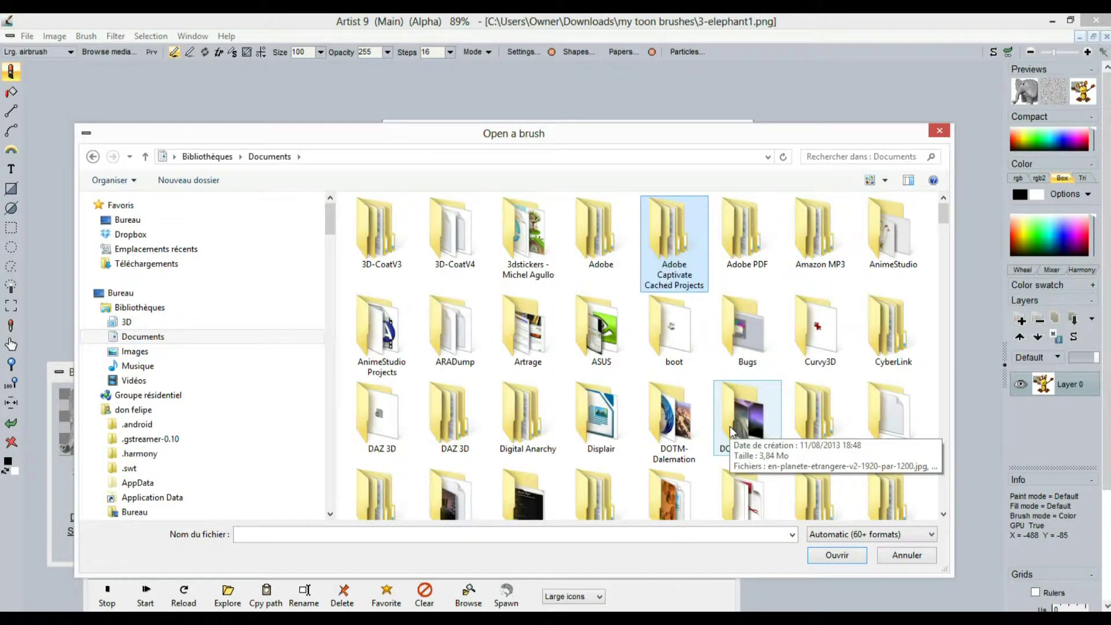
Find the my toon brushes folder in Documents and load 4-singe1.png from it as the brush
scroll(730, 426, "down", 15)
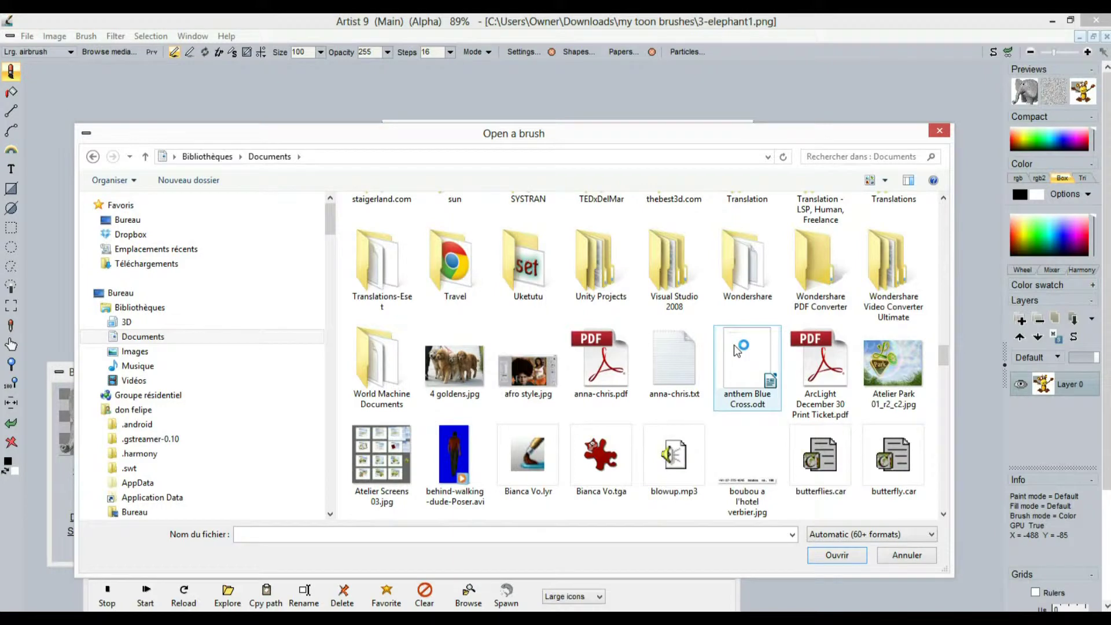
scroll(734, 345, "up", 5)
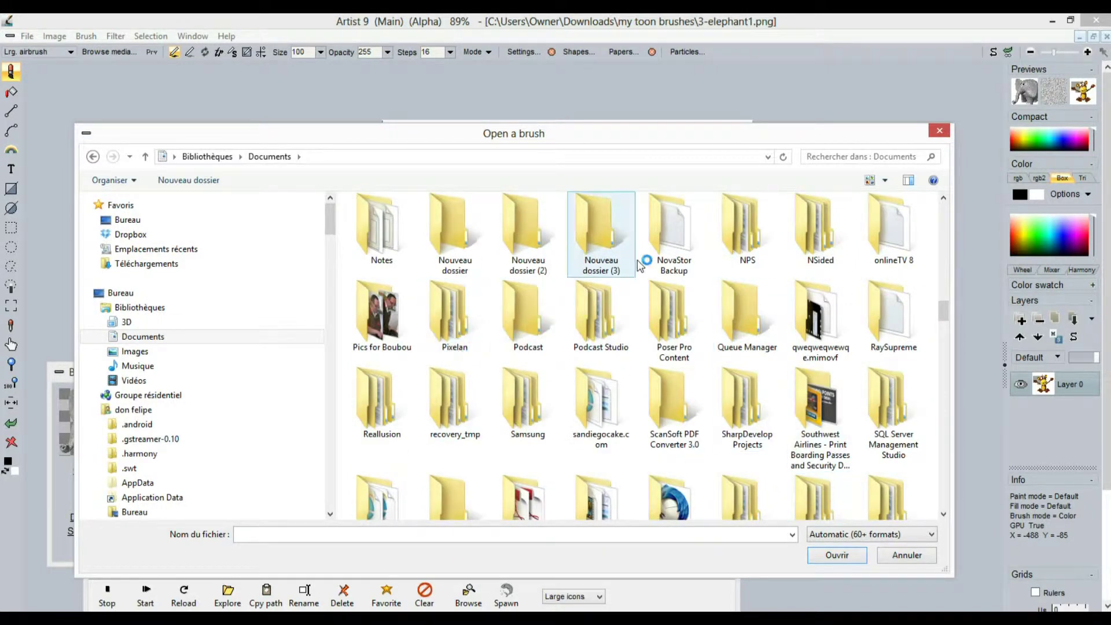
scroll(440, 243, "up", 2)
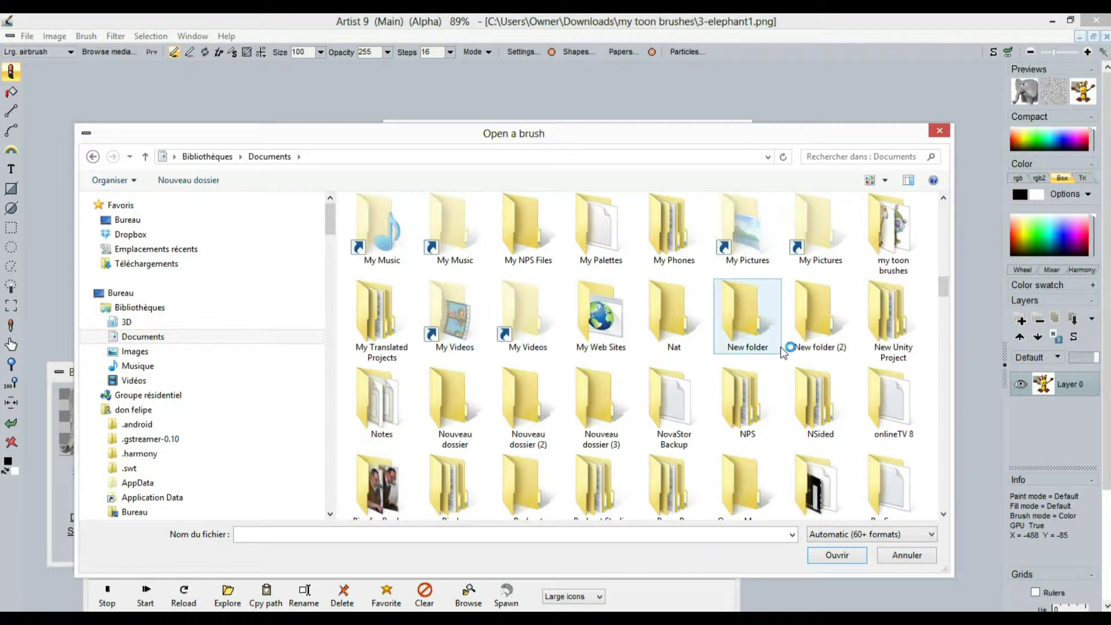
scroll(755, 354, "up", 2)
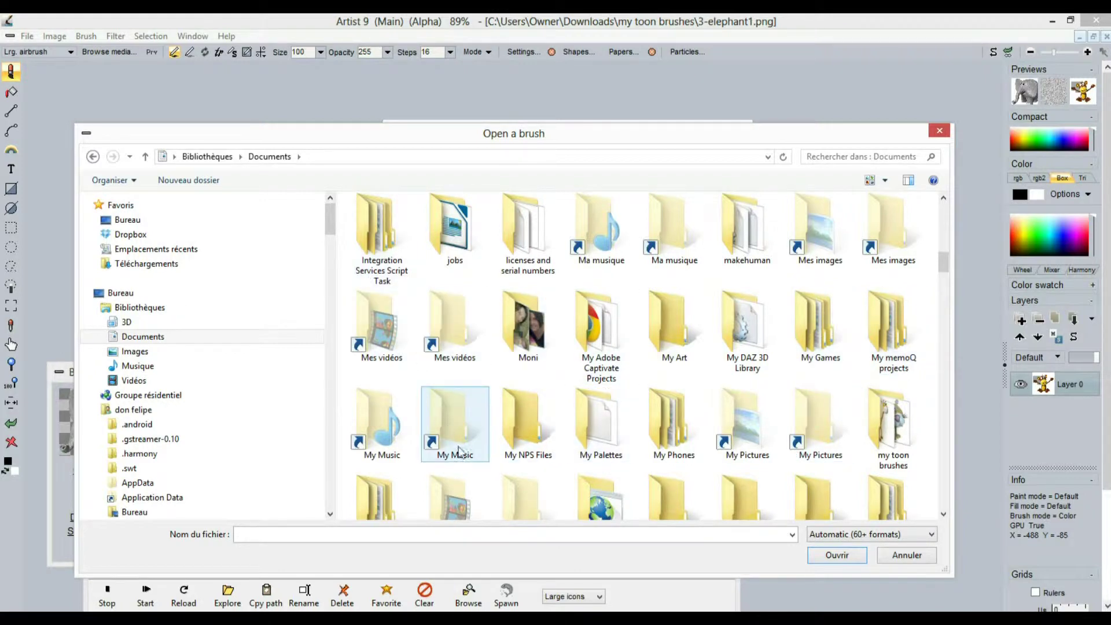
scroll(678, 440, "down", 2)
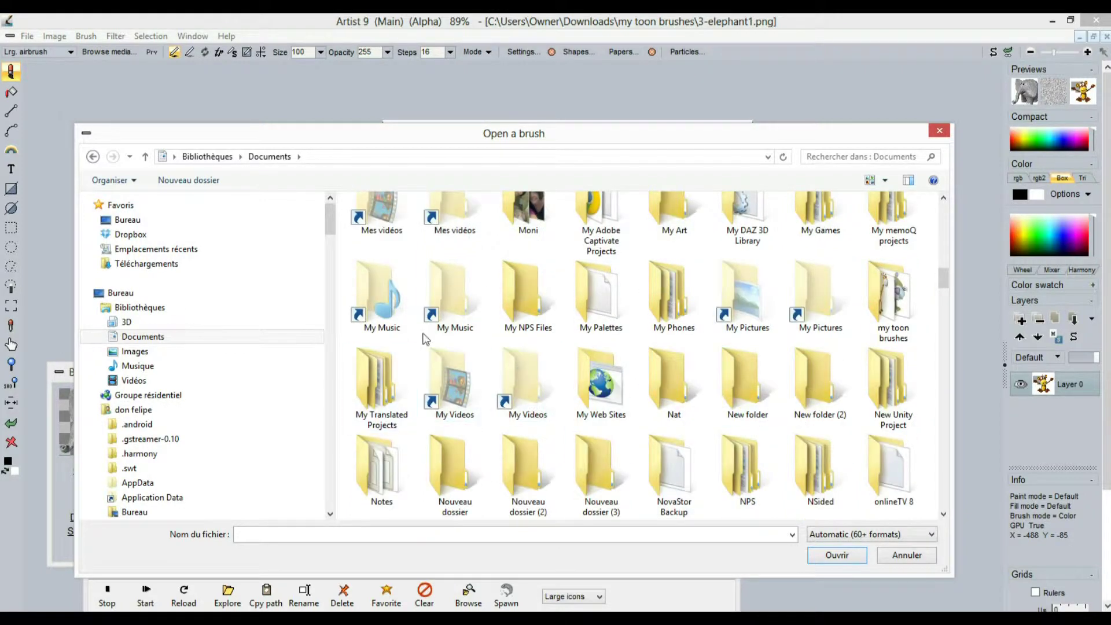
double_click(900, 306)
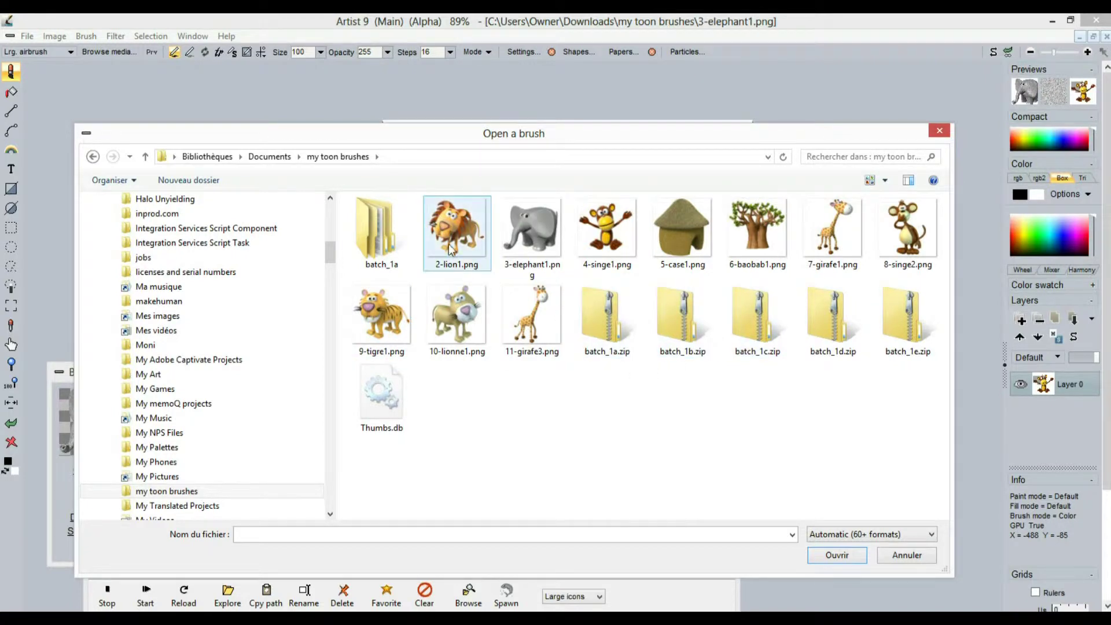
left_click(603, 208)
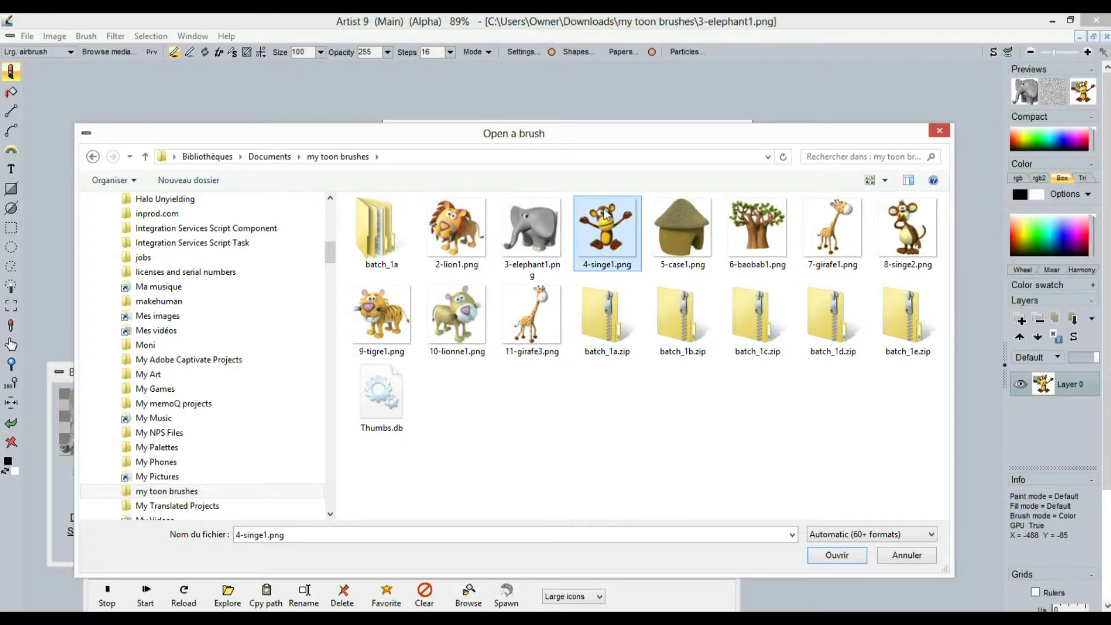
left_click(833, 556)
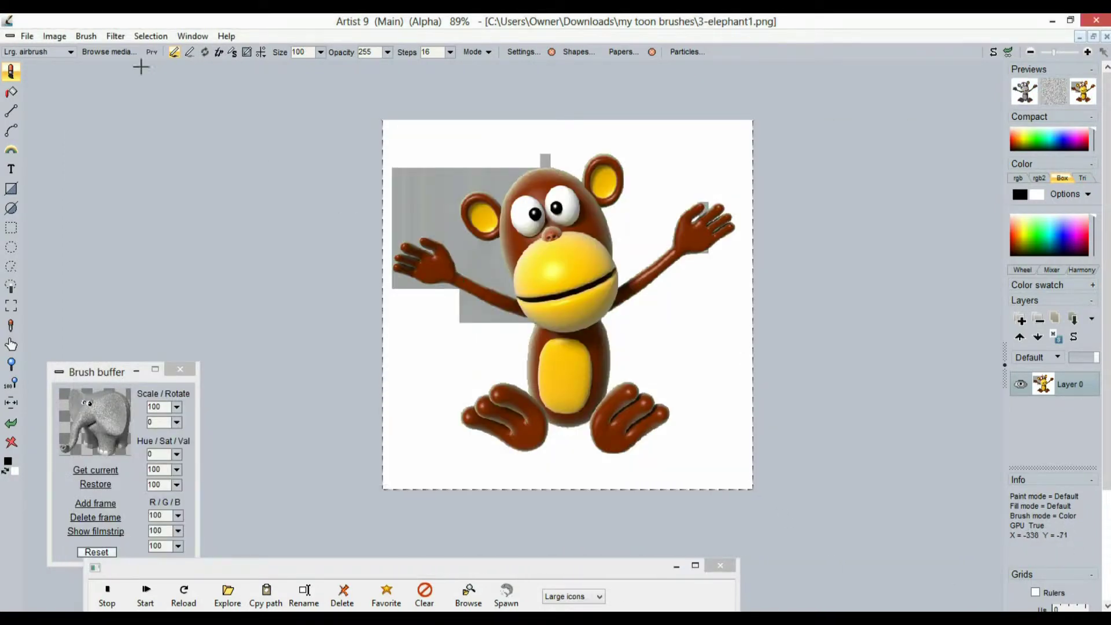
Turn on the brush preview and paint overlapping monkeys across the current image
left_click(152, 54)
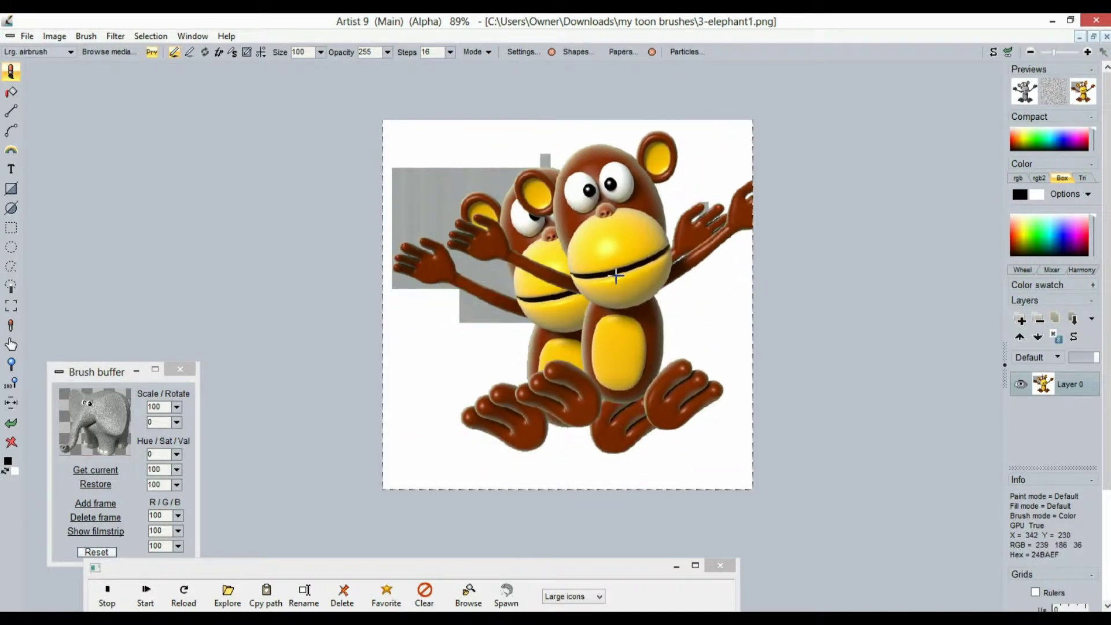
left_click(463, 268)
mouse_move(574, 255)
left_mouse_down()
mouse_move(568, 332)
mouse_move(613, 243)
mouse_move(700, 359)
left_mouse_up()
Create a new blank image with the 1024 x 768 - VGA preset size
left_click(27, 36)
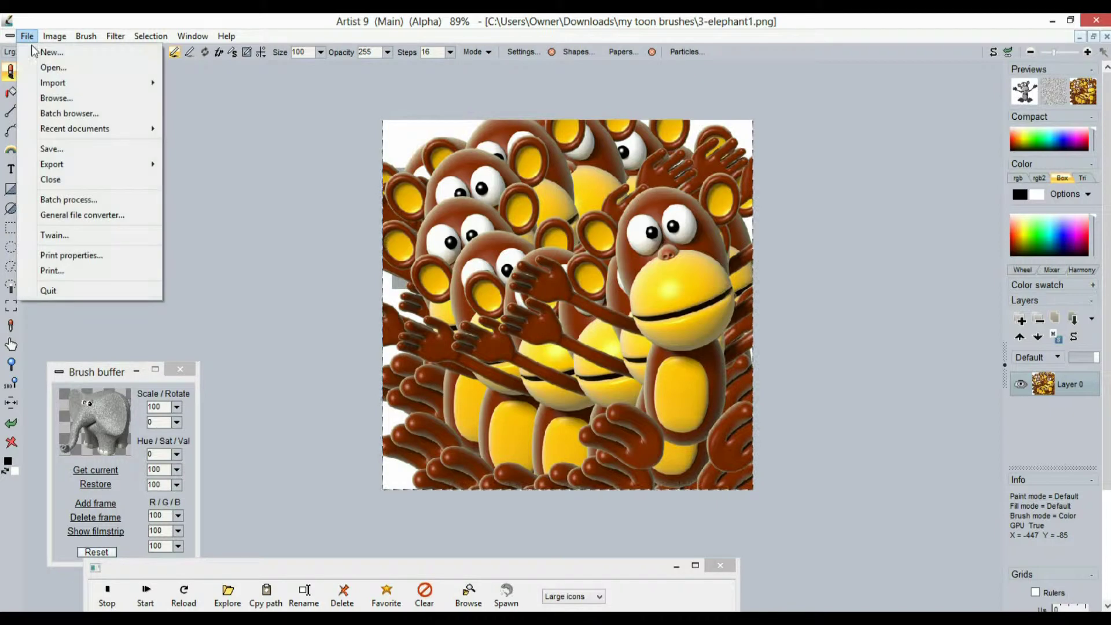
left_click(37, 55)
left_click(478, 385)
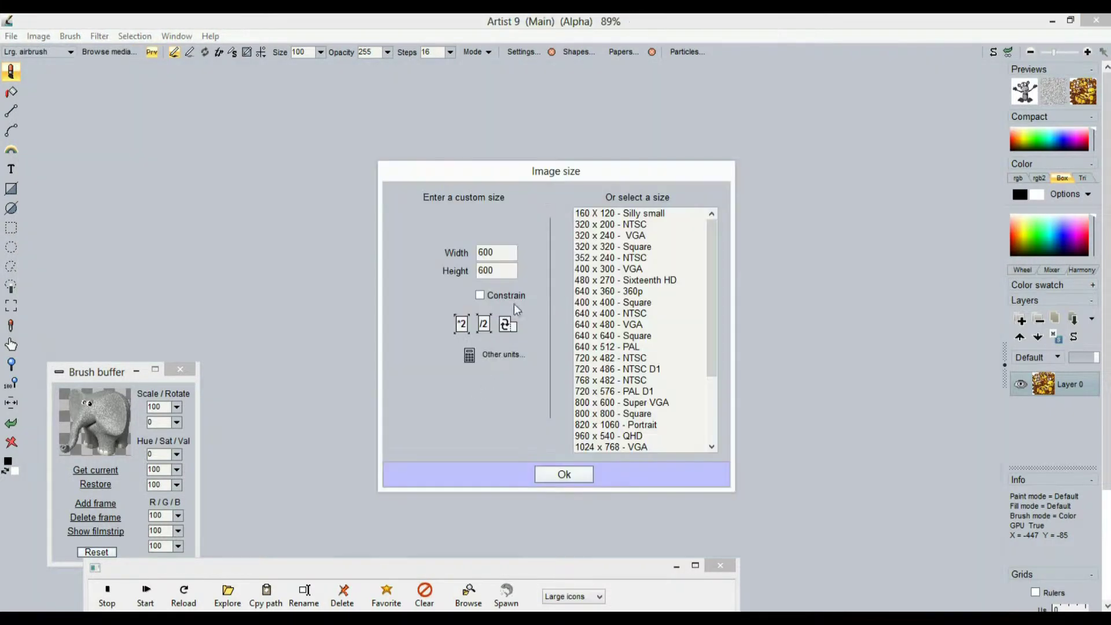
left_click(611, 446)
left_click(564, 475)
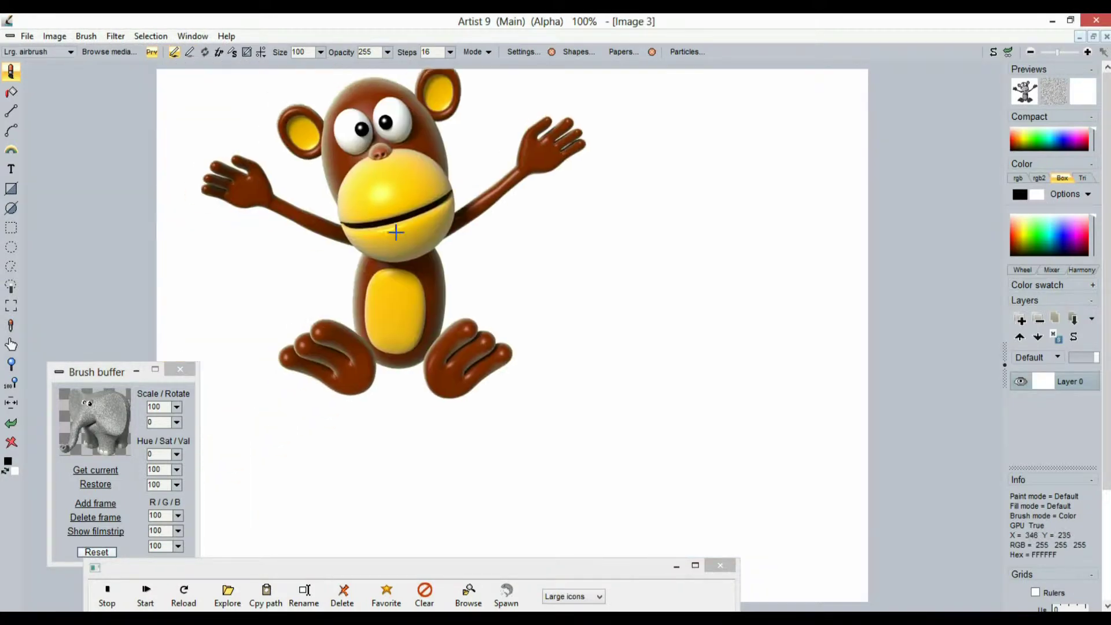
Stamp upright monkey copies on the new canvas, and open and close the brush selector
left_click(675, 263)
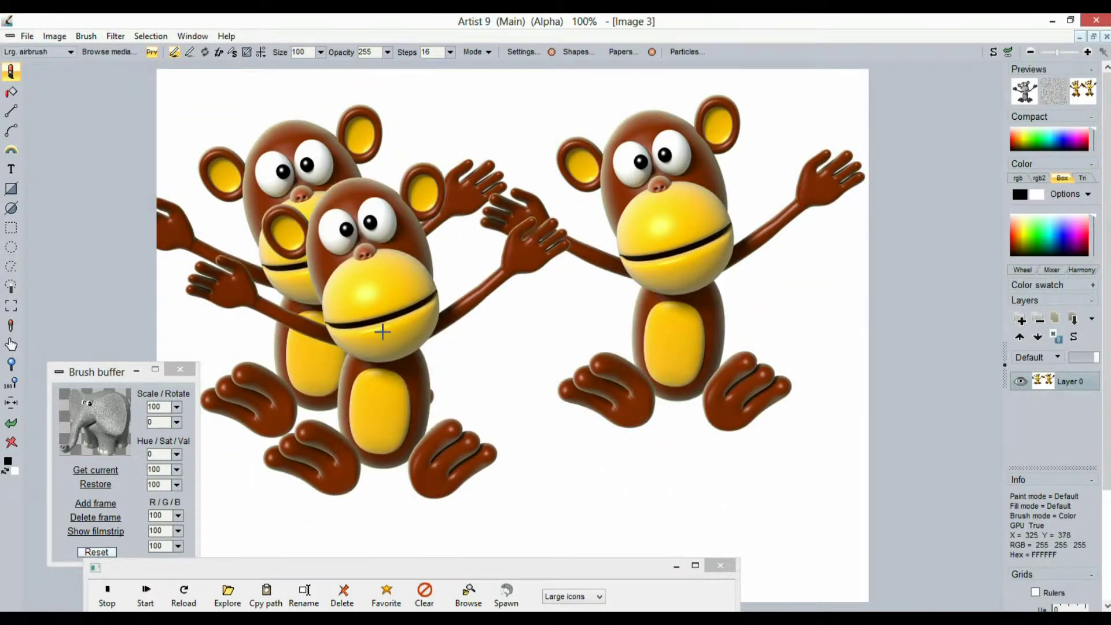
left_click(384, 322)
right_click(468, 295)
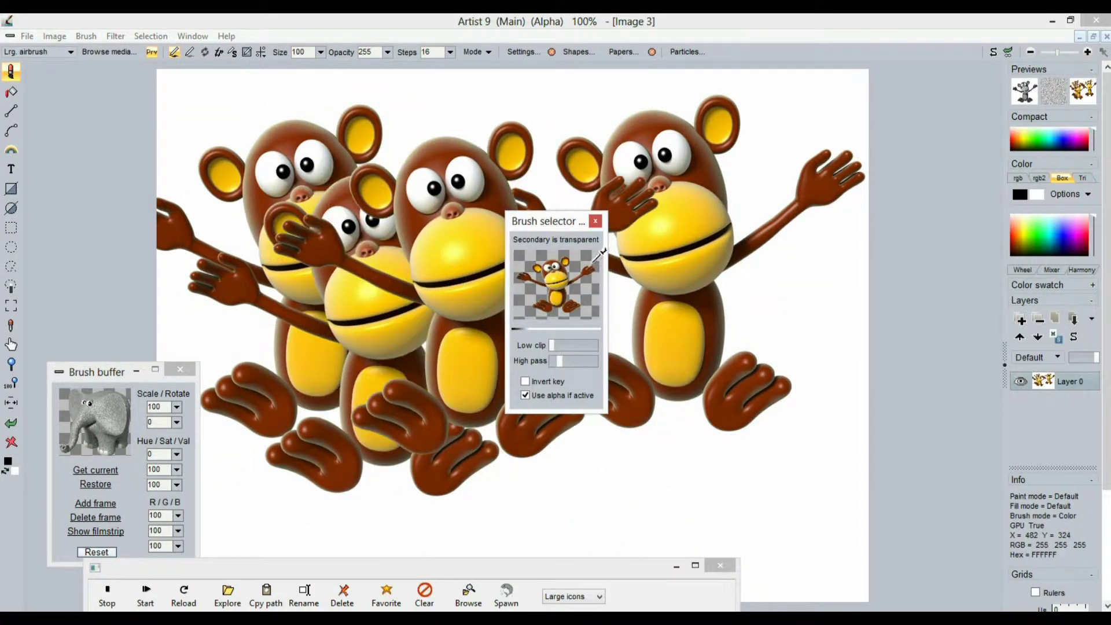
left_click(595, 221)
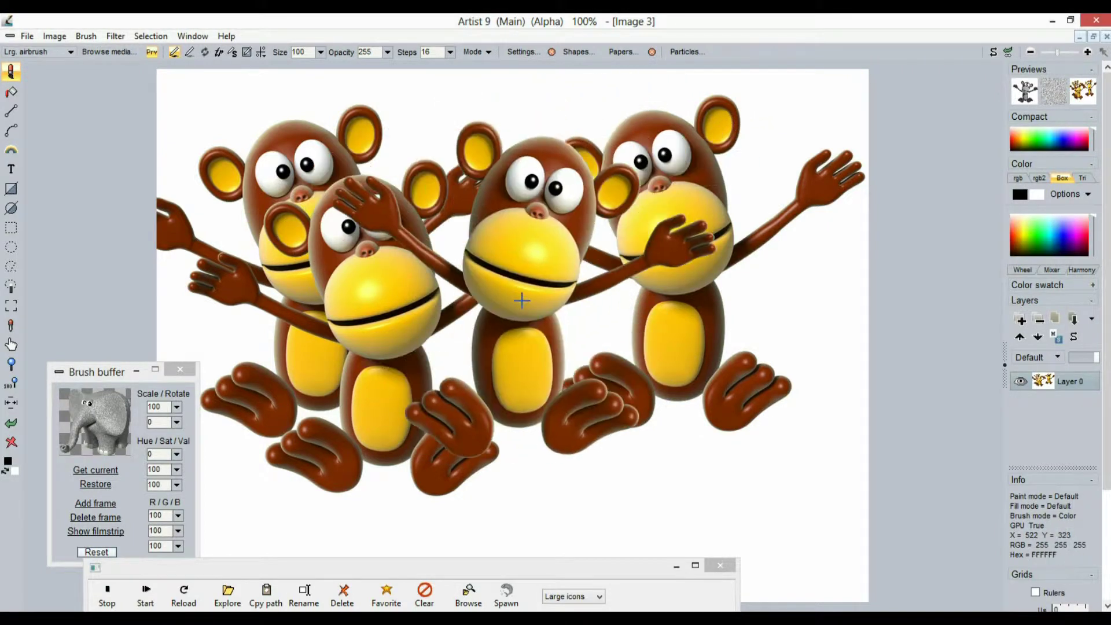
Stamp mirrored and upside-down versions of the monkey brush on the canvas, and clear the canvas
left_click(680, 366)
left_click(452, 347)
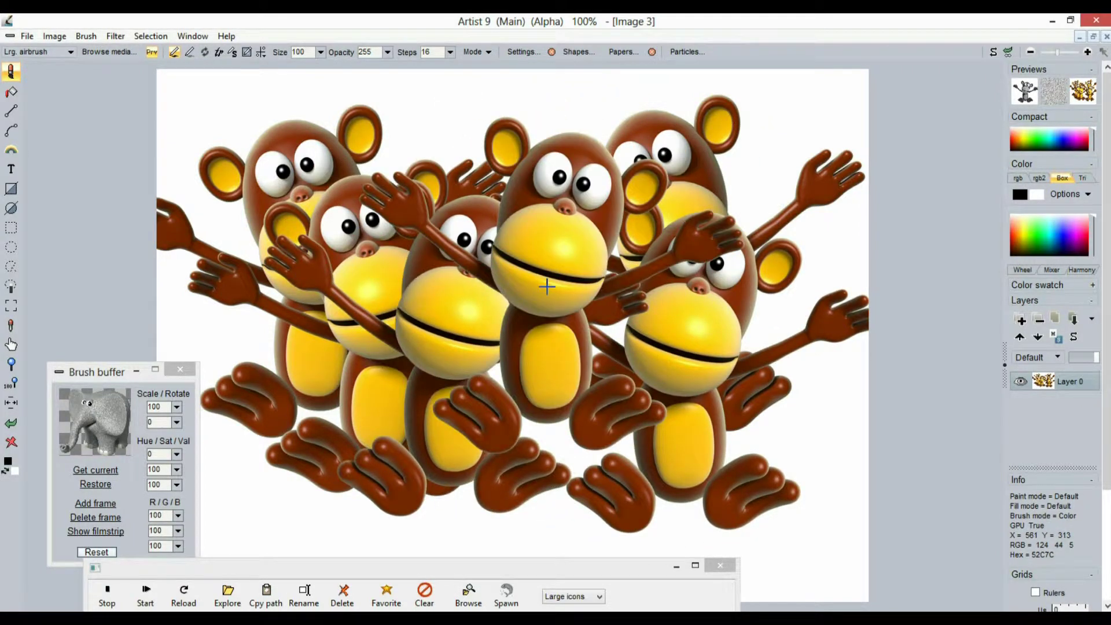
left_click(659, 243)
left_click(408, 281)
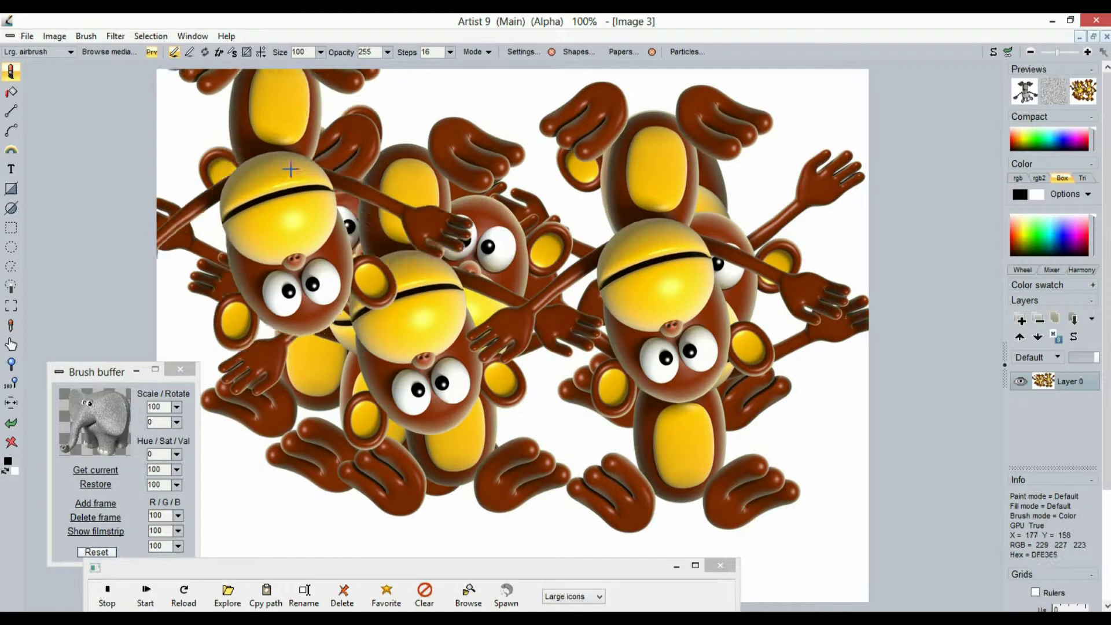
left_click(11, 443)
Store a copy of the upside-down monkey brush in a brush buffer and place its window above the elephant's buffer
left_click(86, 36)
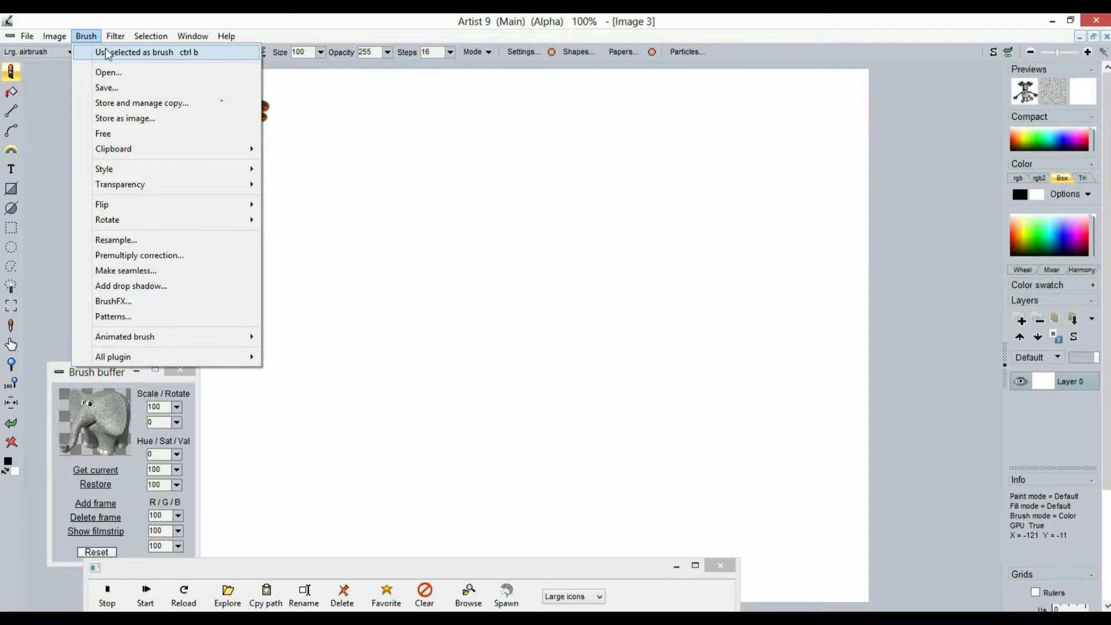
left_click(134, 103)
mouse_move(85, 65)
left_mouse_down()
mouse_move(67, 152)
mouse_move(88, 128)
left_mouse_up()
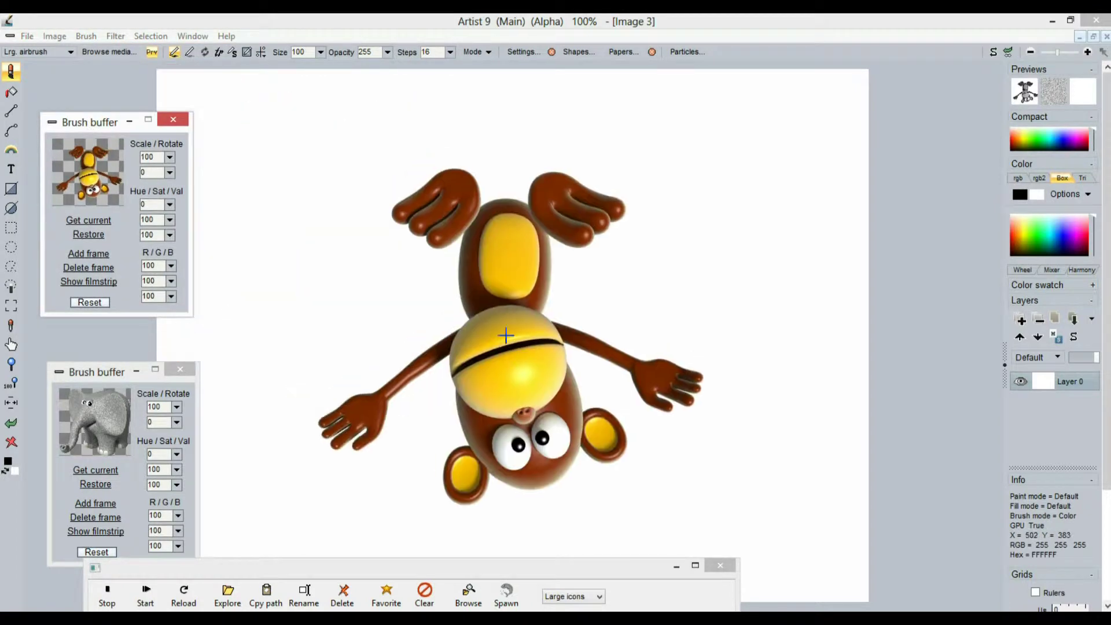
Open the media browser and move it away from the brush buffer windows
left_click(86, 36)
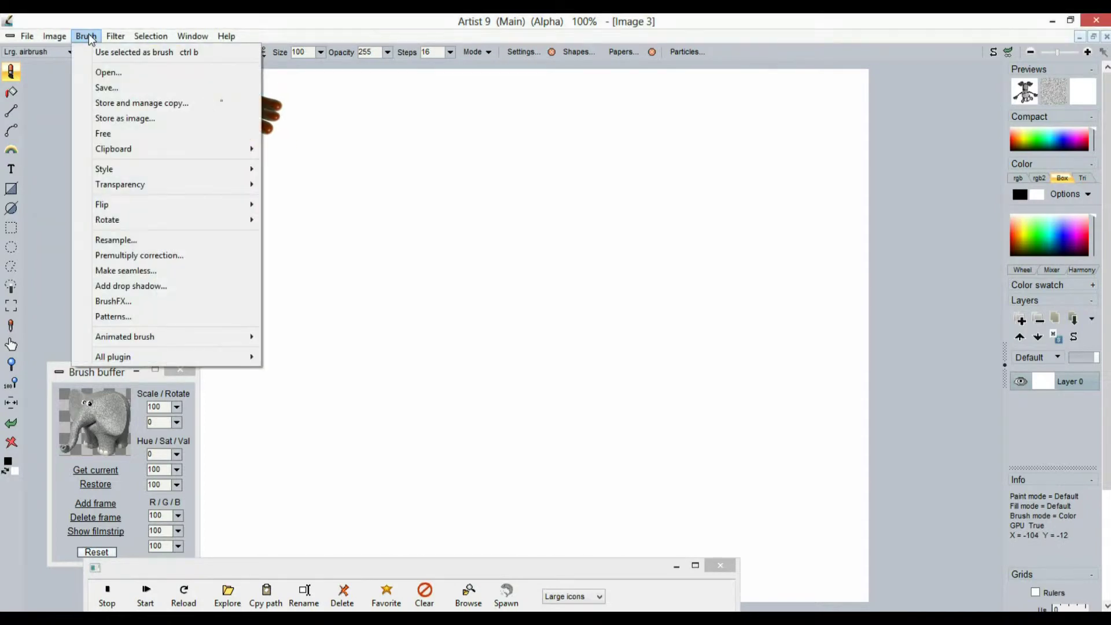
left_click(89, 35)
left_click(110, 52)
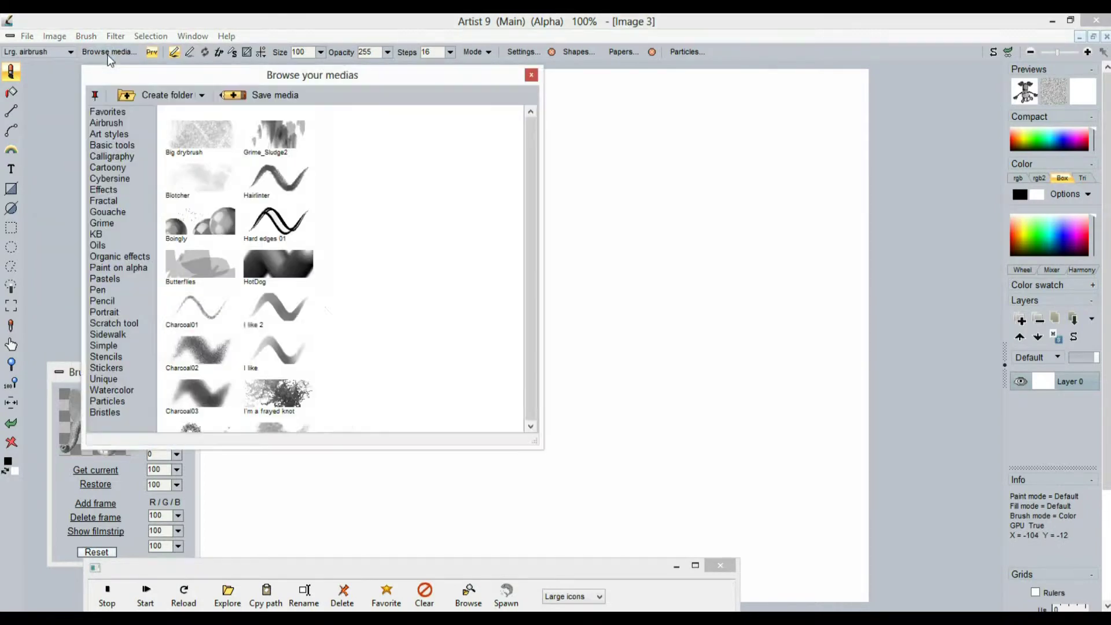
mouse_move(195, 75)
left_mouse_down()
mouse_move(630, 114)
mouse_move(624, 95)
left_mouse_up()
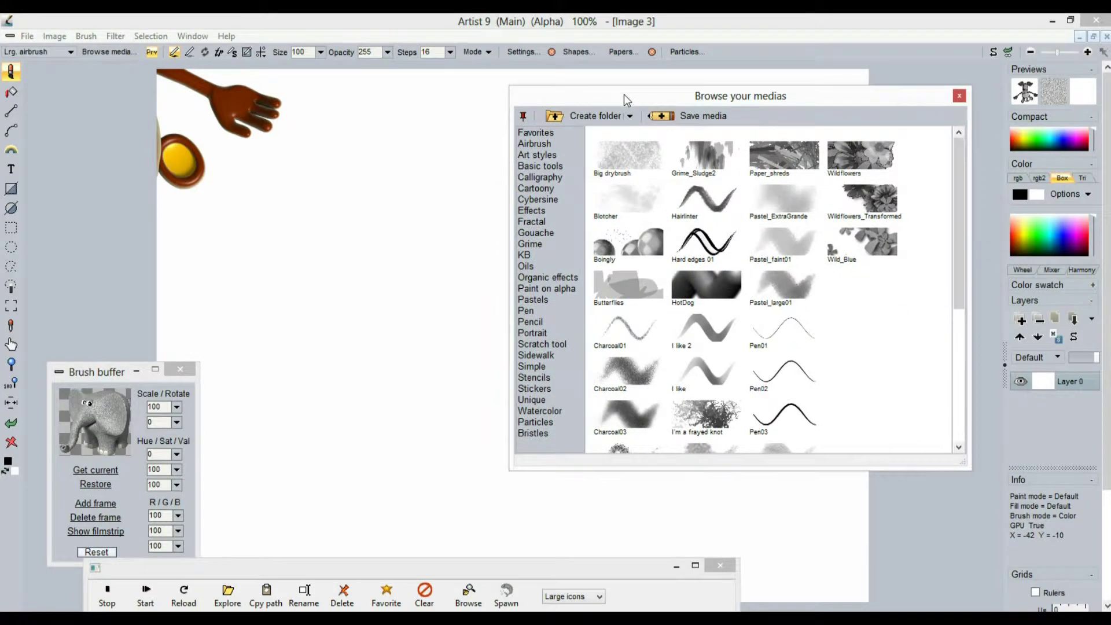
Save the upside-down monkey brush as a media named "monkey upside down" in the Stickers category
left_click(542, 389)
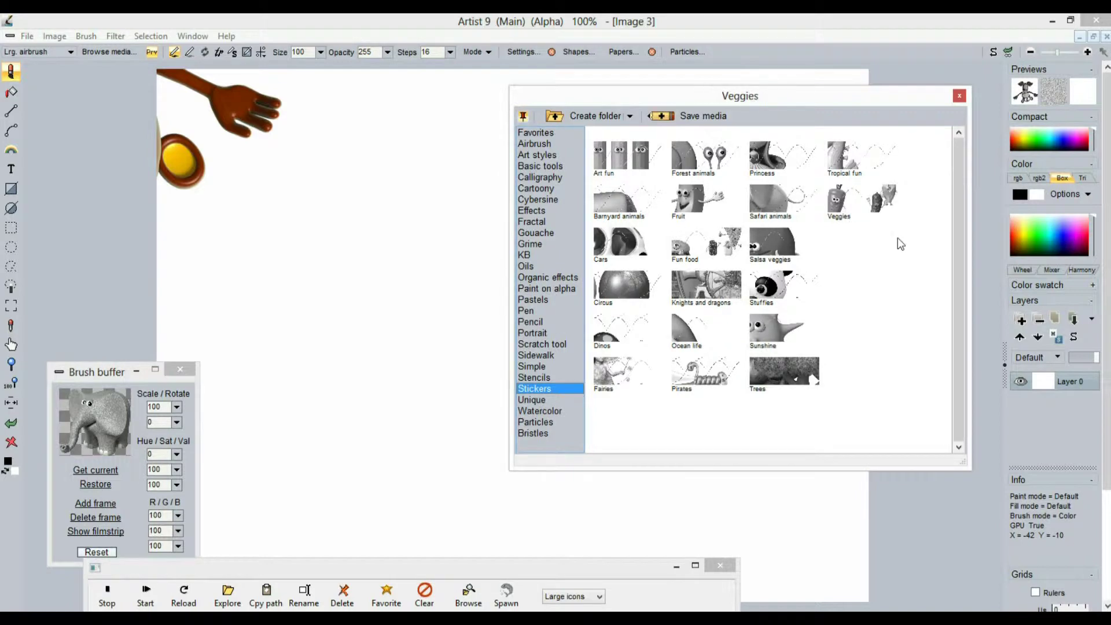
left_click(699, 114)
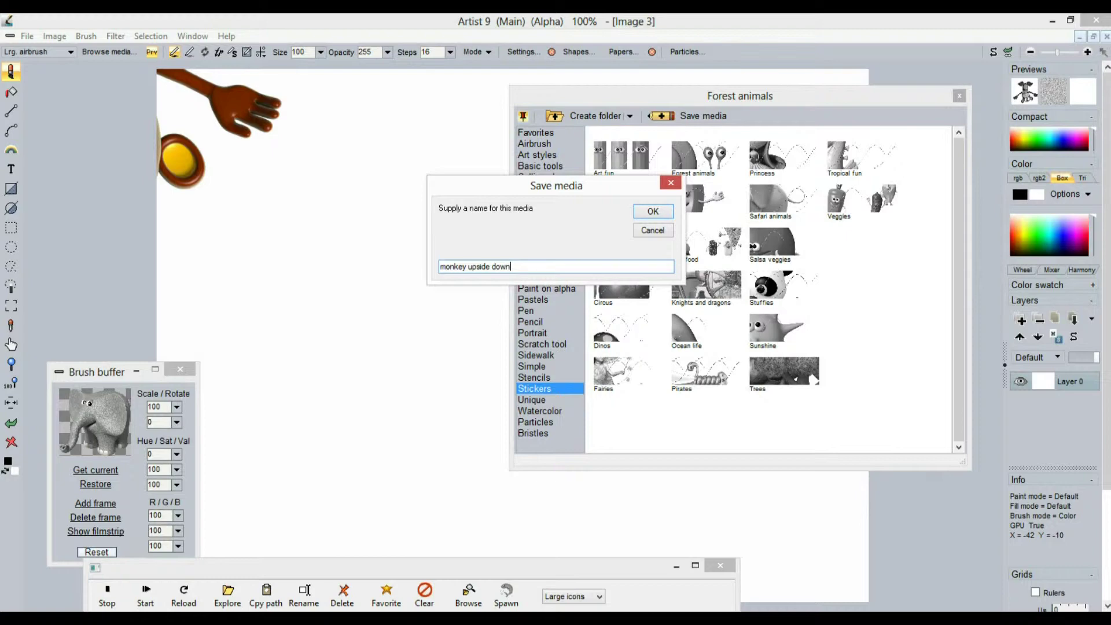
left_click(652, 212)
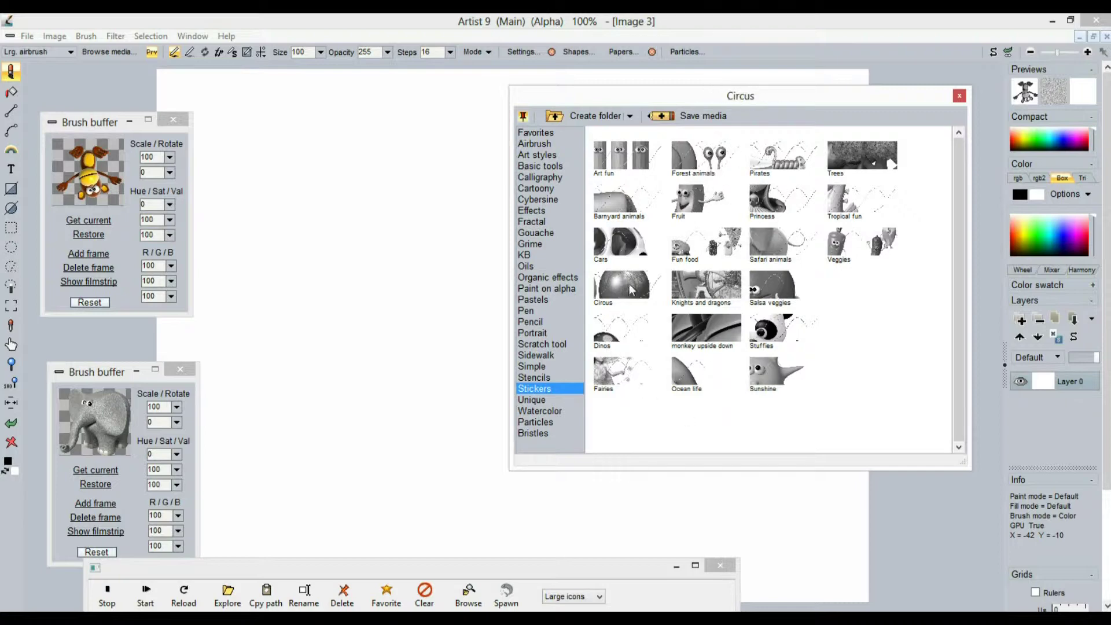
Paint a stroke of Circus stickers on the canvas and stamp the saved "monkey upside down" sticker beside and over it
left_click(699, 337)
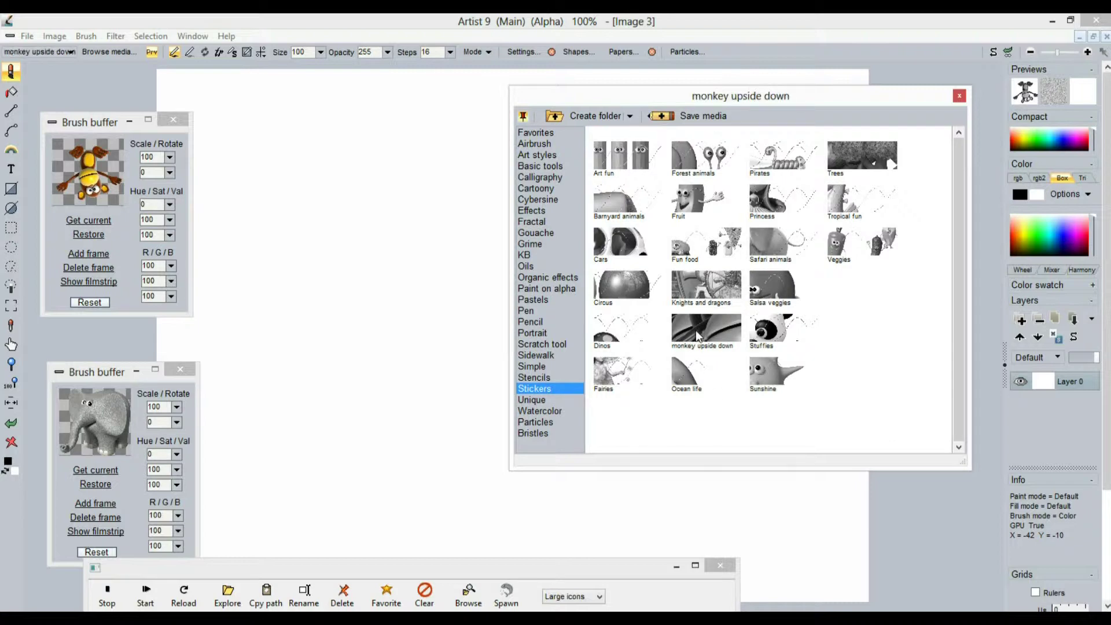
left_click(641, 302)
mouse_move(493, 230)
left_mouse_down()
mouse_move(290, 317)
mouse_move(320, 521)
mouse_move(246, 464)
mouse_move(350, 466)
left_mouse_up()
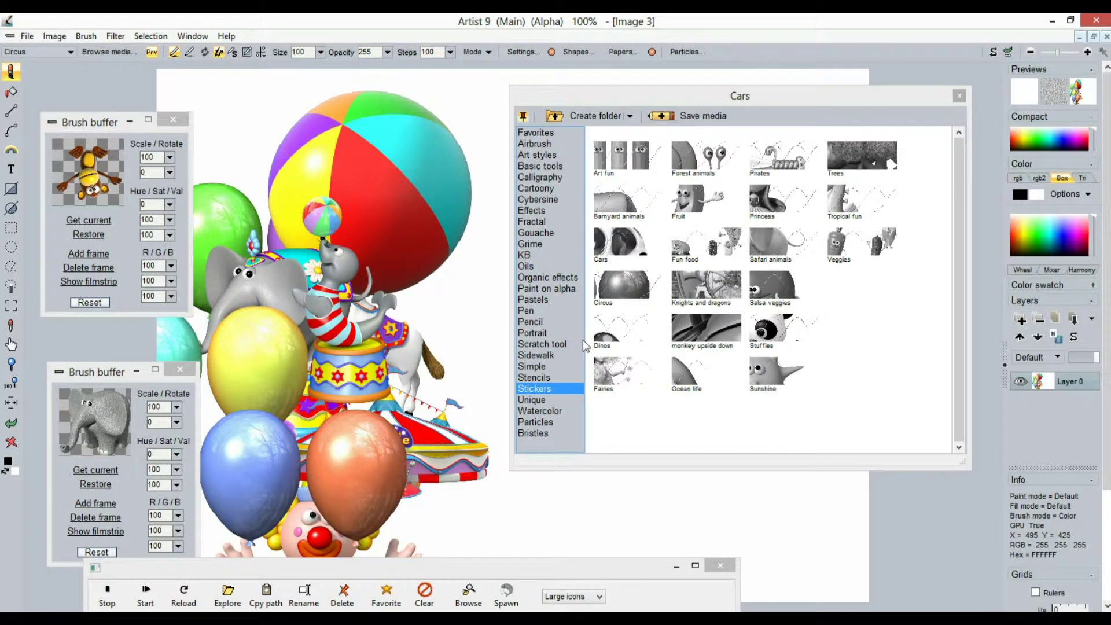
left_click(719, 340)
mouse_move(404, 231)
left_mouse_down()
mouse_move(396, 298)
mouse_move(322, 409)
mouse_move(696, 510)
mouse_move(734, 541)
mouse_move(549, 520)
mouse_move(376, 347)
mouse_move(504, 174)
left_mouse_up()
Paint a stroke of Veggies stickers on the right part of the canvas and stamp the "monkey upside down" sticker over them
left_click_drag(595, 94, 72, 238)
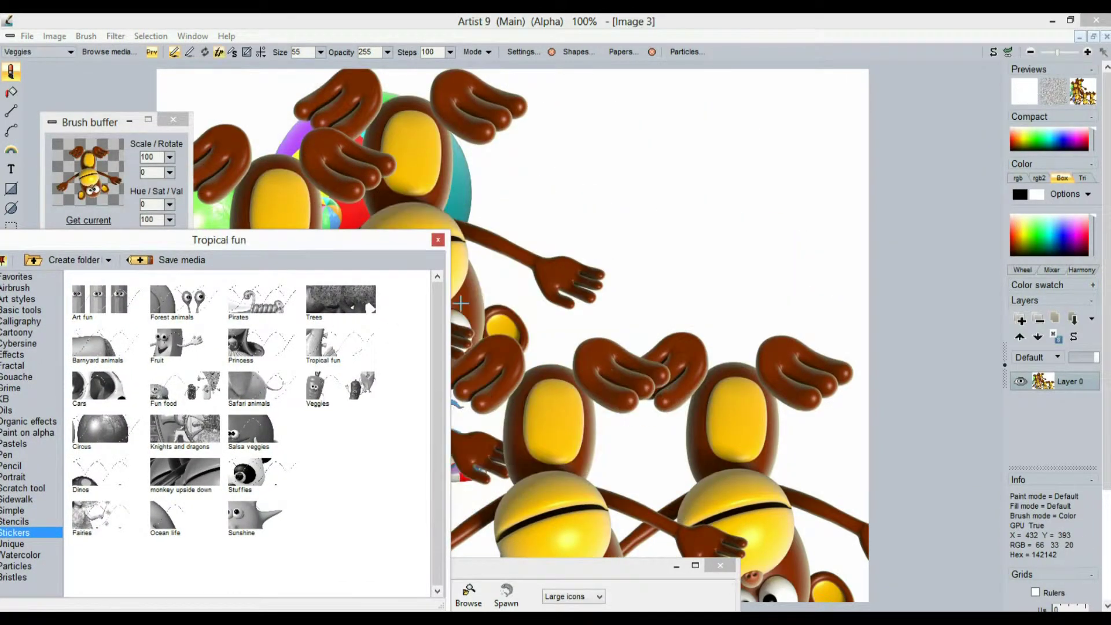
mouse_move(579, 191)
left_mouse_down()
mouse_move(636, 243)
mouse_move(607, 320)
mouse_move(659, 486)
left_mouse_up()
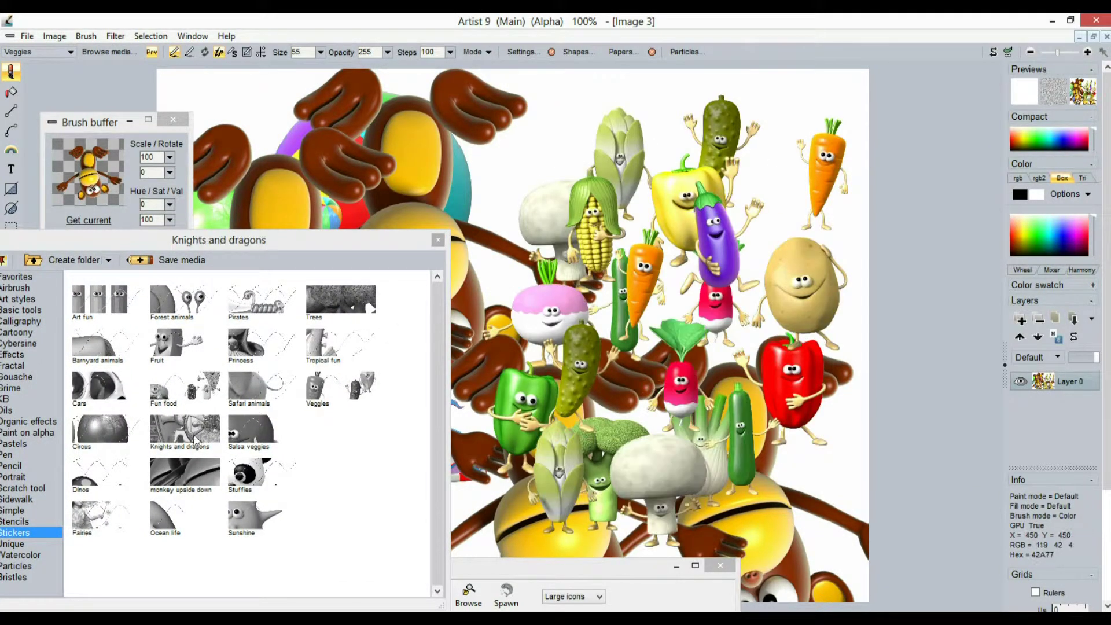
left_click(185, 471)
left_click(631, 202)
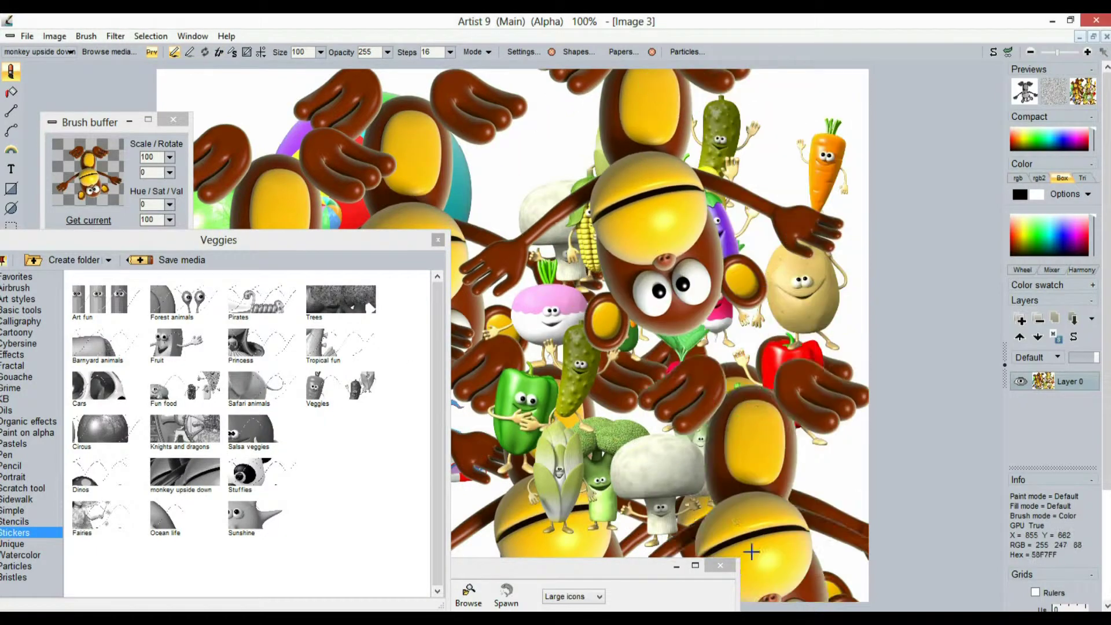
Move the media browser off the canvas, stamp more upside-down monkeys across the picture and undo the last stamp
mouse_move(59, 251)
left_mouse_down()
mouse_move(651, 171)
mouse_move(901, 419)
mouse_move(931, 489)
left_mouse_up()
left_click(508, 262)
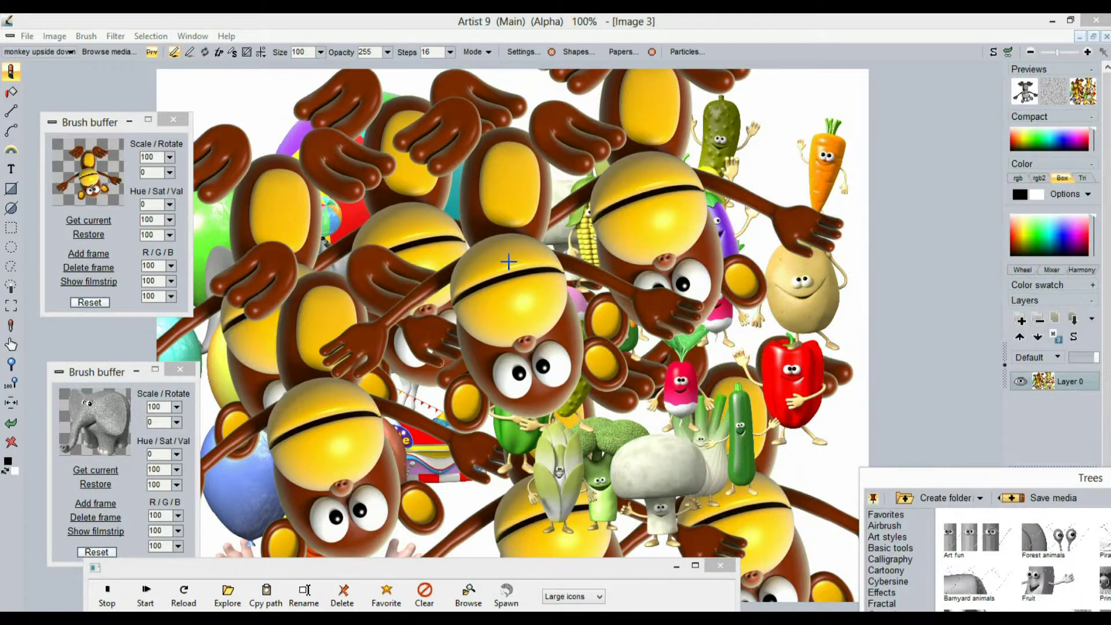
left_click(856, 285)
left_click(532, 405)
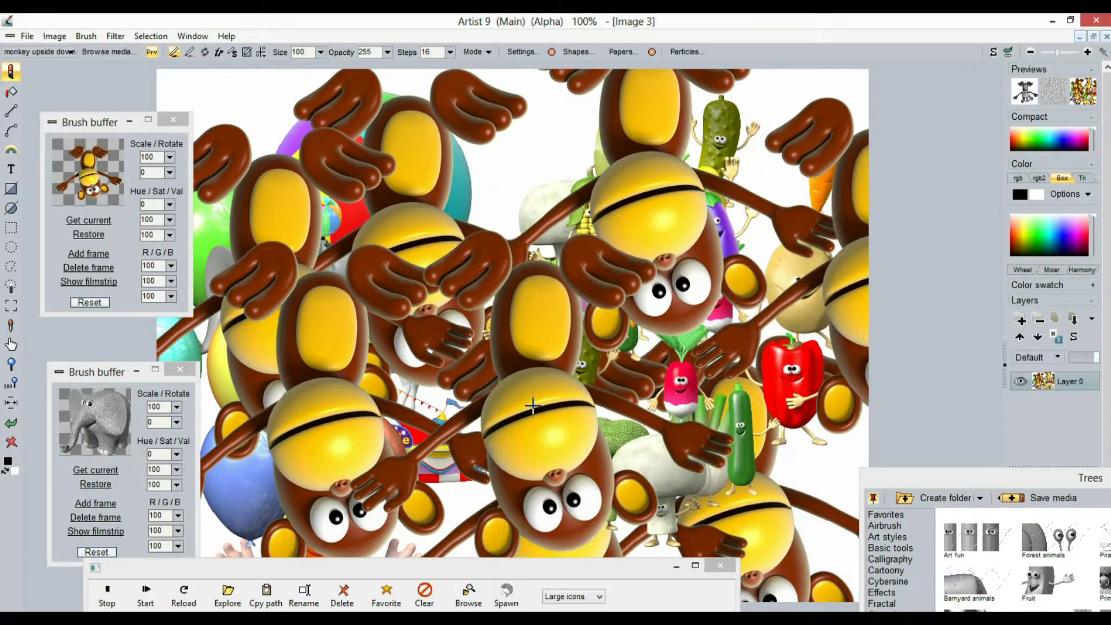
key("ctrl+z")
Create a new media folder named "my toons"
left_click_drag(953, 480, 734, 94)
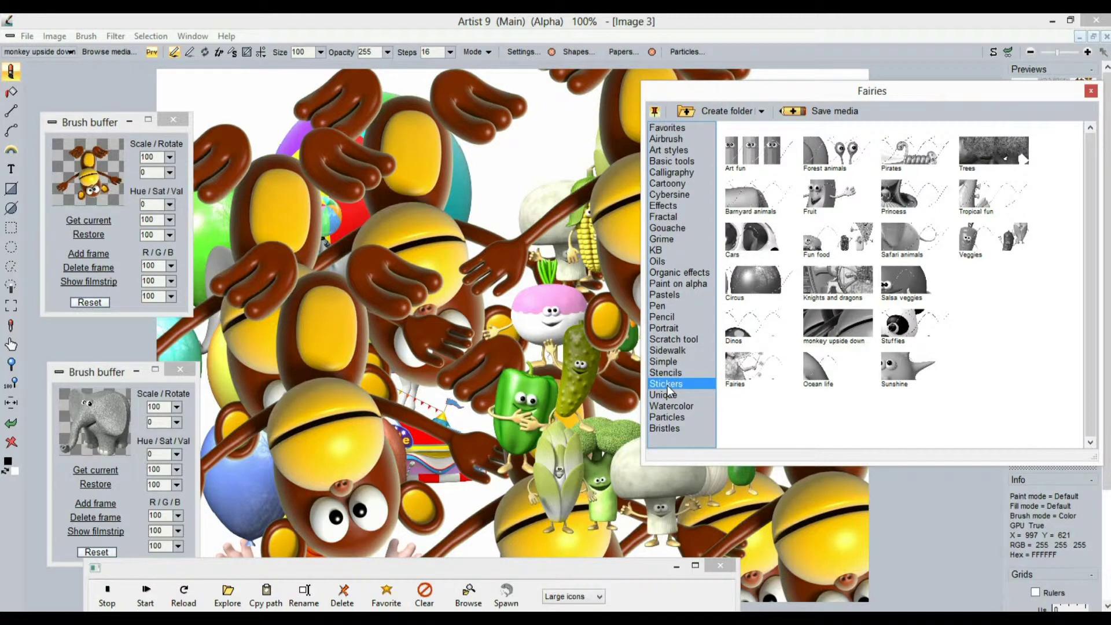
left_click(762, 112)
left_click(725, 113)
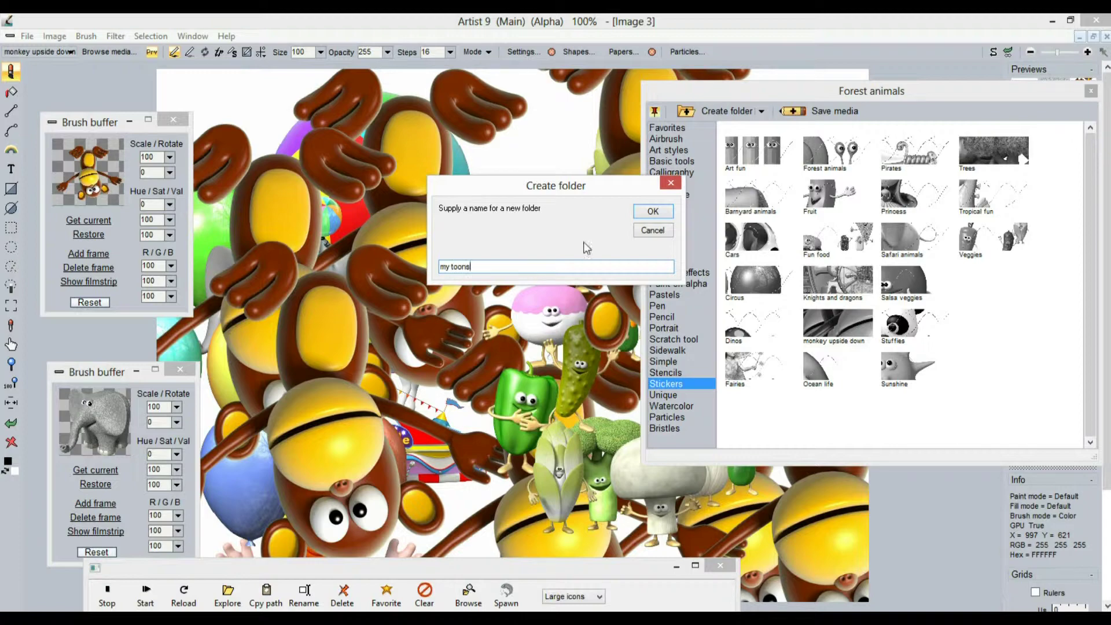
left_click(639, 213)
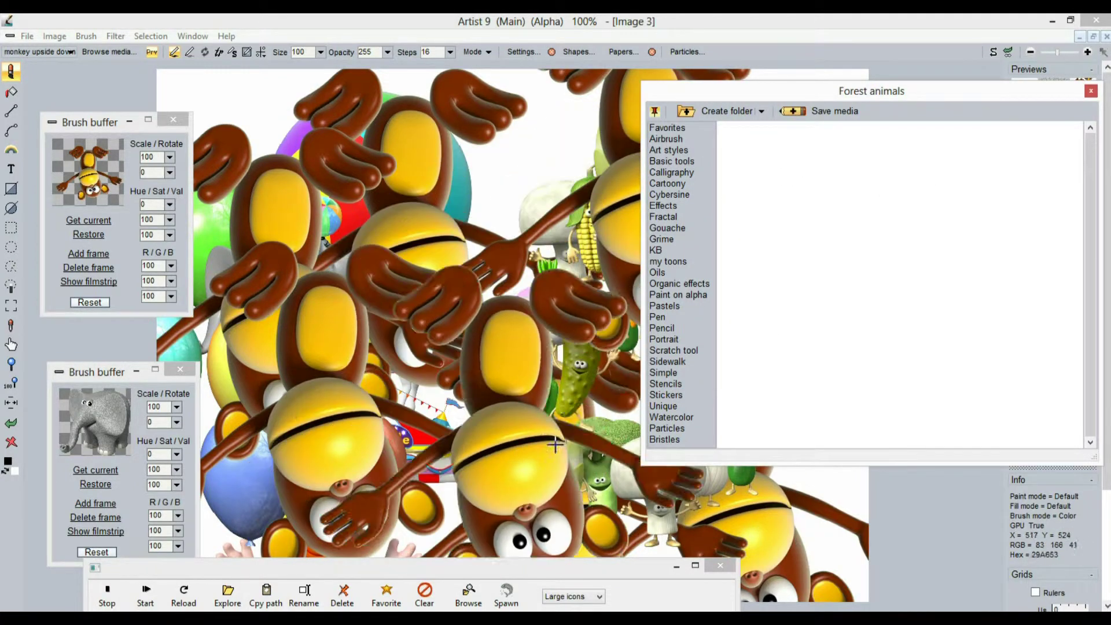
Save the current brush in the my toons folder as "upside down monkey" and try the saved media on the canvas
left_click(831, 114)
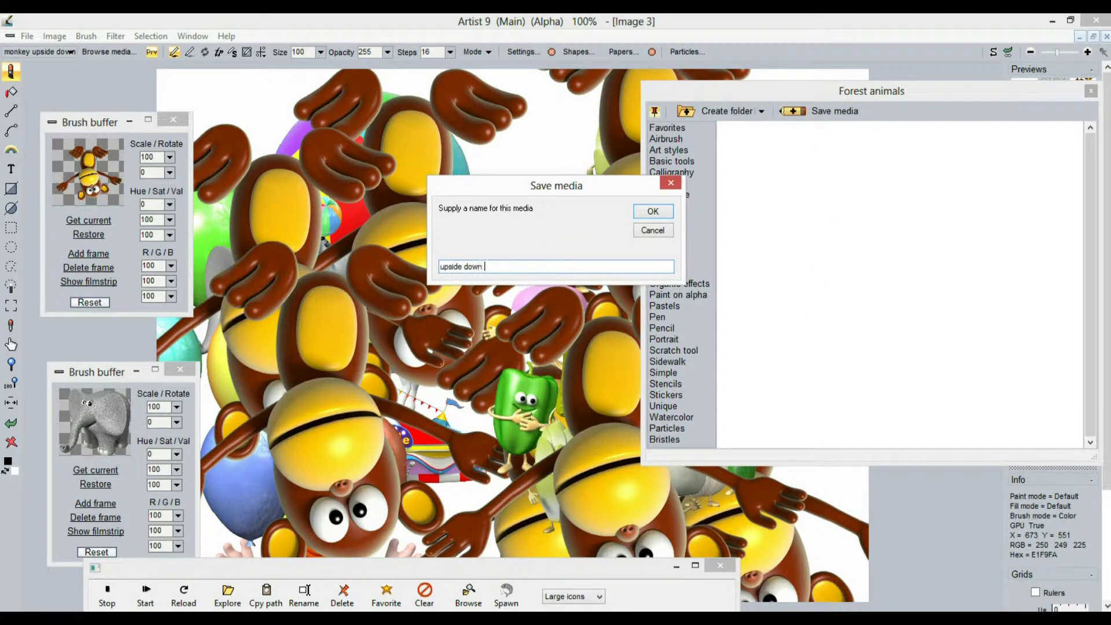
type("upside down monkey")
key("Return")
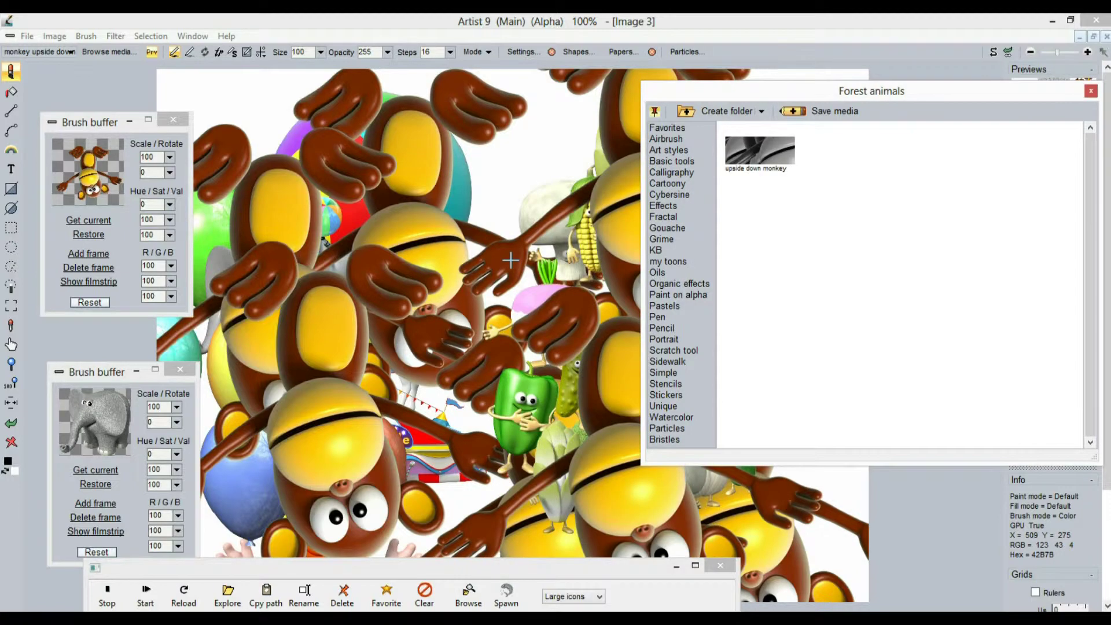
left_click(774, 142)
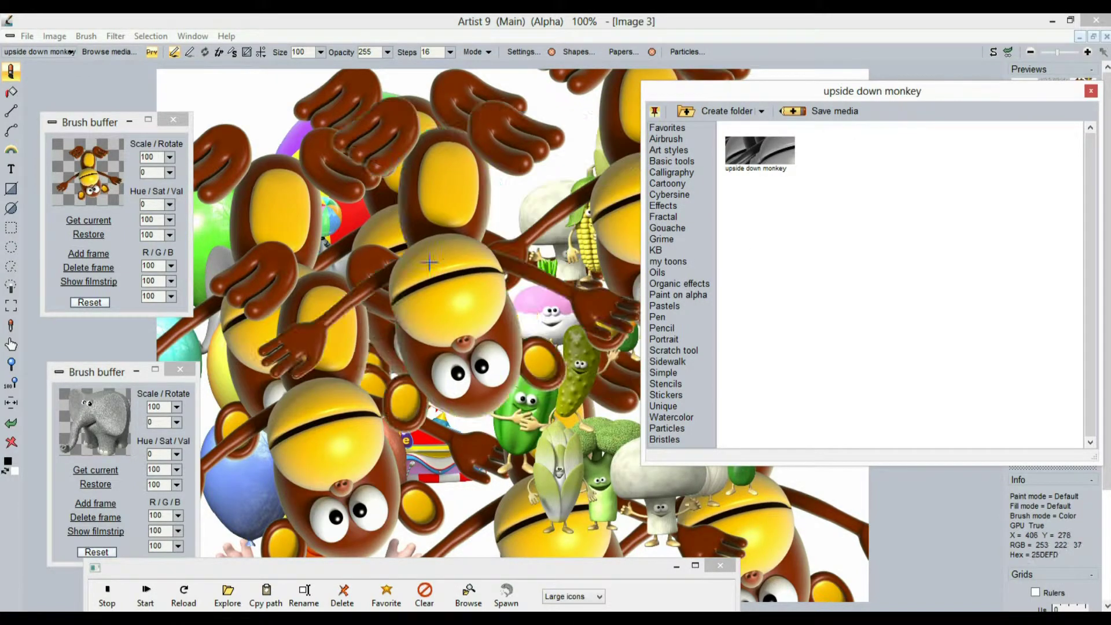
left_click(446, 290)
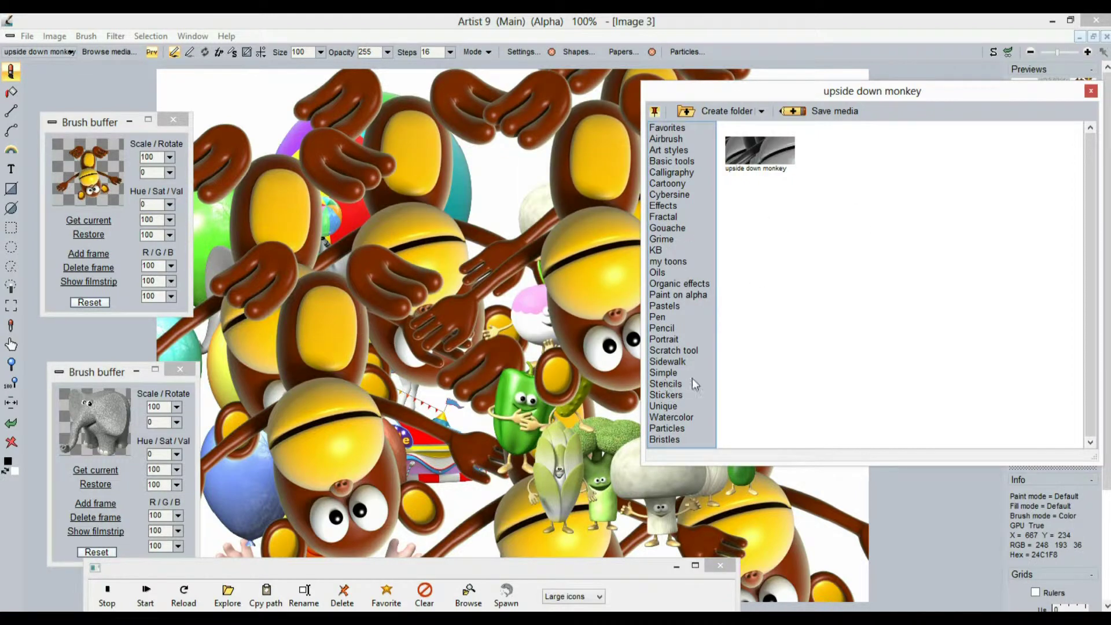
Compare the contents of the Stickers category with those of the my toons folder
left_click_drag(776, 92, 542, 110)
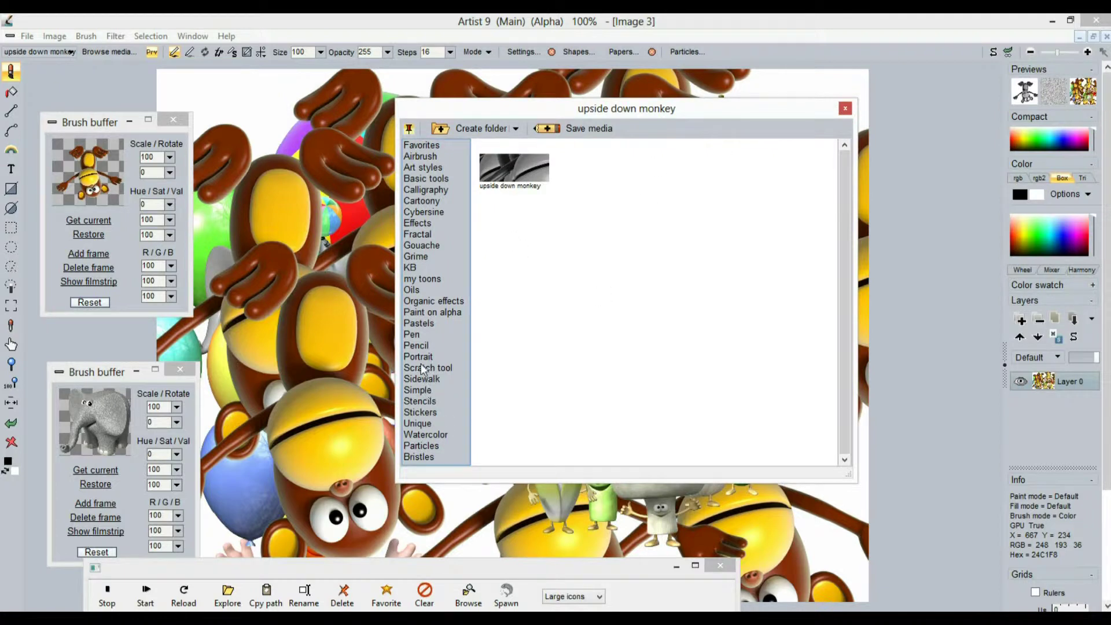
left_click(418, 400)
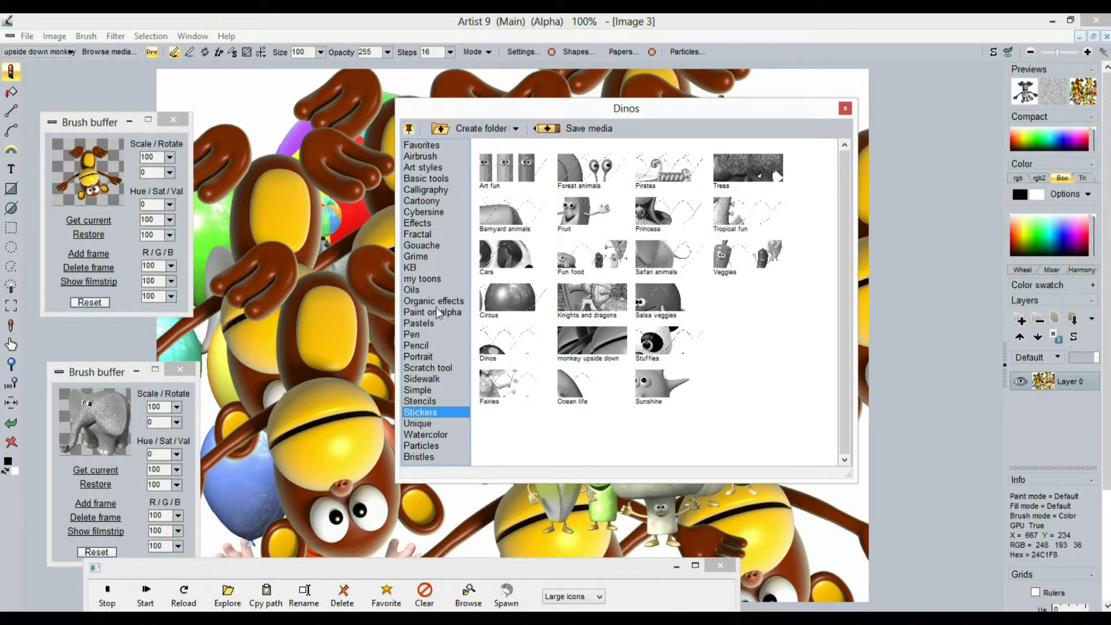
left_click(413, 281)
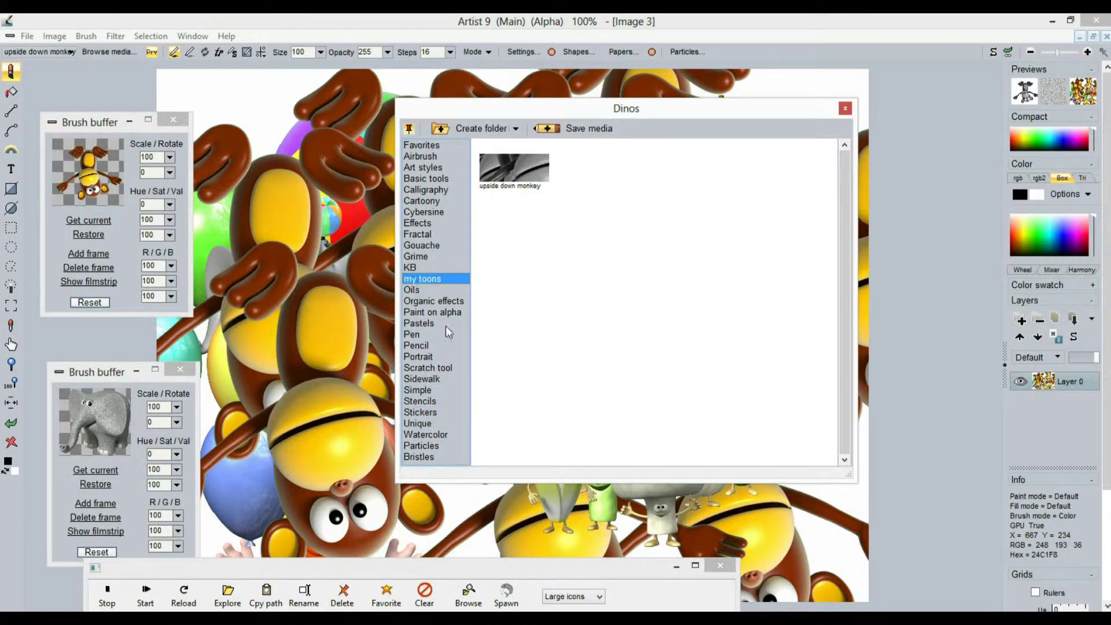
Stamp the upside-down monkey on the uncovered canvas and load the elephant brush from its brush buffer
mouse_move(431, 110)
left_mouse_down()
mouse_move(722, 113)
mouse_move(710, 239)
mouse_move(666, 180)
mouse_move(677, 188)
mouse_move(681, 93)
mouse_move(870, 100)
mouse_move(922, 144)
left_mouse_up()
left_click(366, 363)
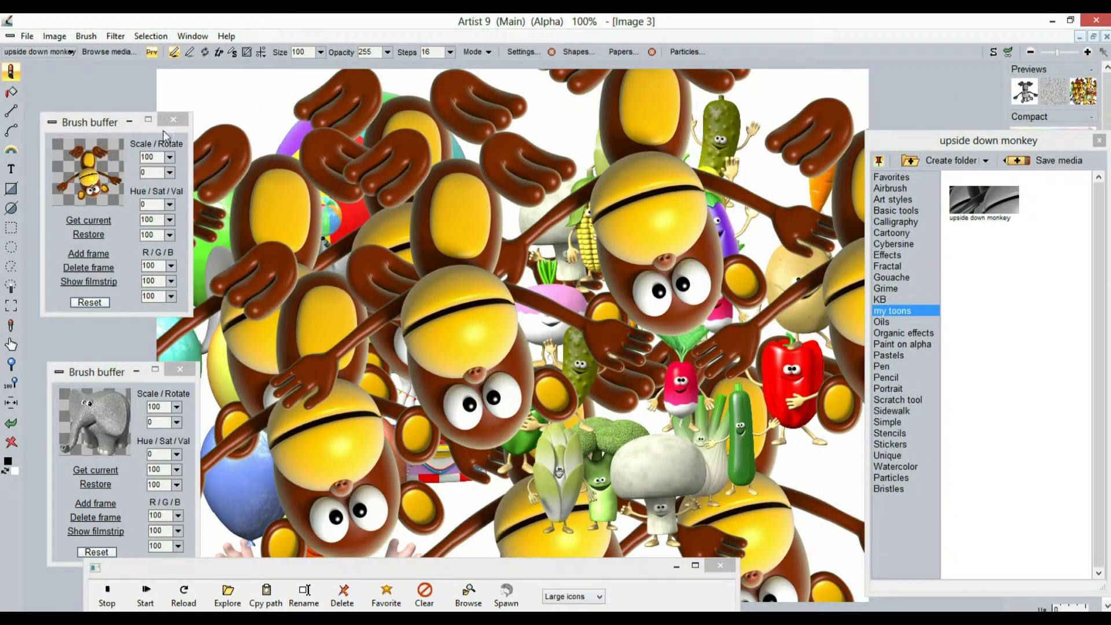
left_click(93, 420)
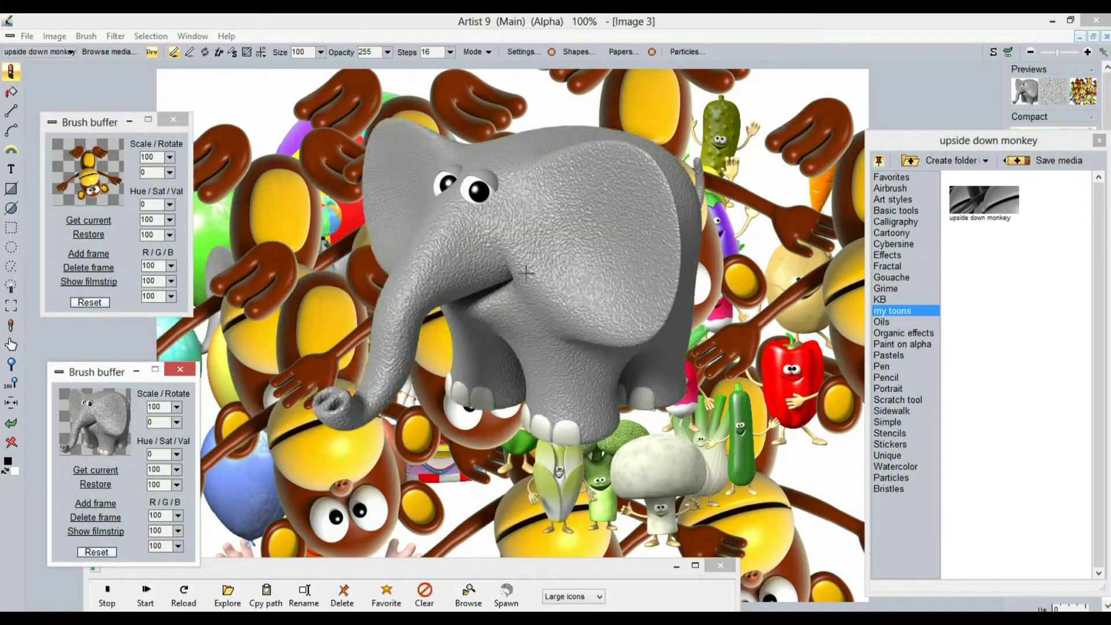
Bring the hidden elephant buffer and media browser windows back in front of the canvas
key("space")
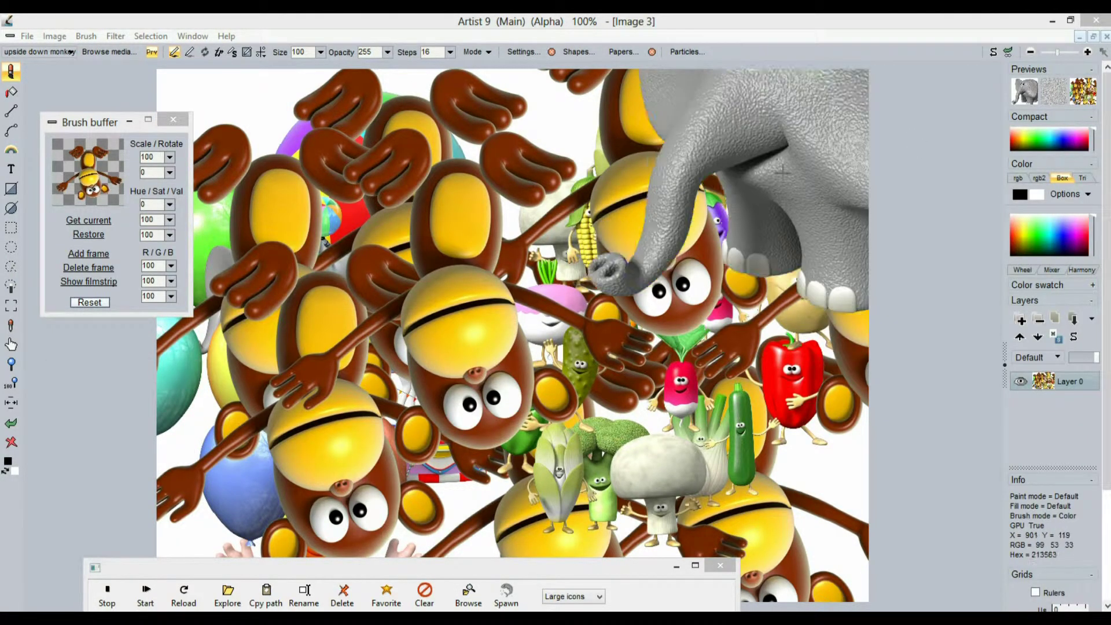
key("alt+Tab")
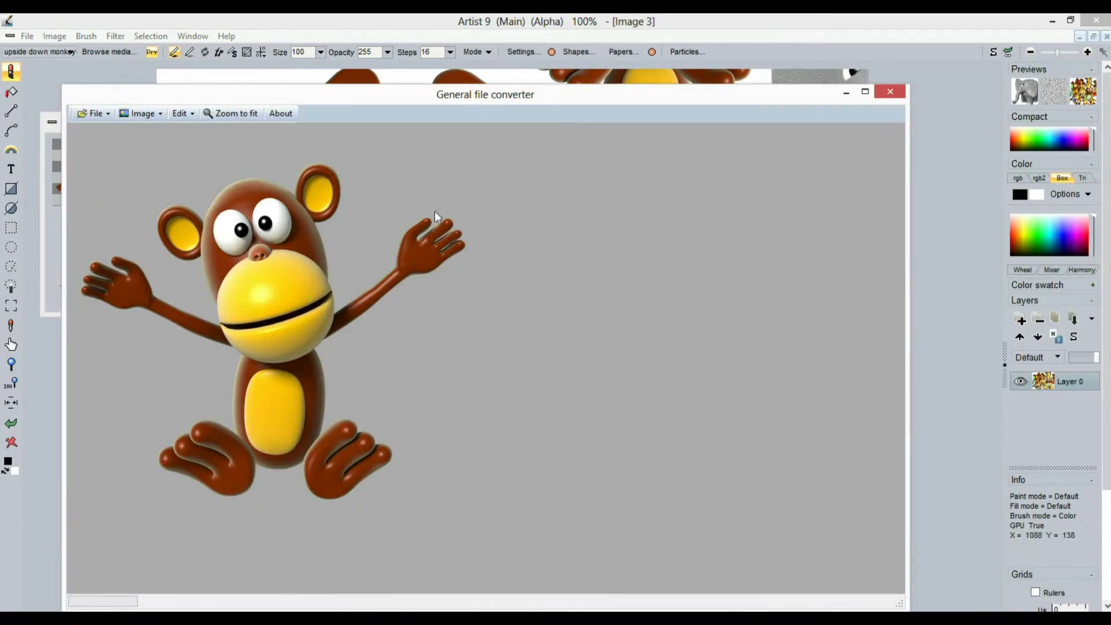
key("alt+Tab")
key("alt+Tab")
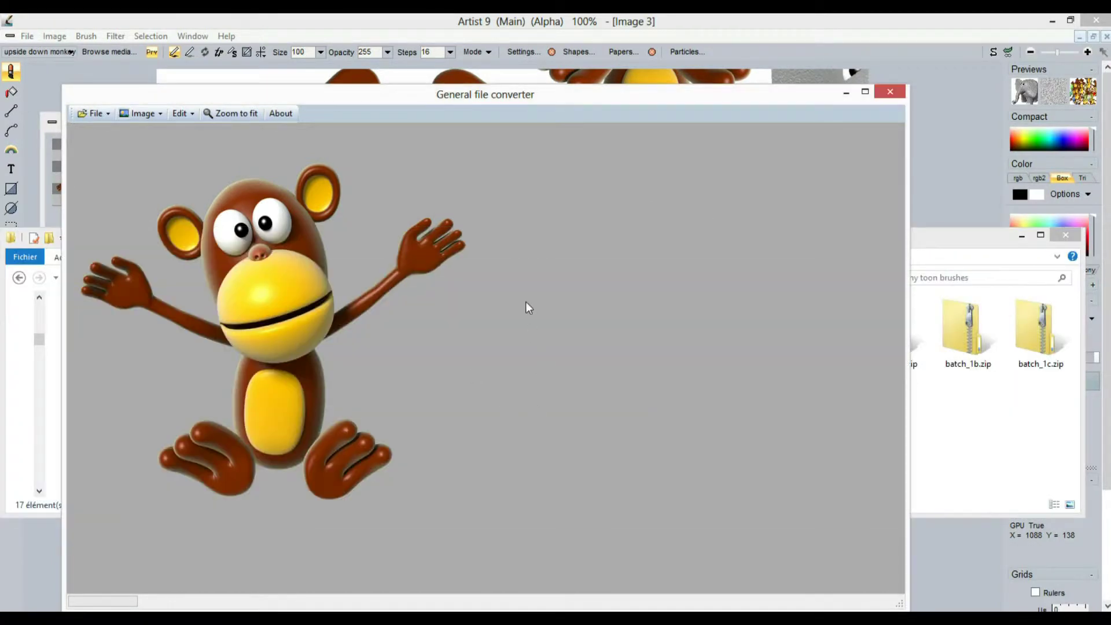
key("alt+Tab")
left_click(663, 340)
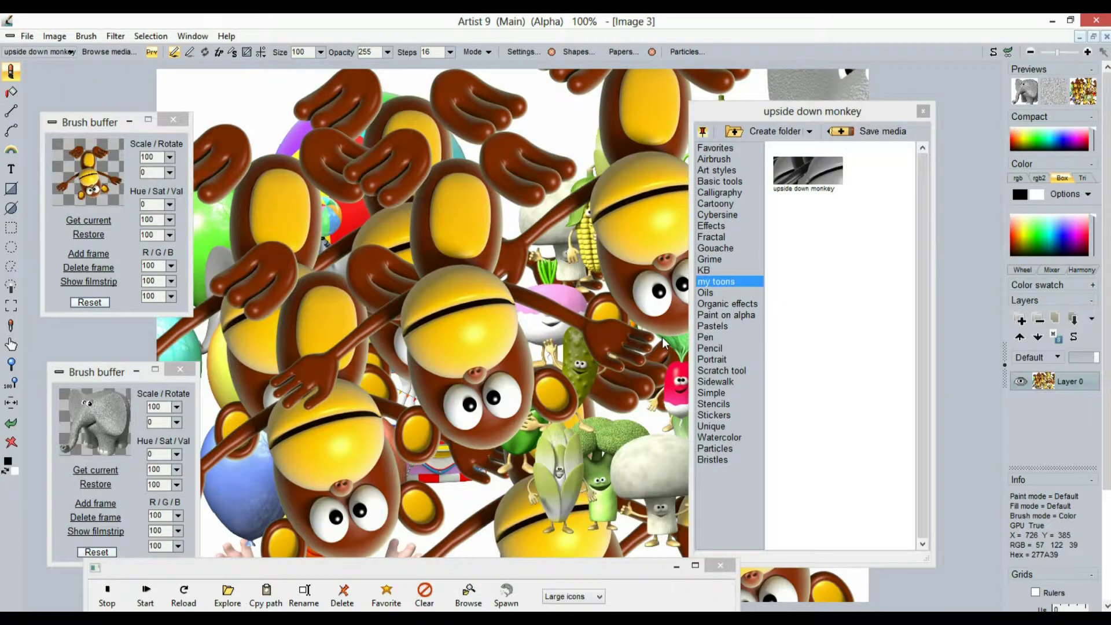
Save the elephant brush as a media named "elephant" in the my toons folder
left_click(891, 131)
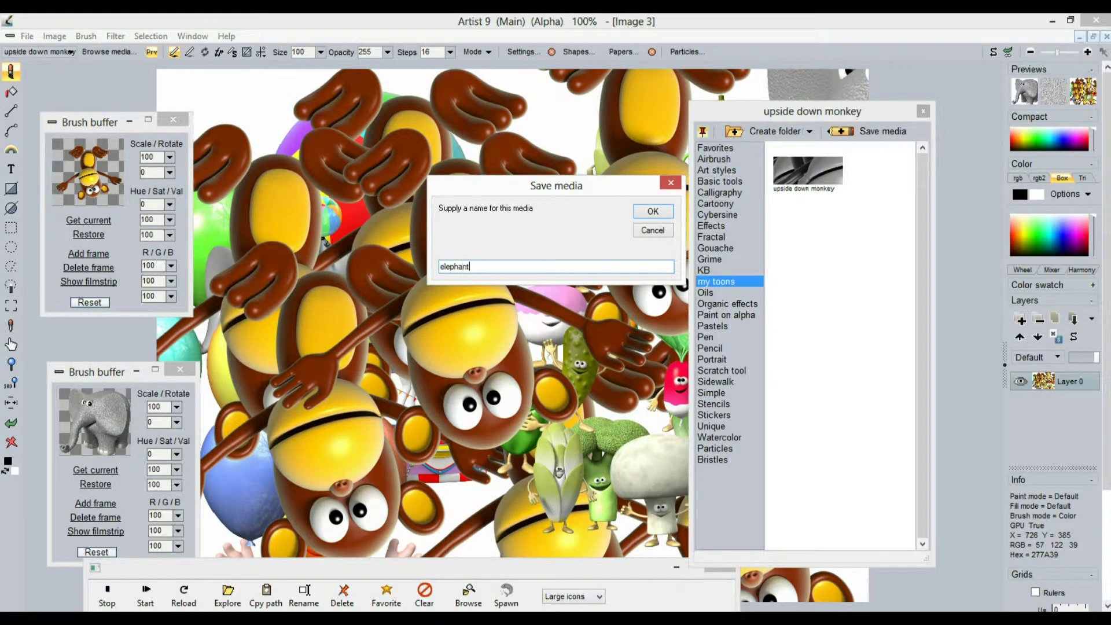
type("elephant")
key("Return")
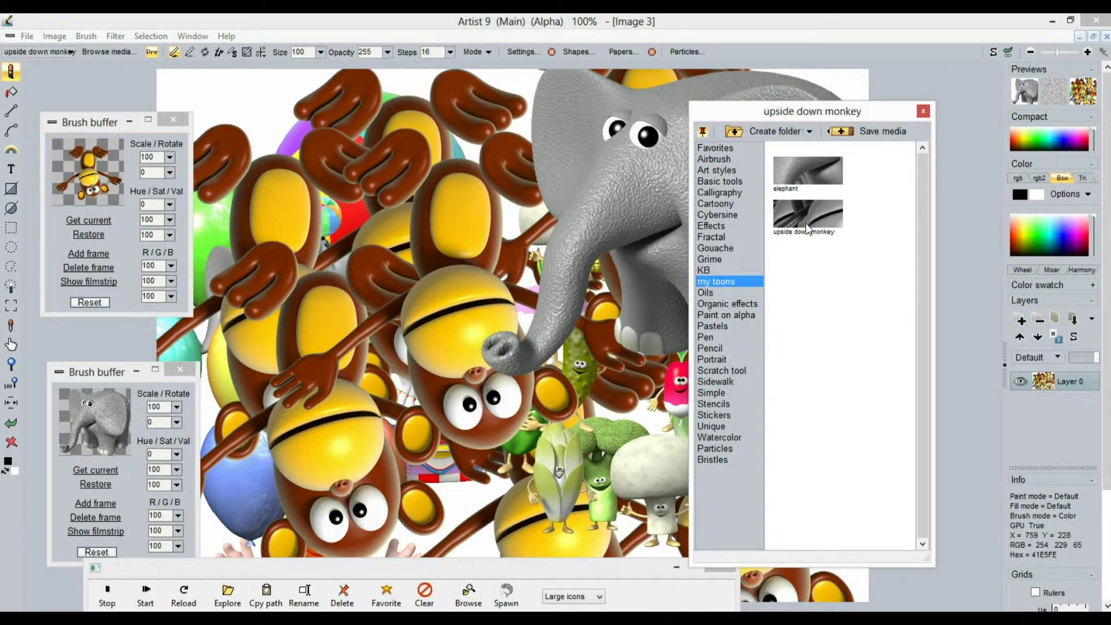
Stamp several monkeys with the saved "upside down monkey" media and clear the canvas
left_click(807, 233)
left_click(307, 207)
left_click(436, 256)
left_click(460, 328)
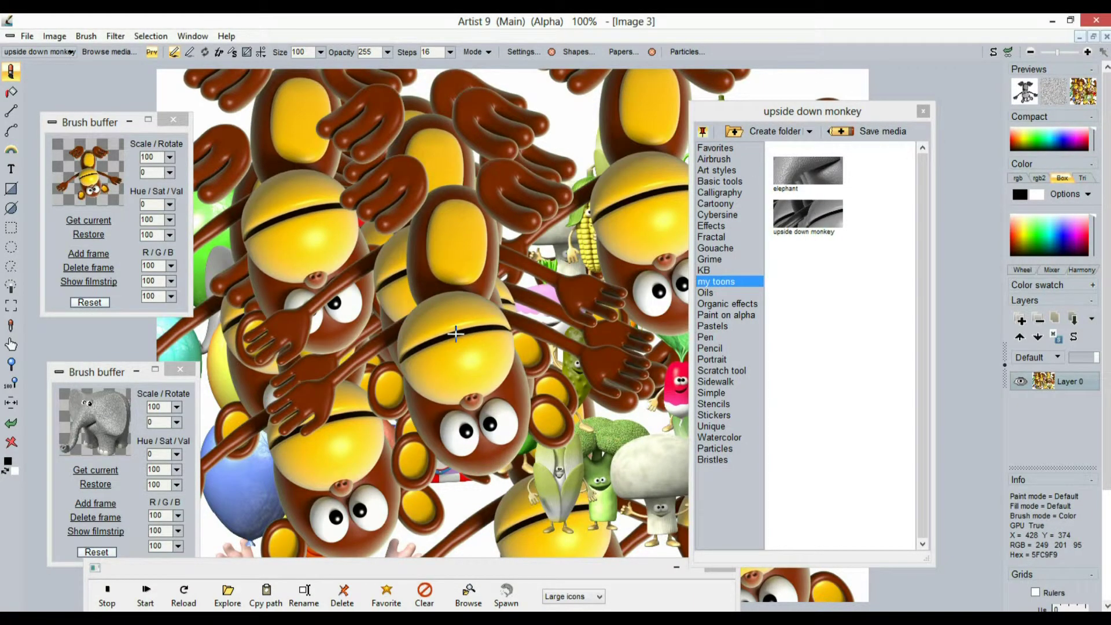
left_click(10, 444)
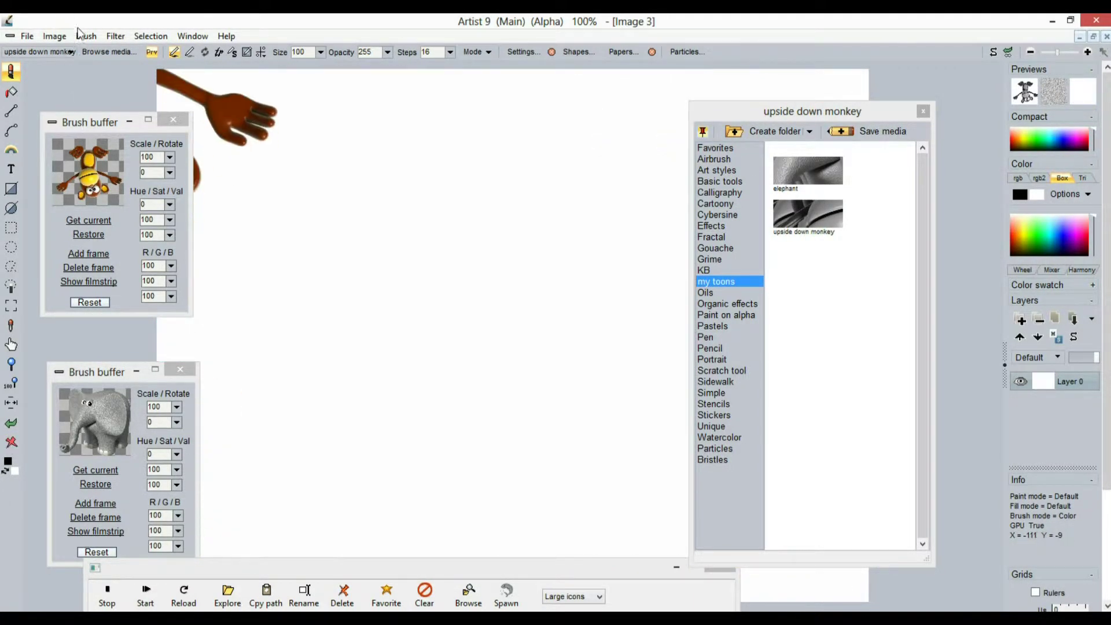
Fill the canvas with a rendered Sky using the default settings
left_click(119, 36)
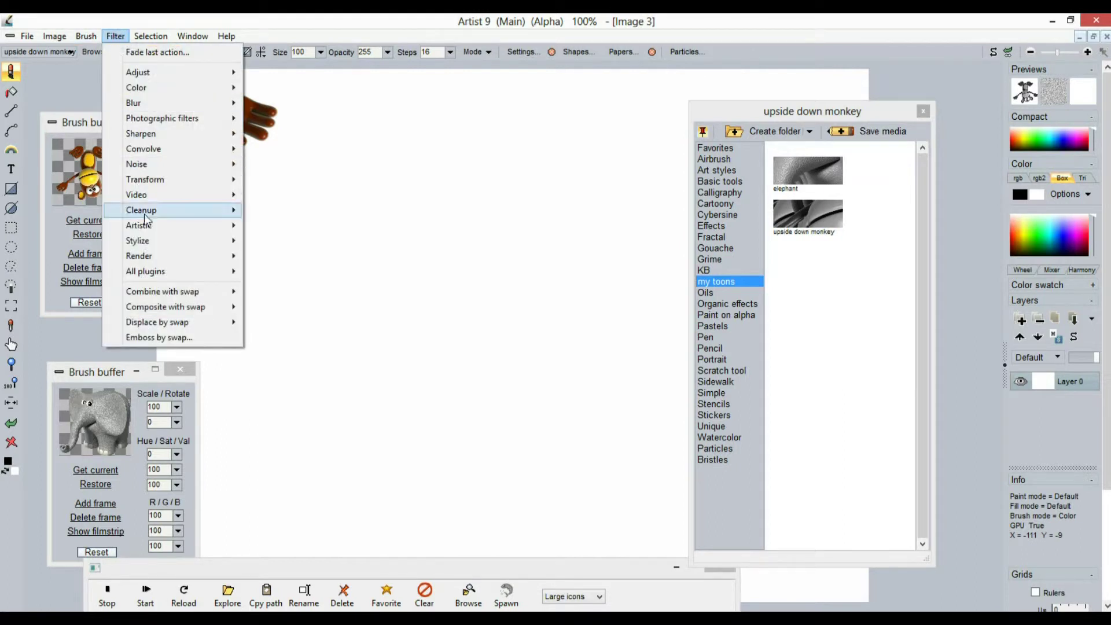
mouse_move(151, 227)
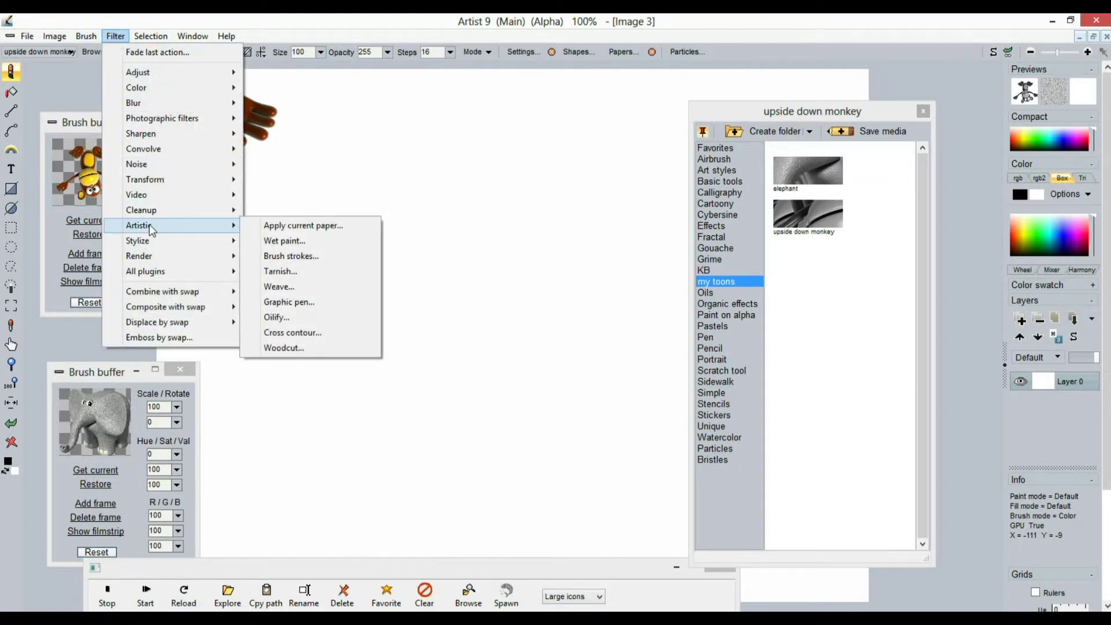
mouse_move(178, 256)
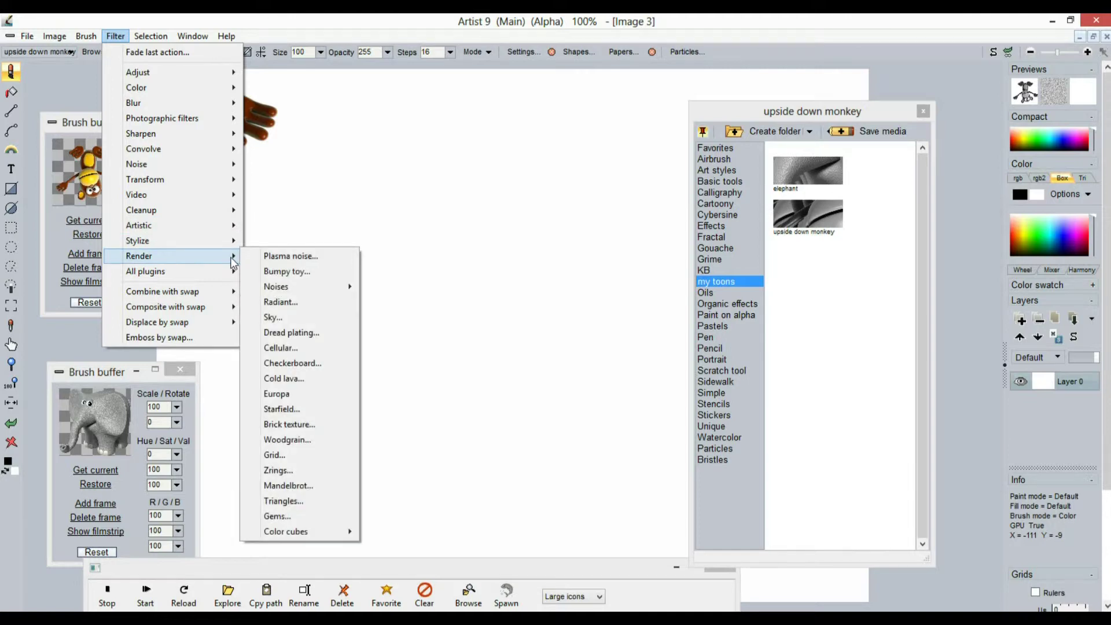
left_click(301, 317)
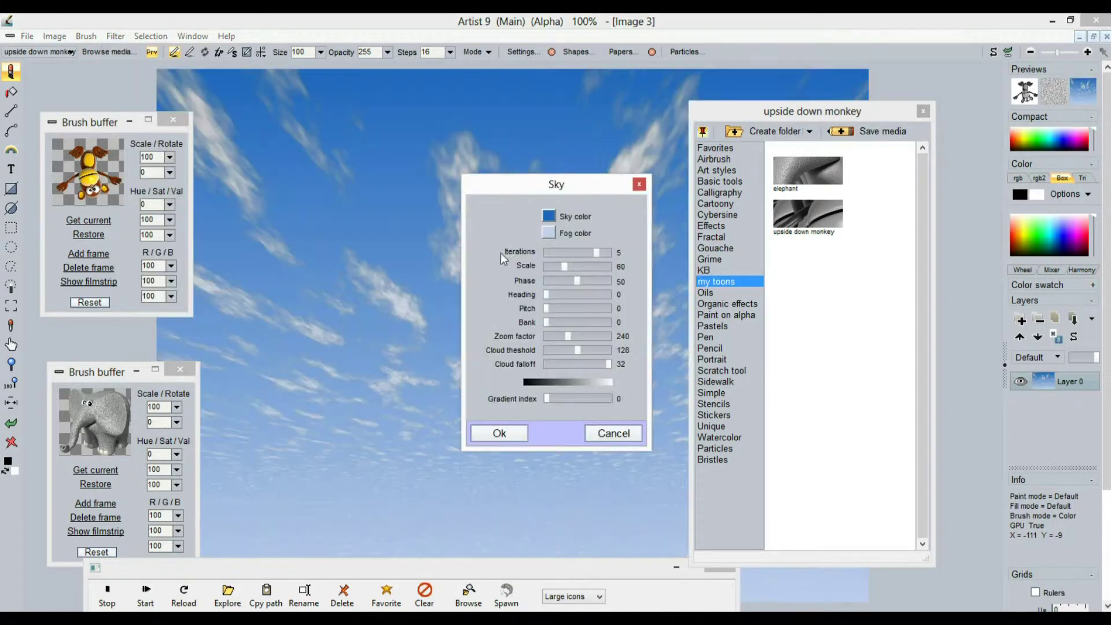
left_click(499, 433)
Stamp an upside-down monkey hanging from the top edge of the sky, and undo the extra monkey stamped beside it
left_click(368, 199)
left_click(646, 275)
key("ctrl+z")
Stamp the saved "elephant" media in the lower right of the sky picture and close the media browser
left_click(811, 175)
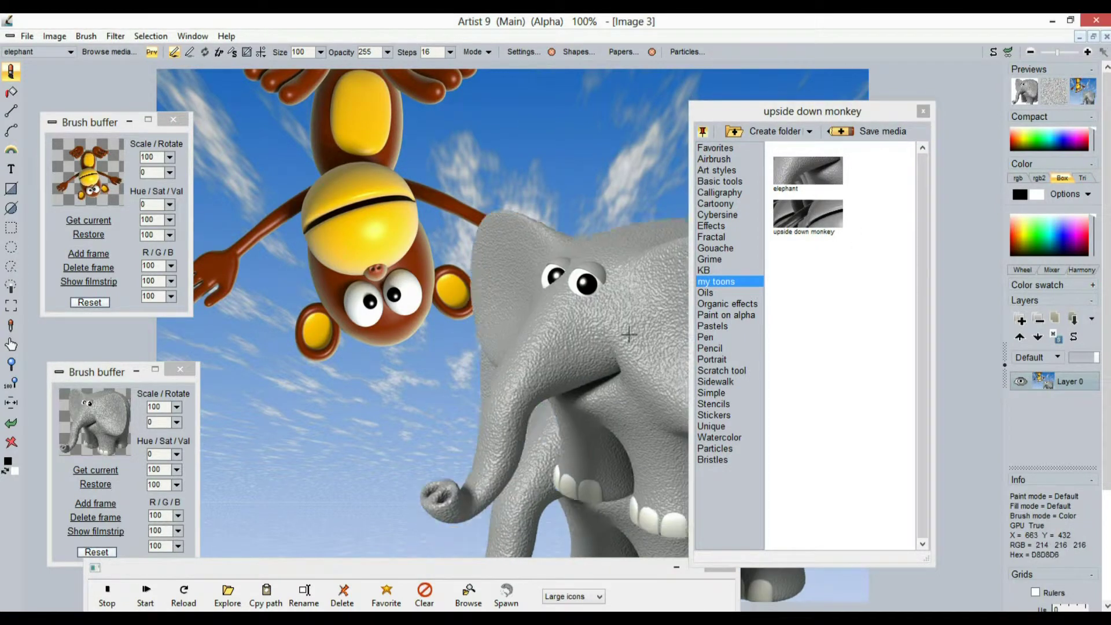
left_click(923, 111)
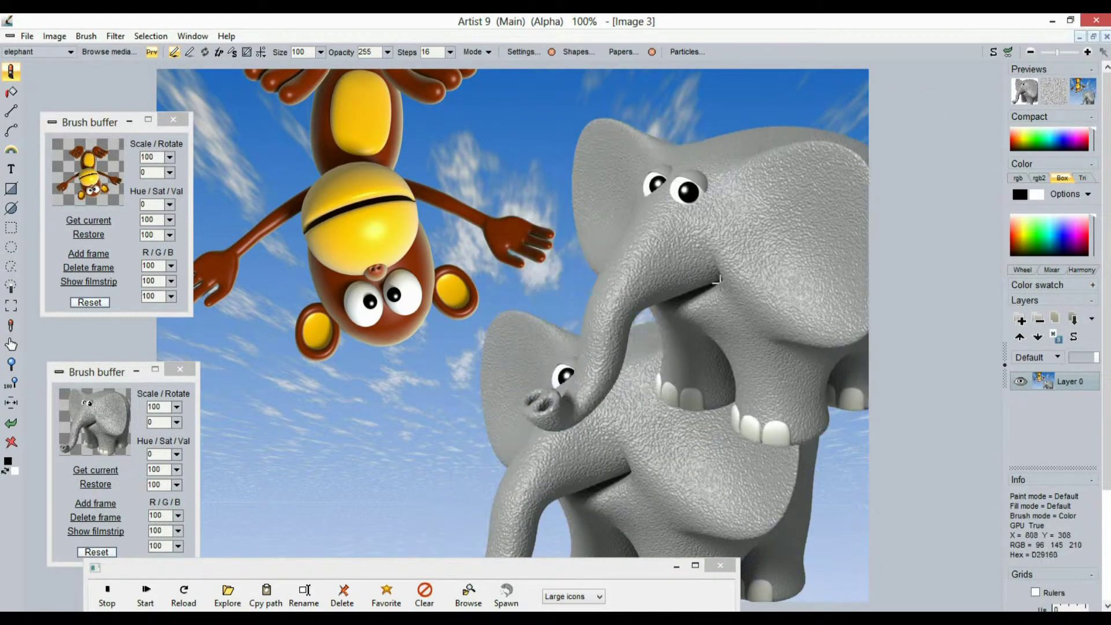
scroll(579, 307, "down", 8)
left_click_drag(471, 322, 548, 273)
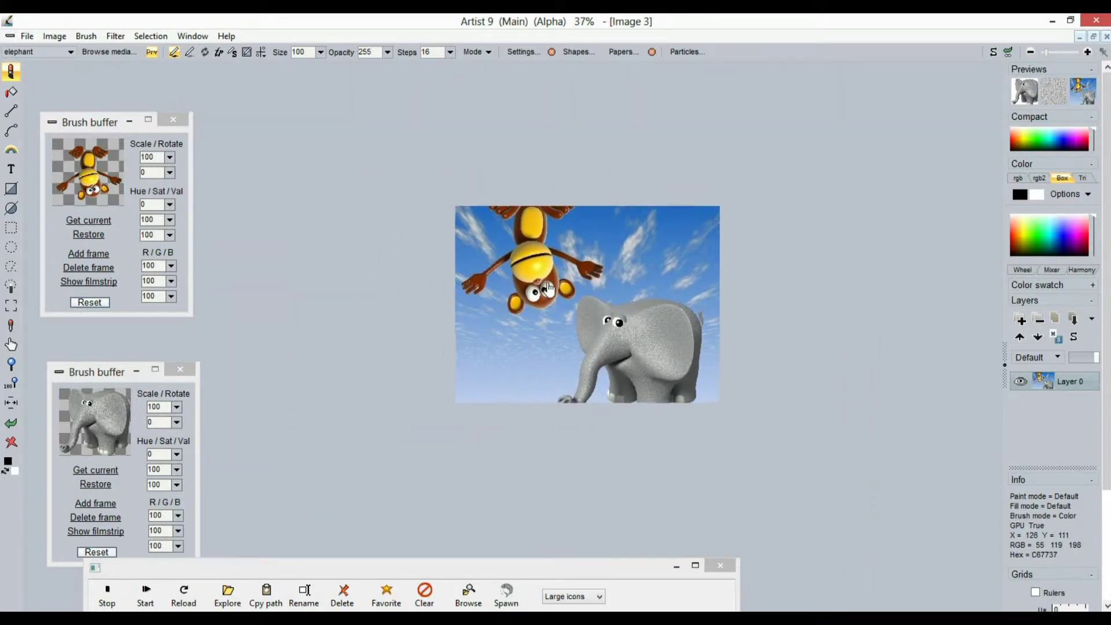
scroll(578, 295, "up", 5)
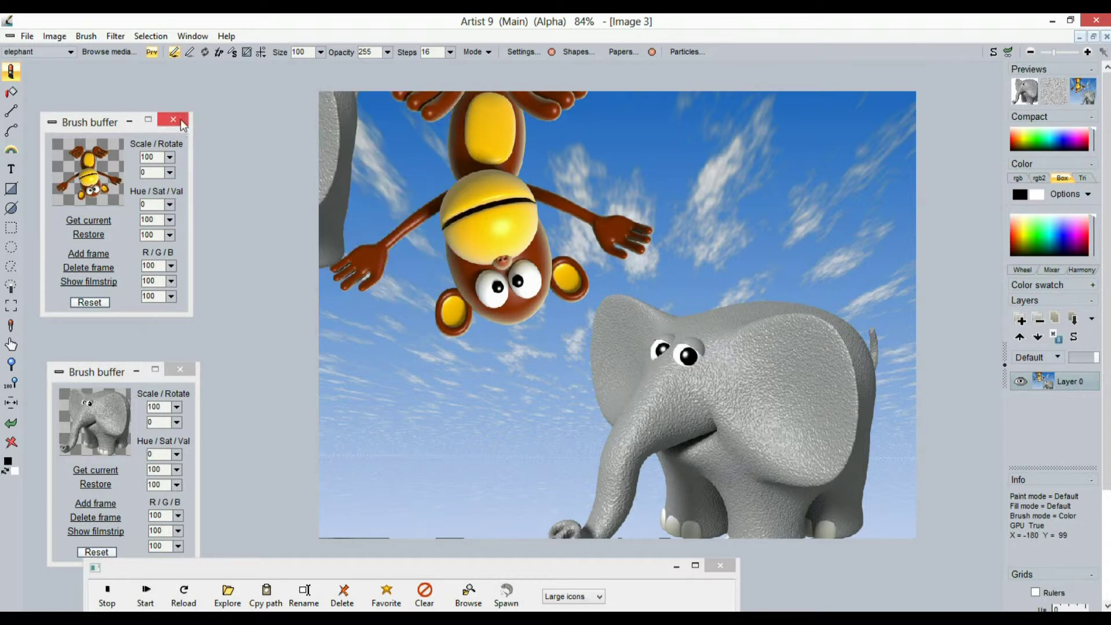
Turn off the brush preview, and resize the "my toon brushes" browser into a narrow, tall window beside the picture, over the brush buffers
left_click(150, 52)
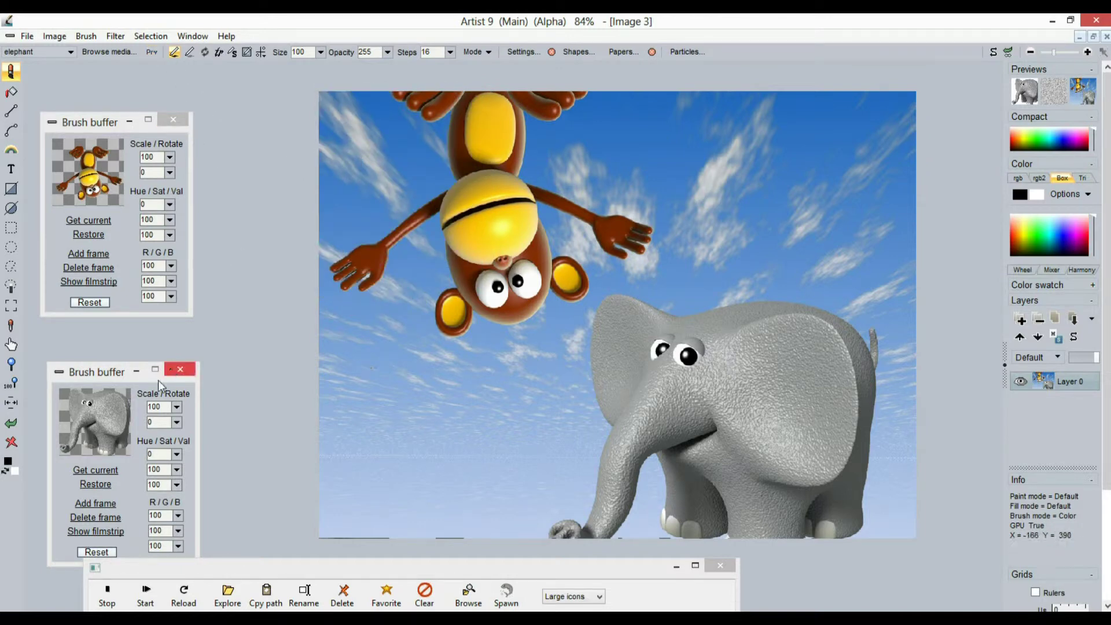
mouse_move(318, 570)
left_mouse_down()
mouse_move(355, 269)
mouse_move(351, 109)
mouse_move(447, 113)
left_mouse_up()
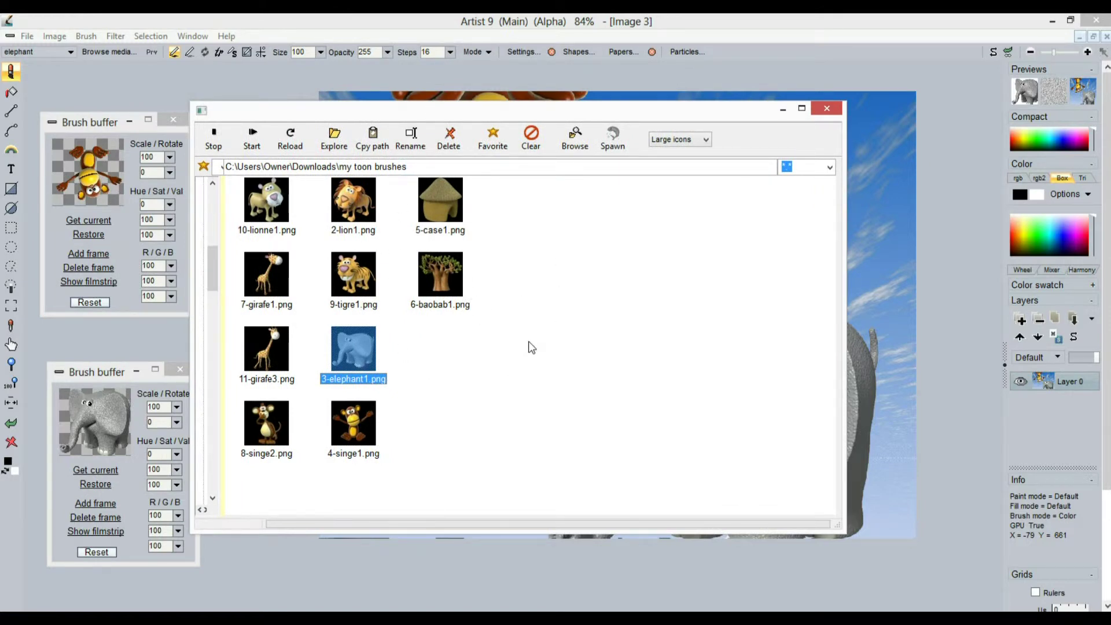
left_click_drag(338, 117, 245, 92)
mouse_move(746, 502)
left_mouse_down()
mouse_move(538, 495)
mouse_move(414, 477)
mouse_move(404, 463)
left_mouse_up()
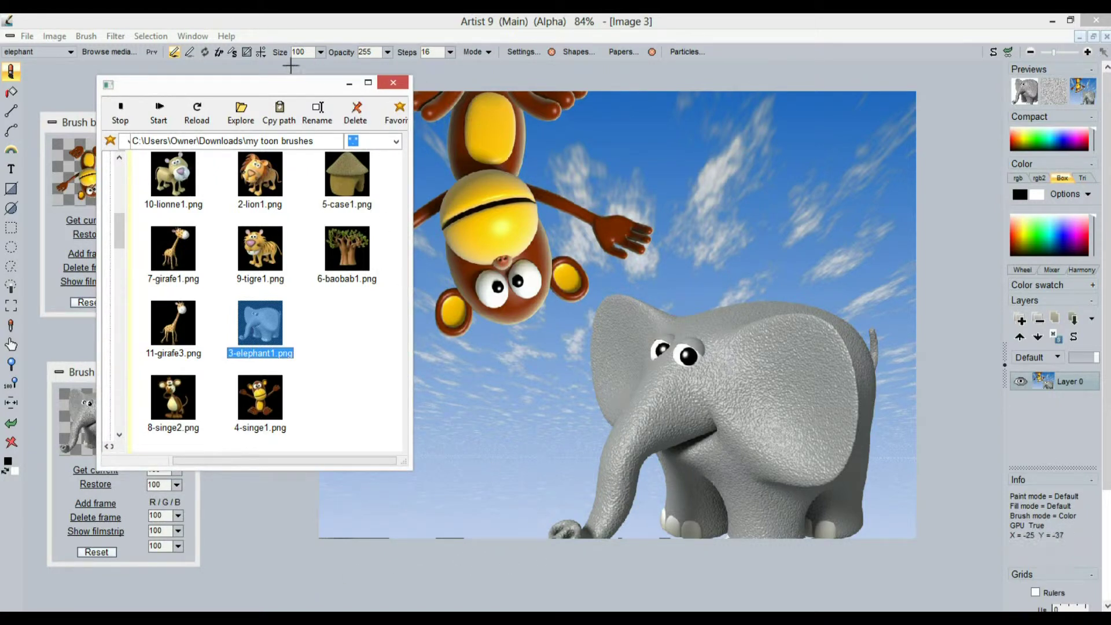
mouse_move(226, 92)
left_mouse_down()
mouse_move(279, 177)
mouse_move(243, 198)
mouse_move(243, 218)
left_mouse_up()
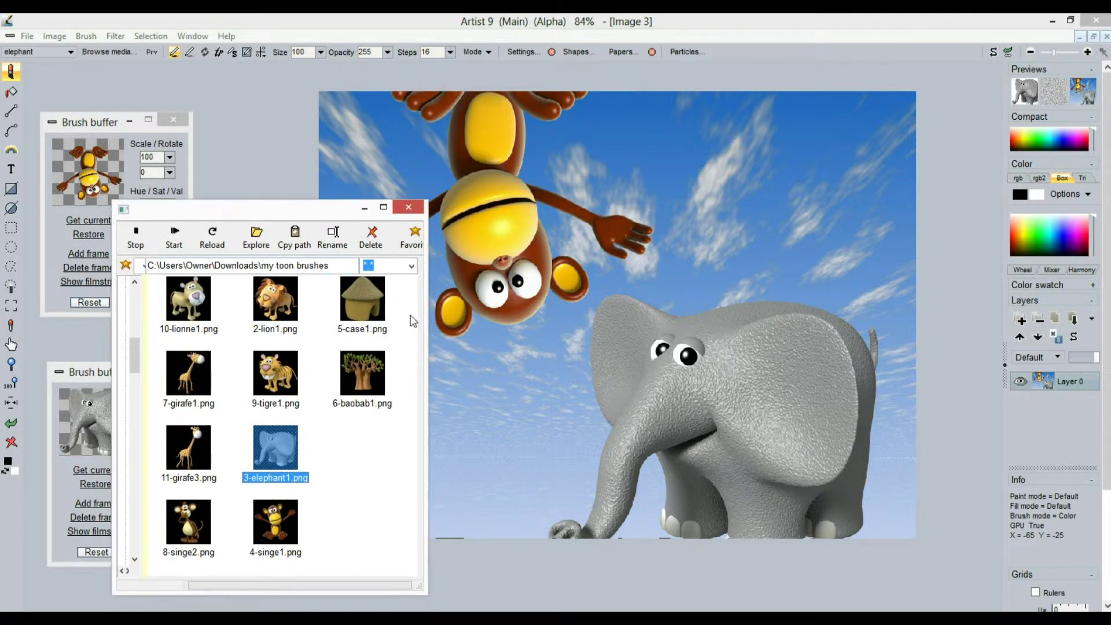
left_click_drag(426, 301, 412, 302)
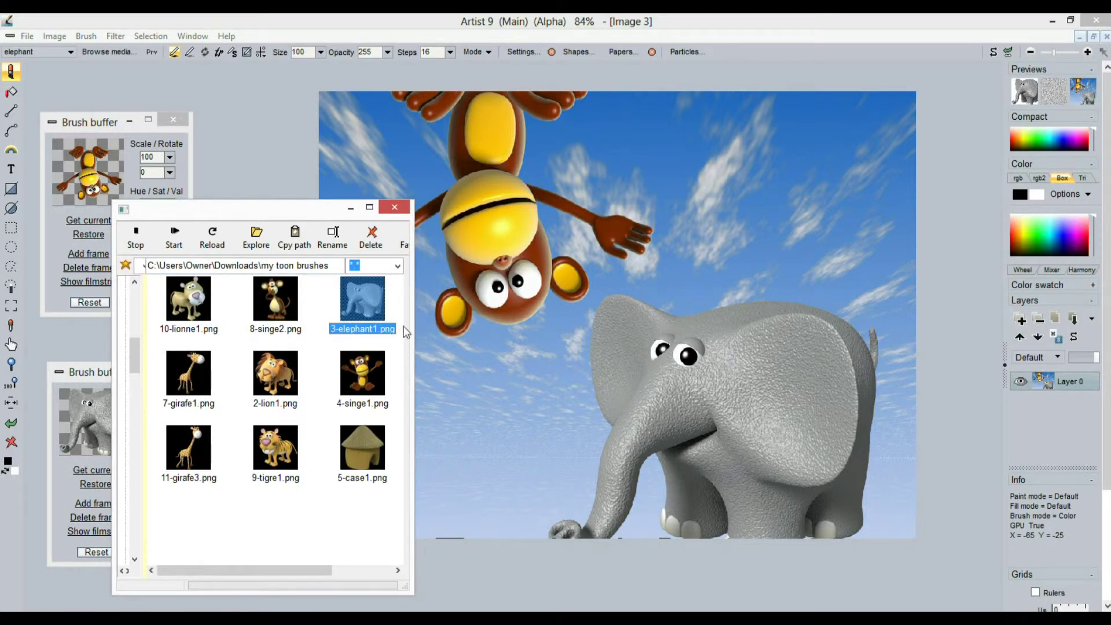
left_click_drag(271, 200, 294, 148)
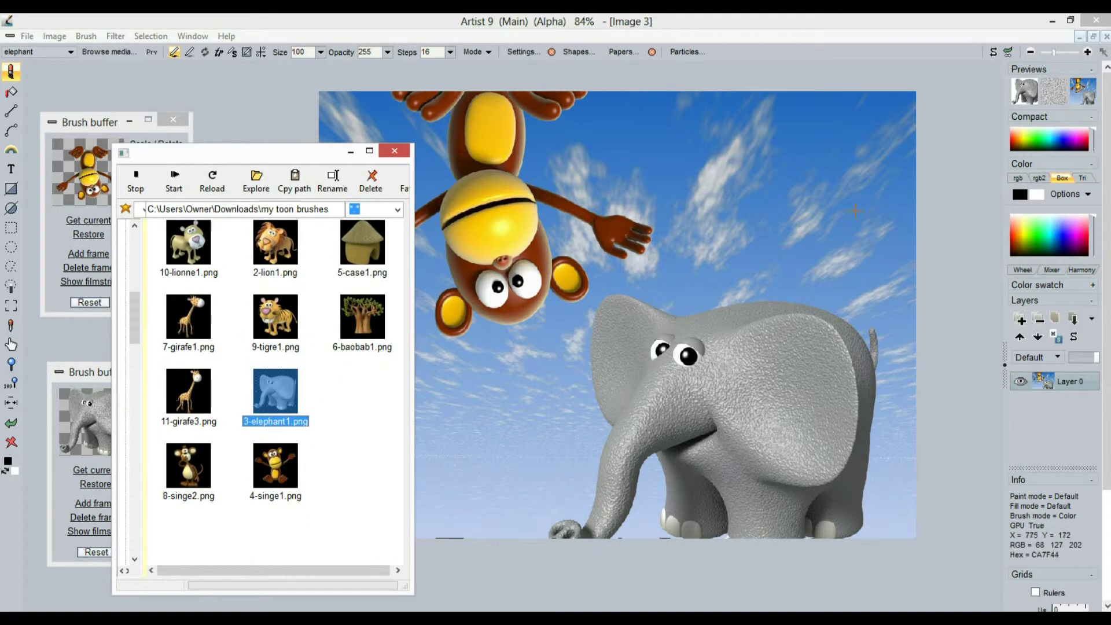